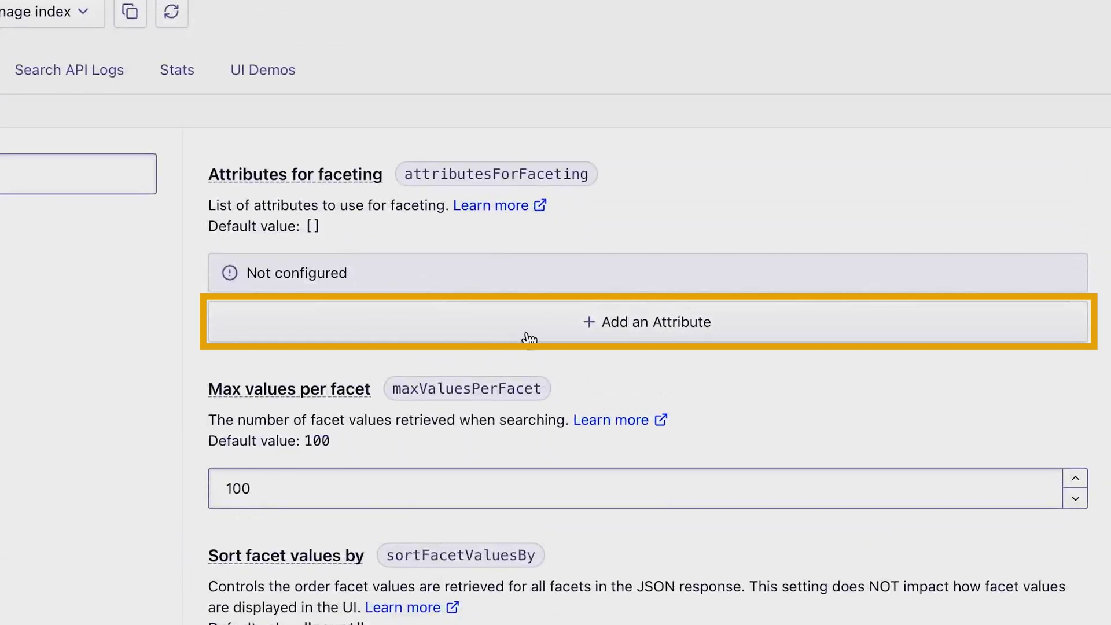
# - Add tags and timePosted as attributes for faceting on the userPosts index and save the settings
pyautogui.click(526, 331)
pyautogui.write('time')
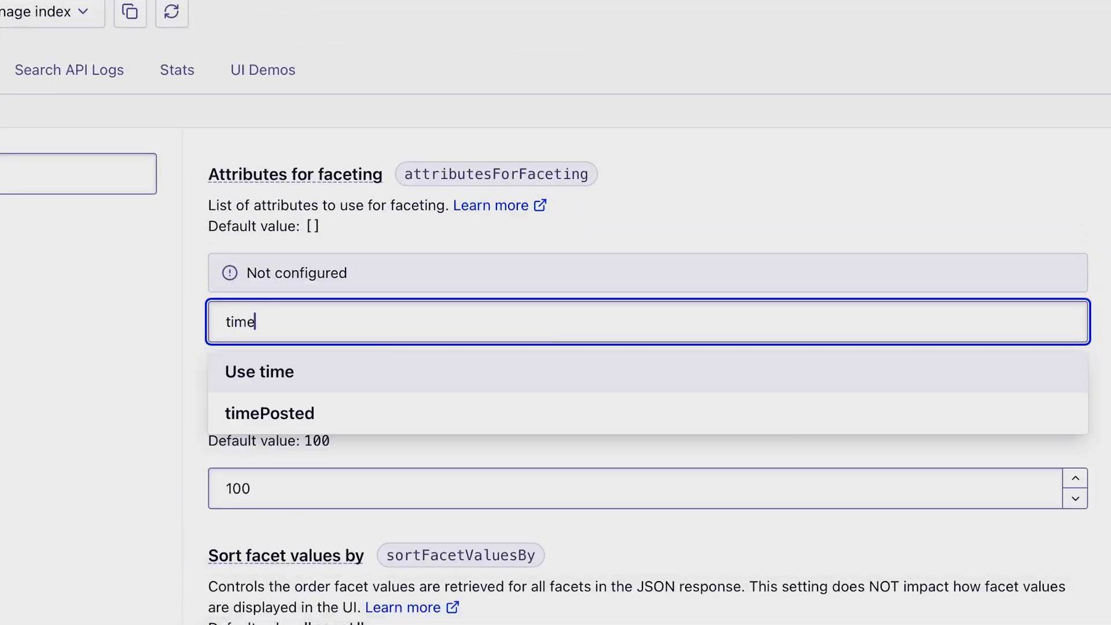
pyautogui.click(412, 412)
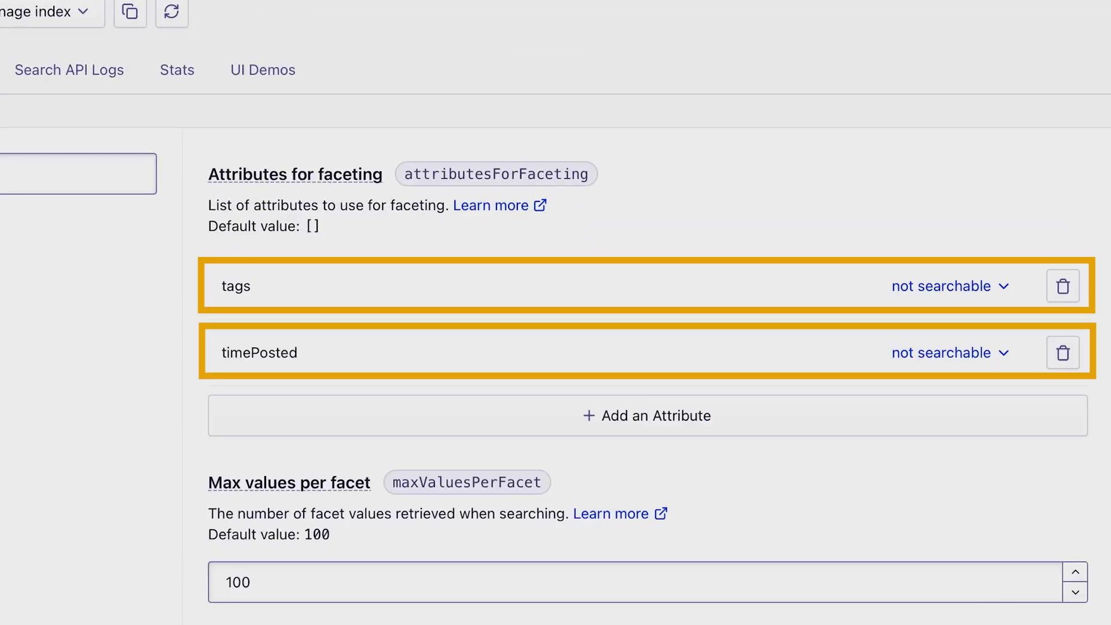
pyautogui.click(991, 595)
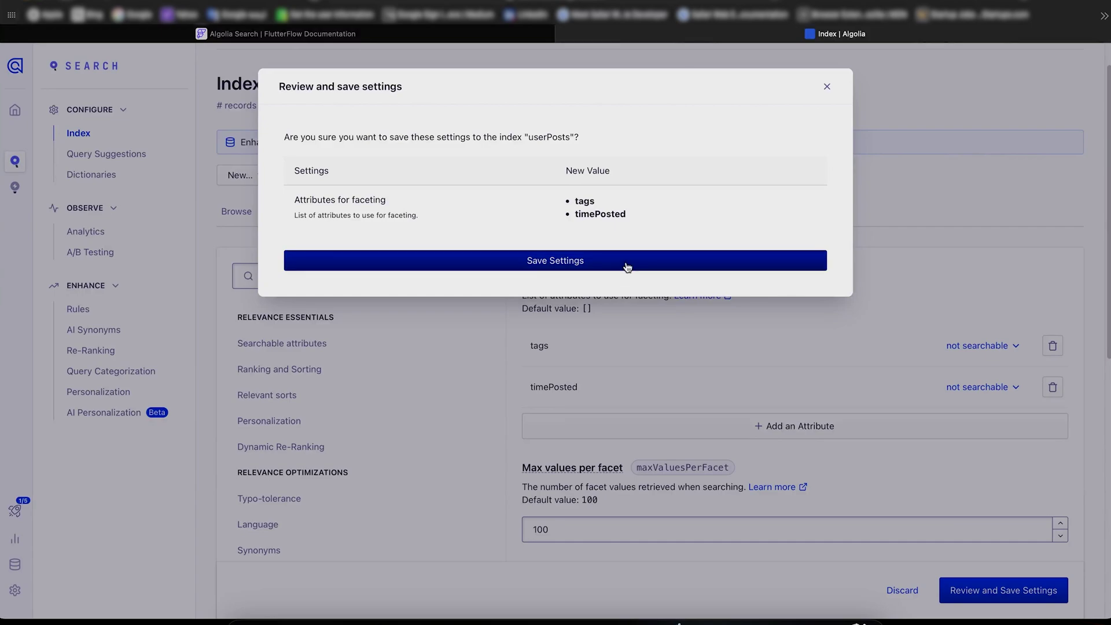
pyautogui.click(625, 262)
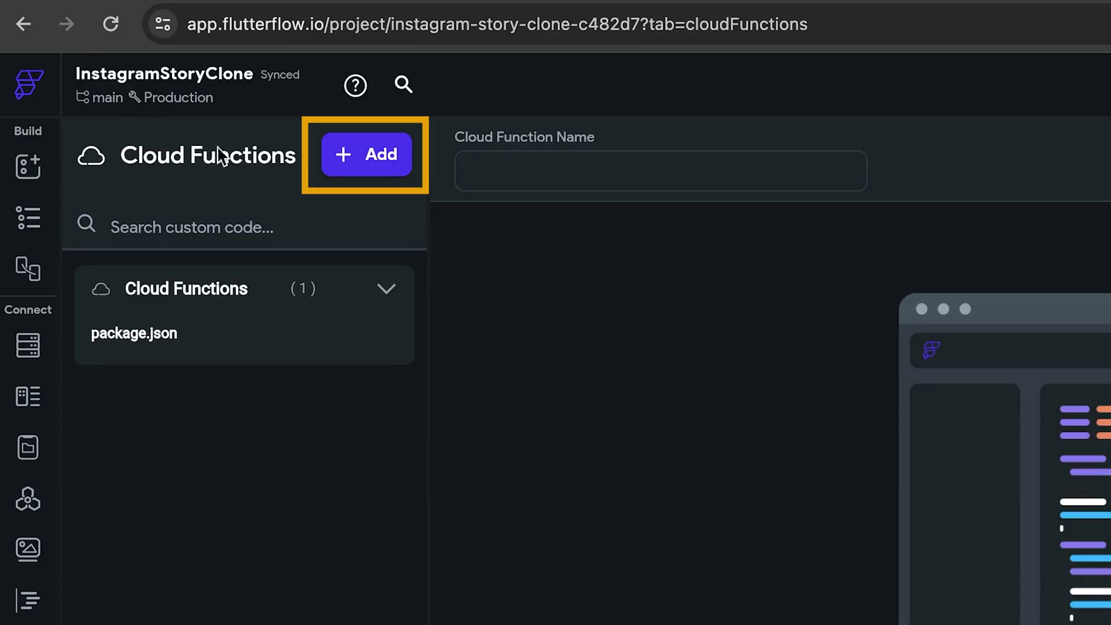
# - In FlutterFlow, add a new cloud function named fetchFromAlgolia
pyautogui.click(390, 166)
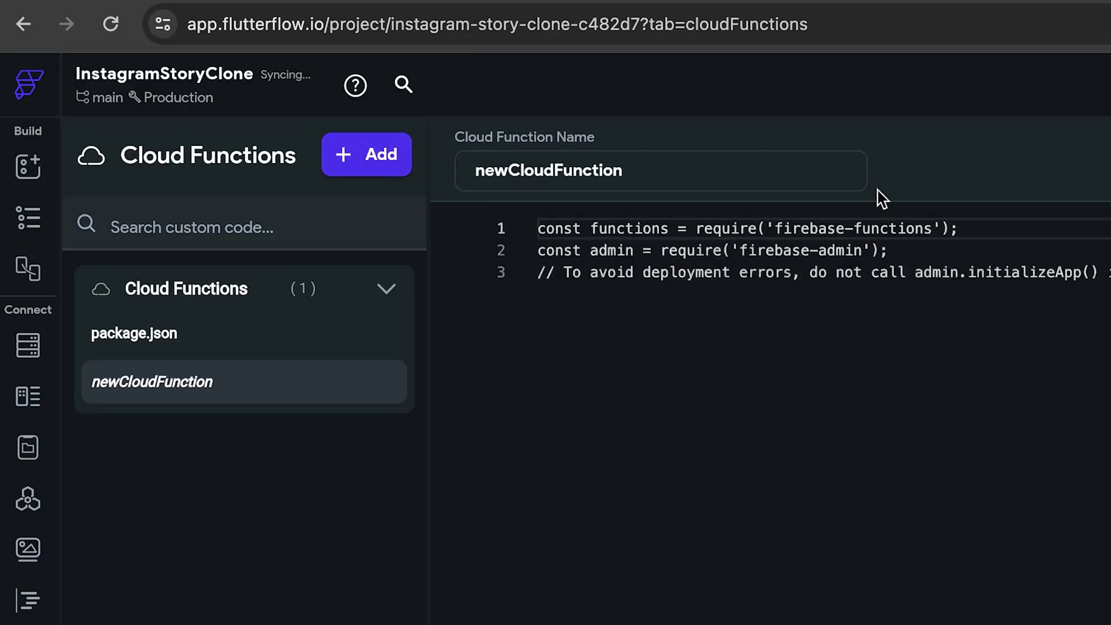
pyautogui.doubleClick(419, 168)
pyautogui.write('fetchFro')
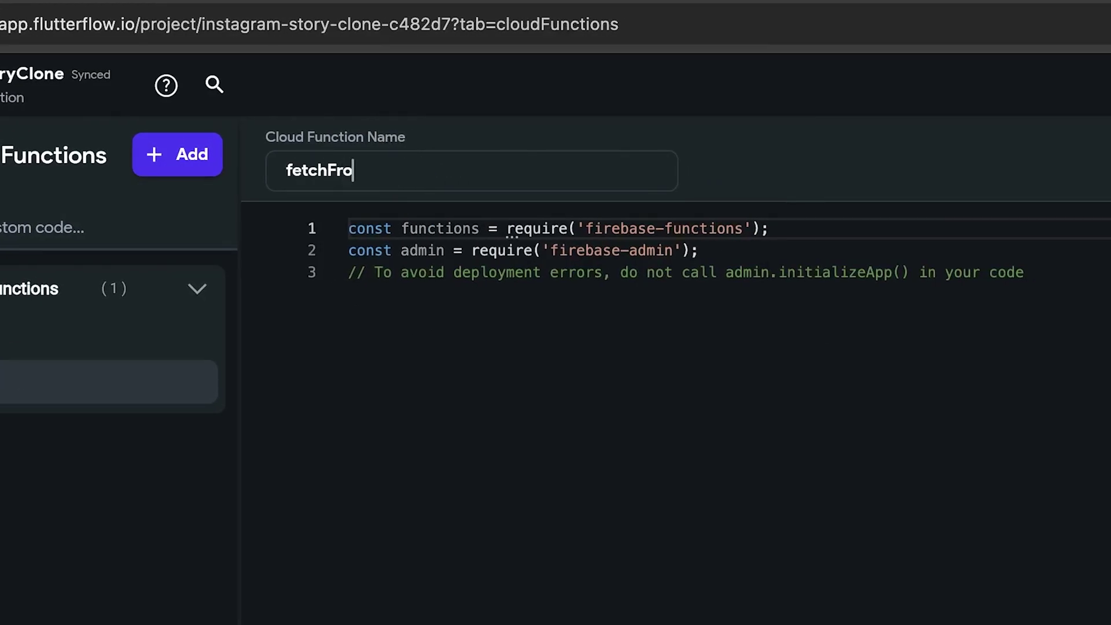
pyautogui.write('mAlgolia')
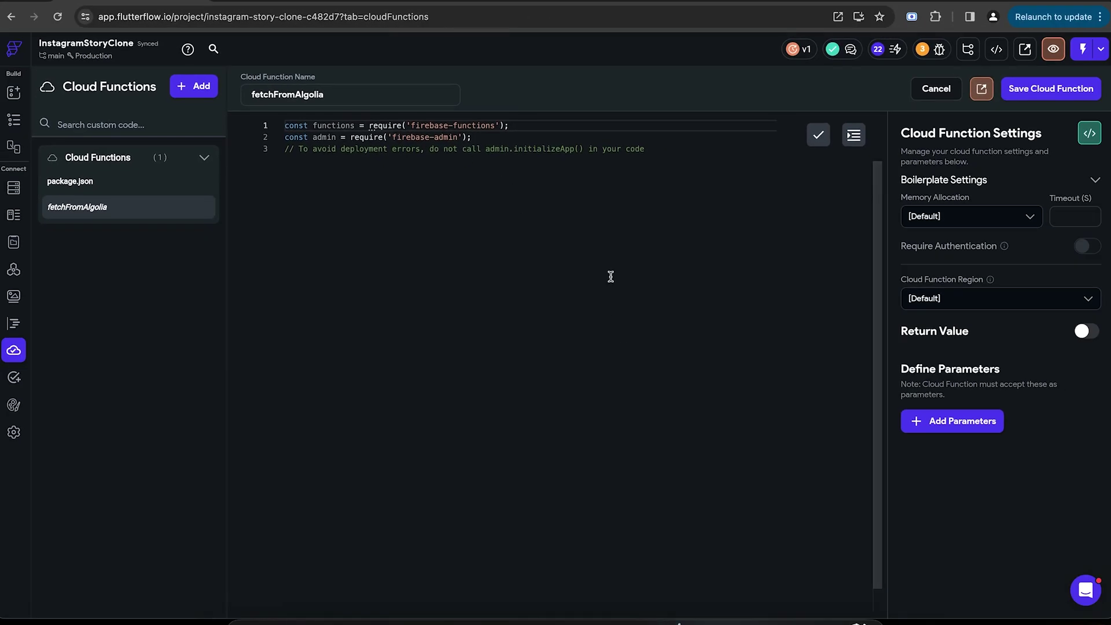
# - Paste the copied Algolia search code below the boilerplate comment of fetchFromAlgolia and save the cloud function
pyautogui.click(667, 151)
pyautogui.hotkey('ctrl', 'v')
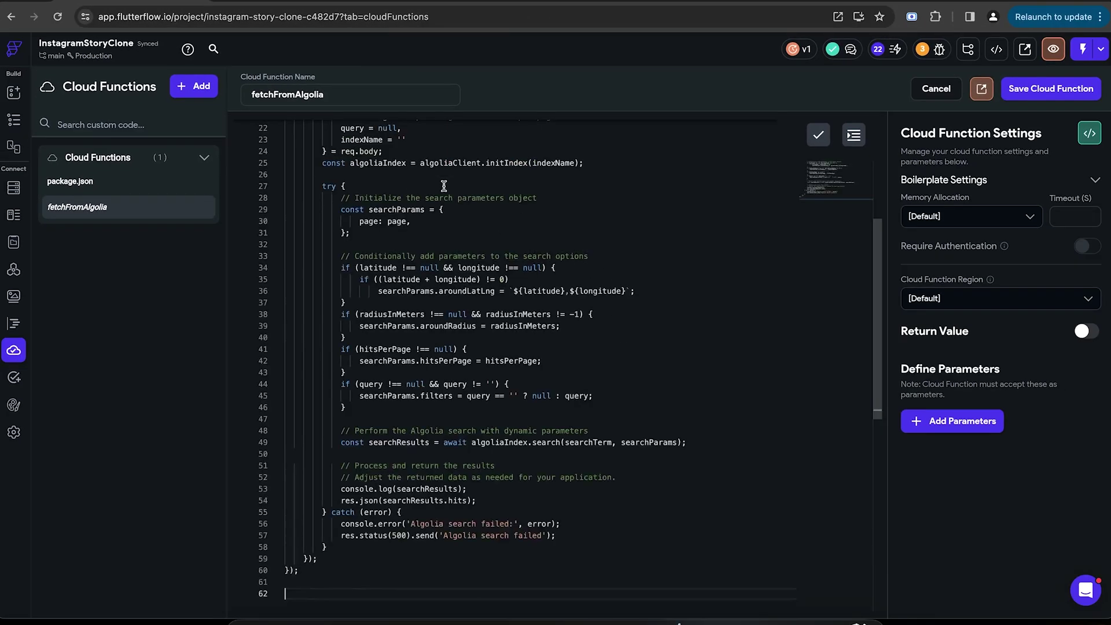
pyautogui.scroll(5, 368, 389)
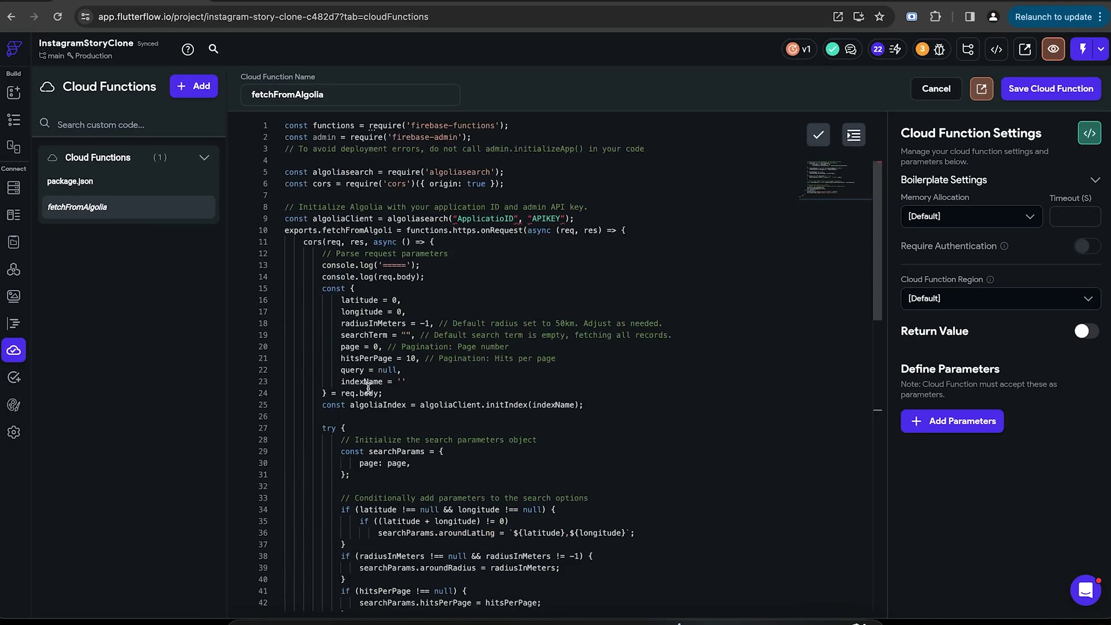
pyautogui.click(1036, 89)
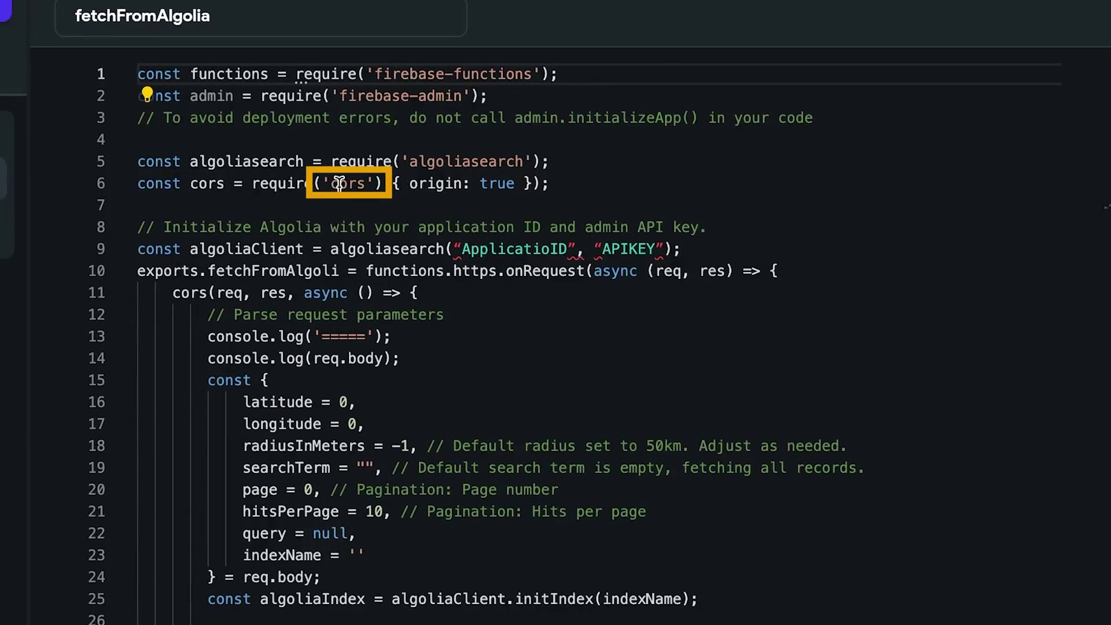
# - Add the dependencies "cors": "^2.8.5" and "algoliasearch": "^4.23.2" to package.json after firebase-functions
pyautogui.doubleClick(479, 162)
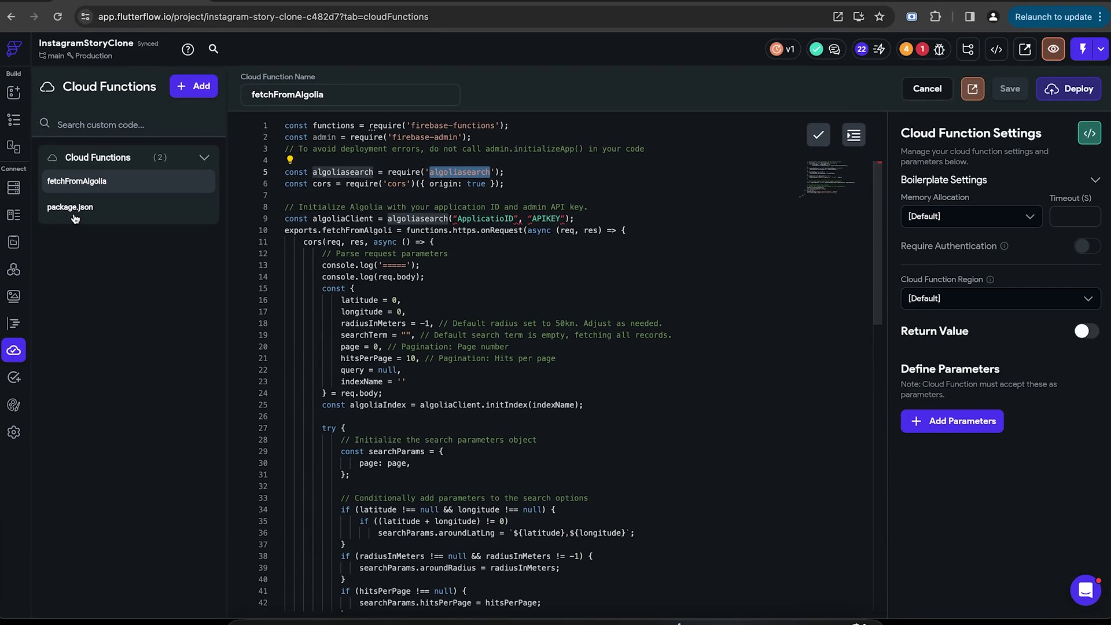
pyautogui.click(75, 216)
pyautogui.click(384, 254)
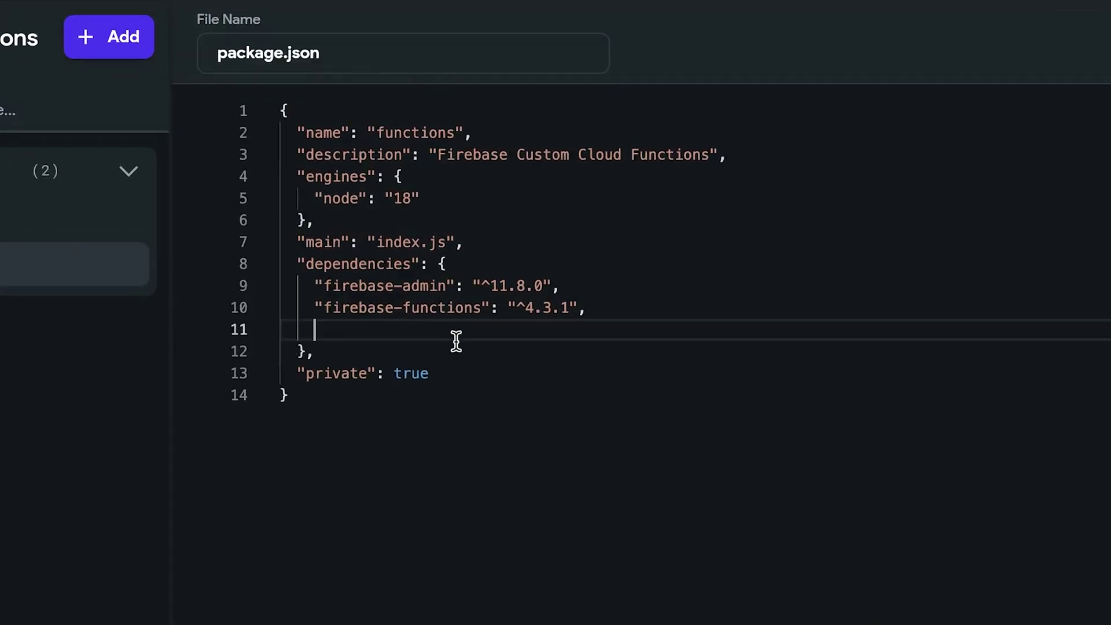
pyautogui.write('"cors": "^2.8.5",')
pyautogui.write('"algoliasearch": "^4.23.2",')
pyautogui.press('BackSpace')
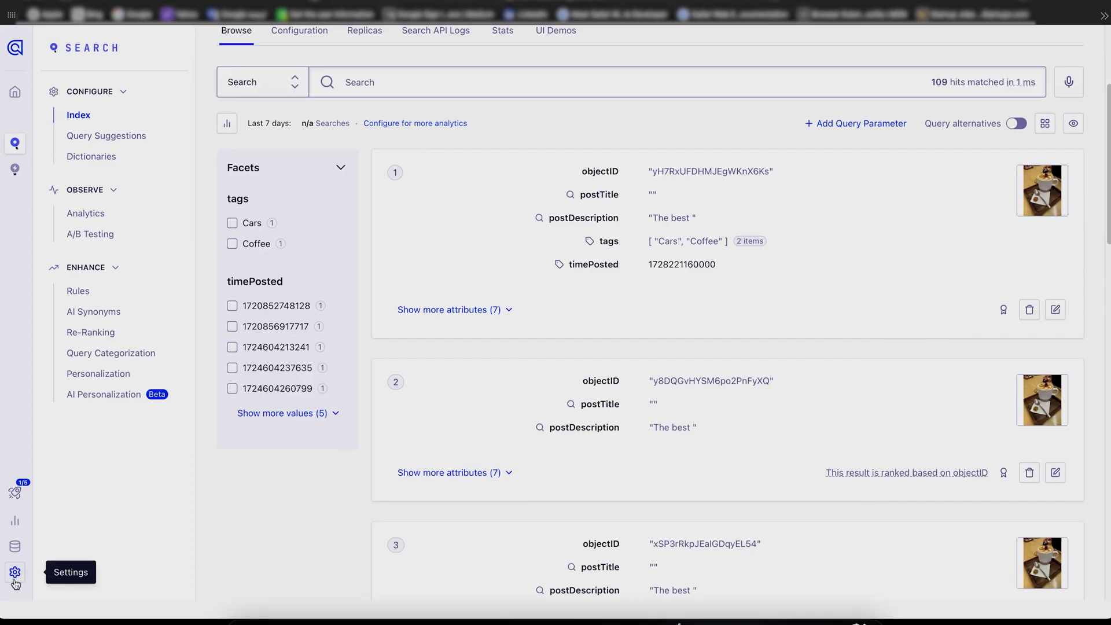
# - Copy the InstagramCloneAlgolia application ID from the Algolia dashboard and paste it over the ApplicatioID placeholder in the FlutterFlow function code
pyautogui.click(14, 572)
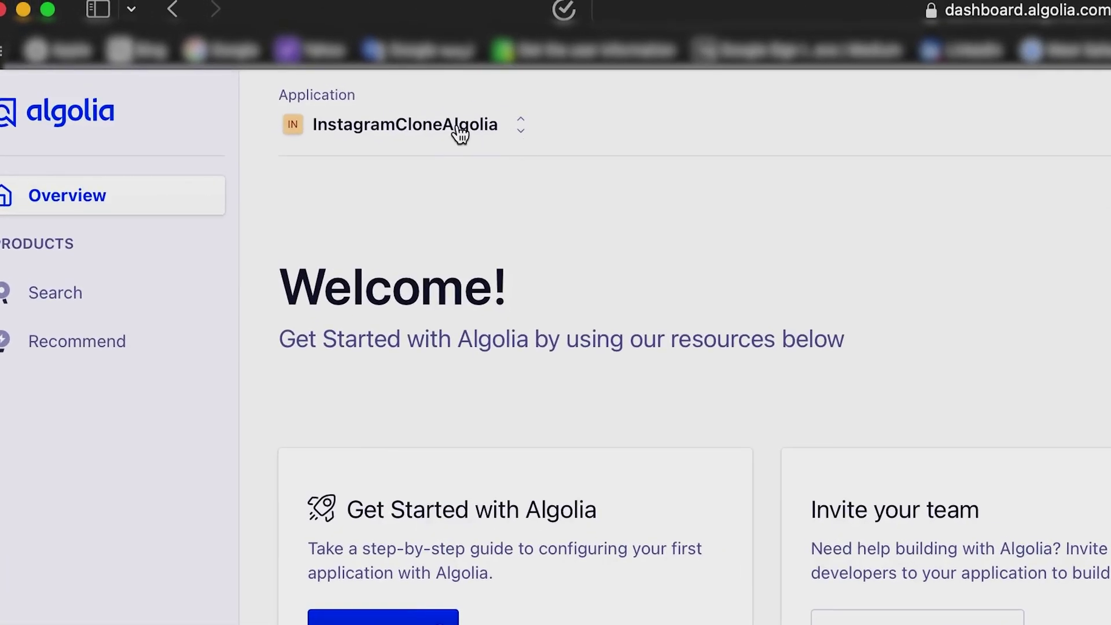
pyautogui.click(299, 71)
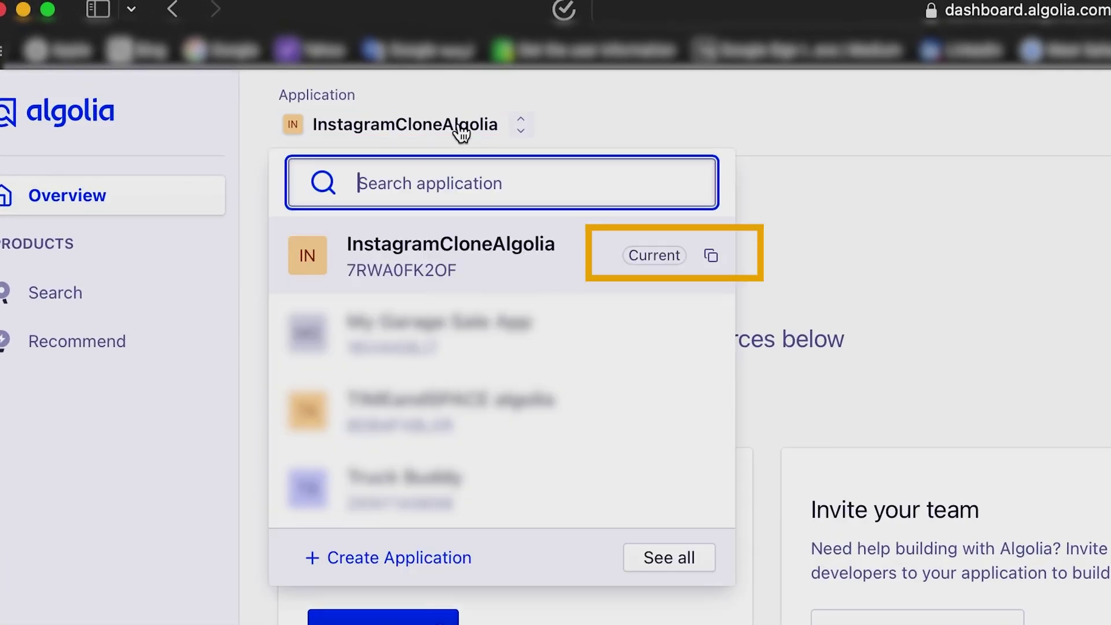
pyautogui.click(710, 258)
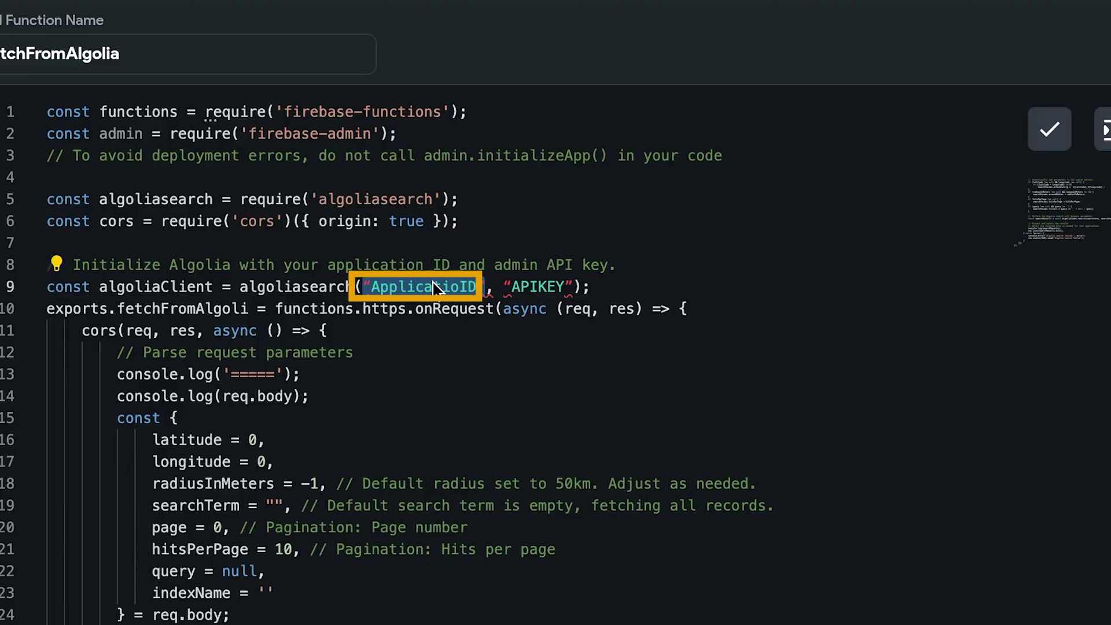
pyautogui.press('BackSpace')
pyautogui.hotkey('ctrl', 'v')
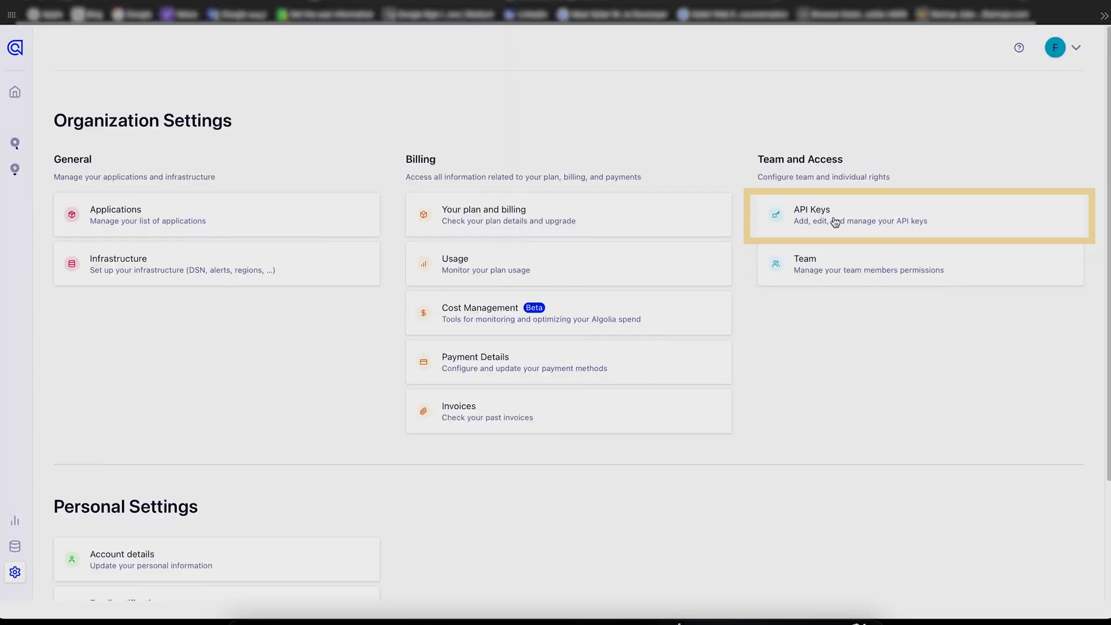
# - Copy the Admin API key from Algolia's settings and select the APIKEY placeholder in the fetchFromAlgolia code
pyautogui.click(833, 219)
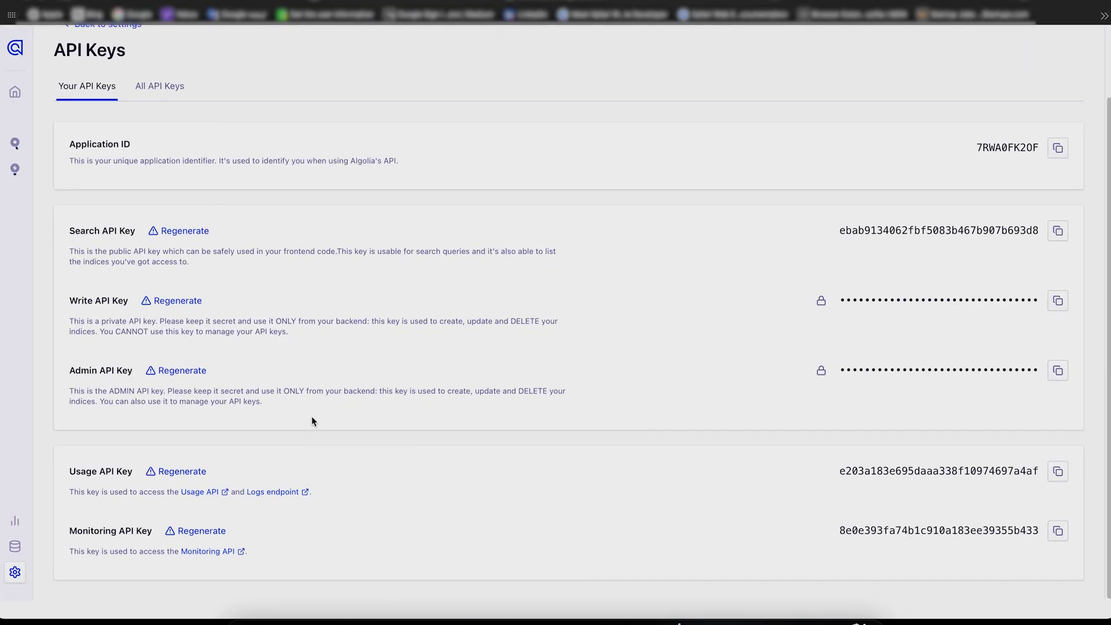
pyautogui.click(1059, 371)
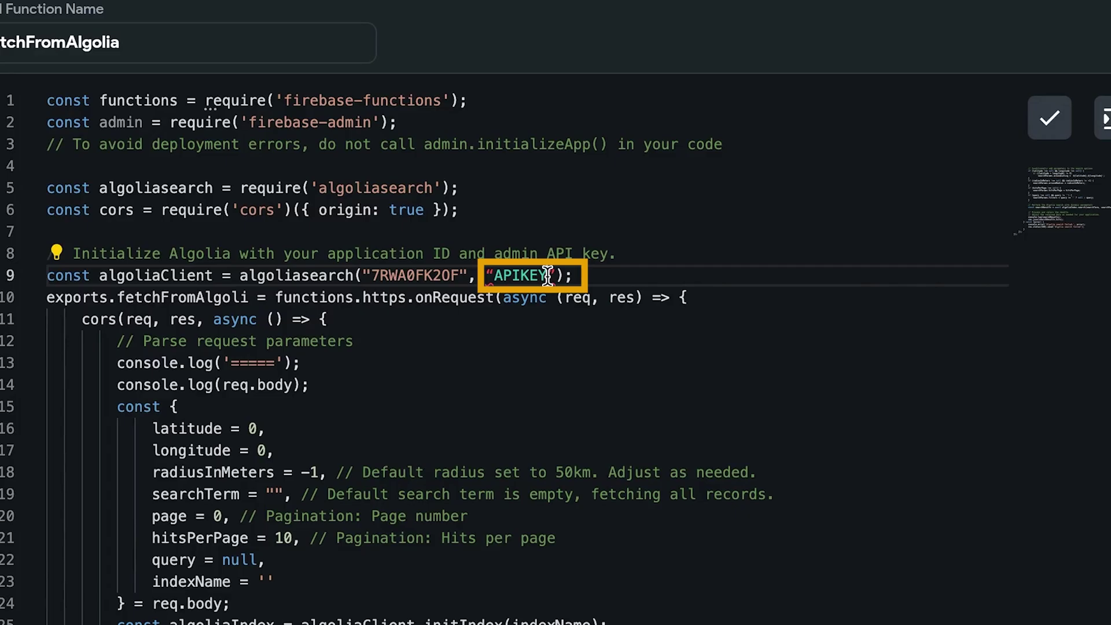
pyautogui.moveTo(547, 276); pyautogui.dragTo(495, 277)
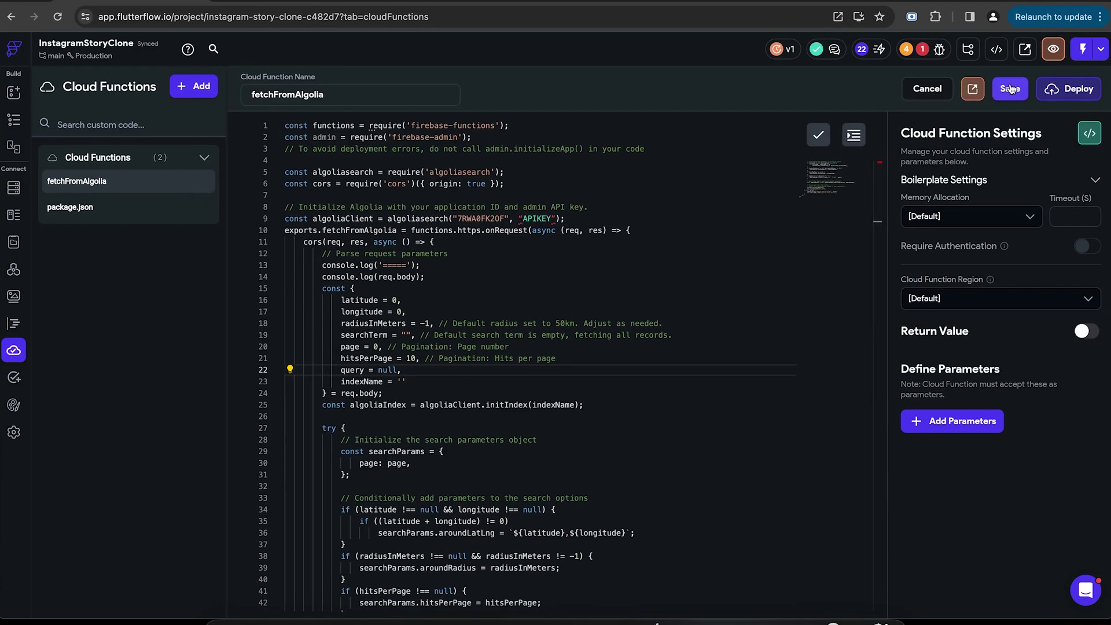
# - Save the fetchFromAlgolia function and deploy it, closing the deployment dialog when finished
pyautogui.click(1011, 90)
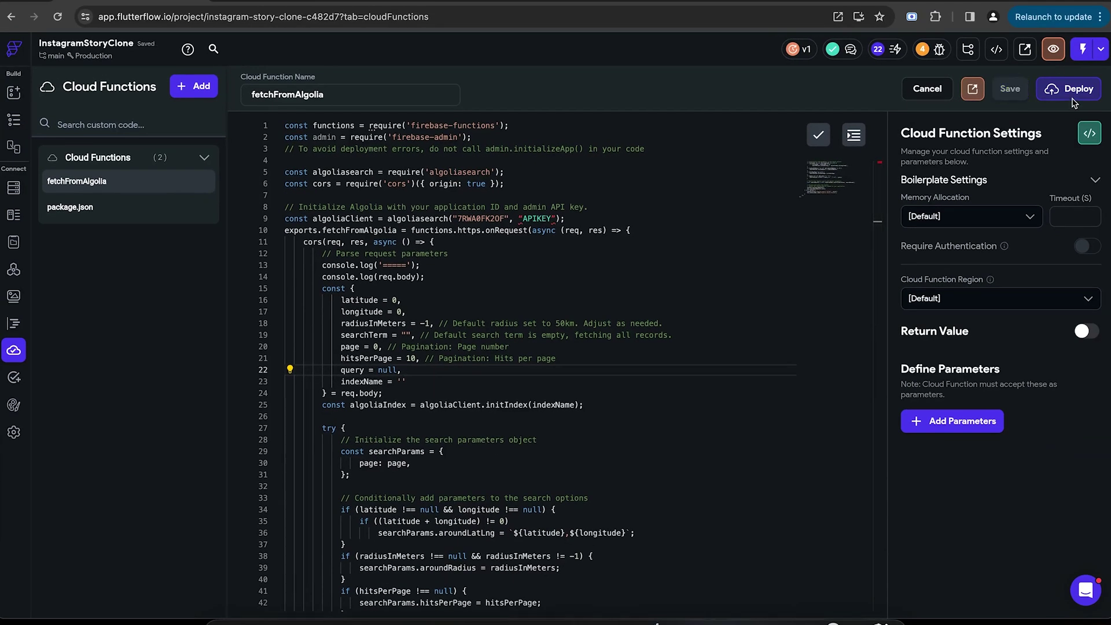
pyautogui.click(1072, 93)
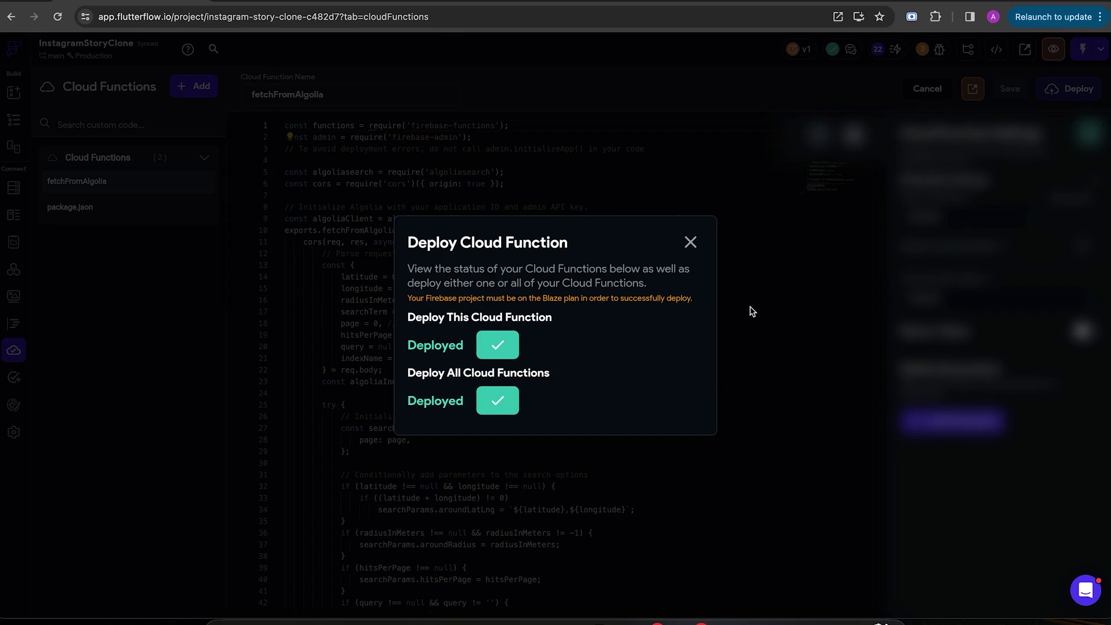
pyautogui.click(699, 248)
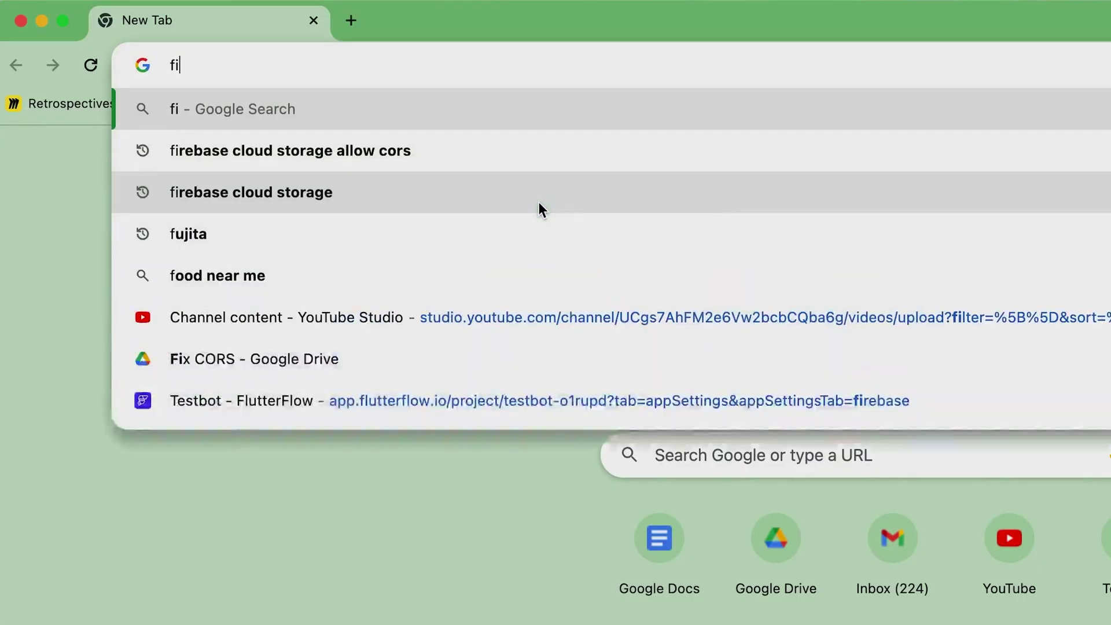
# - Open the project's Functions dashboard in the Firebase console and copy the trigger URL of fetchFromAlgolia
pyautogui.write('re')
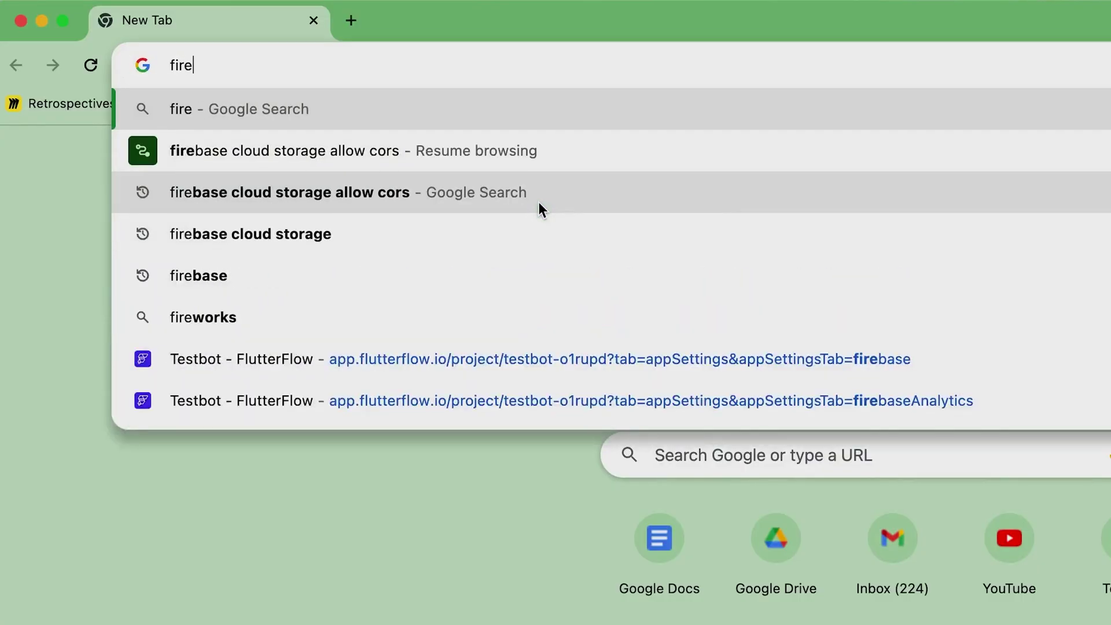
pyautogui.write('base')
pyautogui.press('Return')
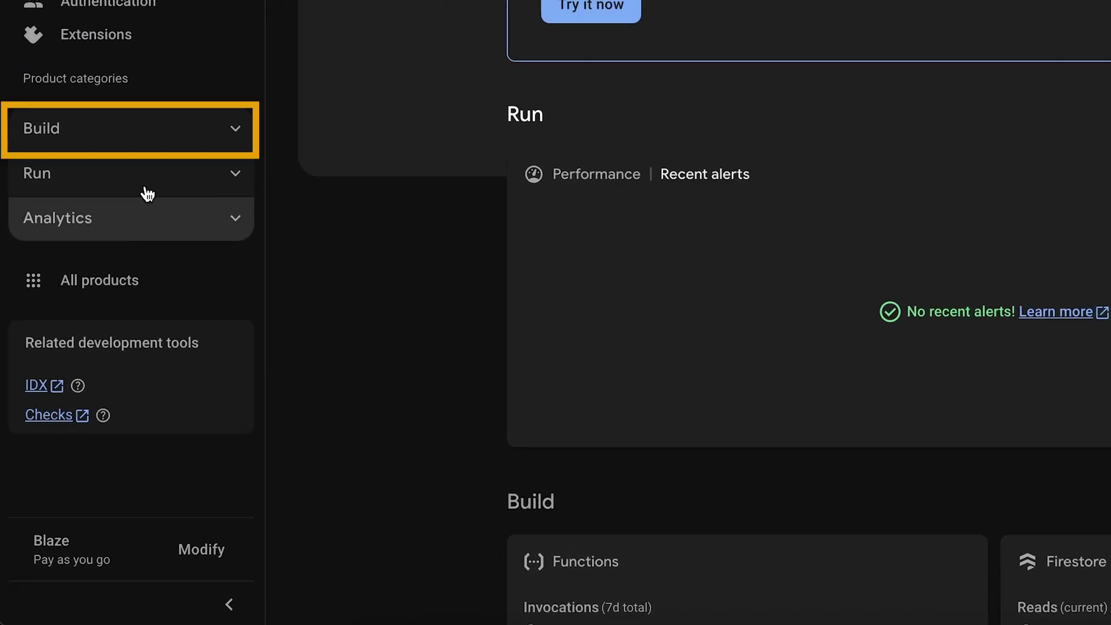
pyautogui.click(136, 145)
pyautogui.scroll(-2, 131, 261)
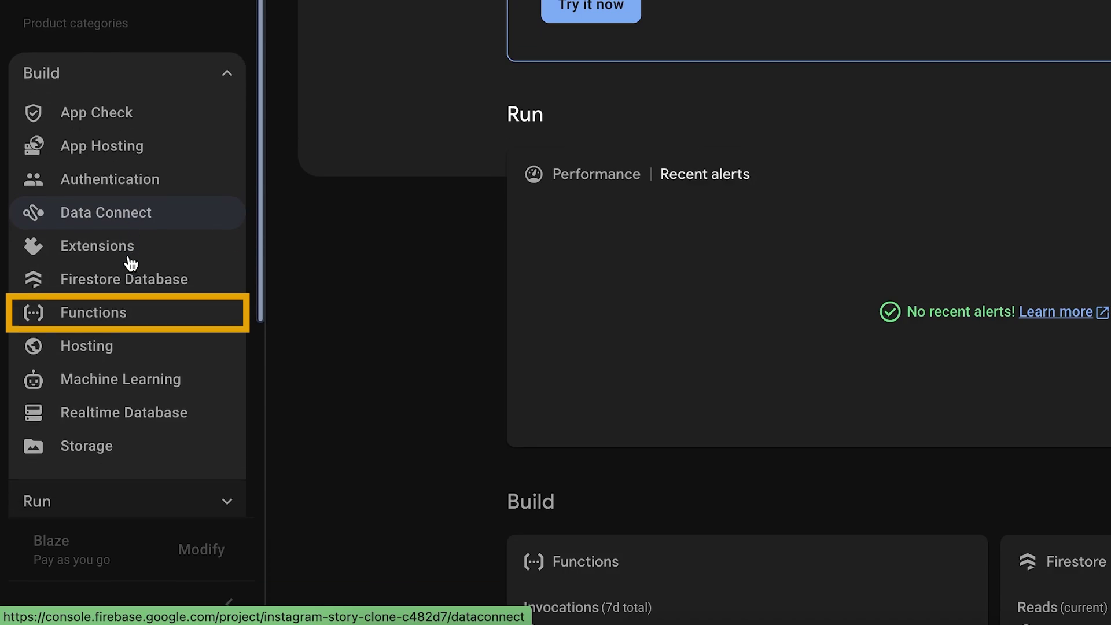
pyautogui.click(110, 282)
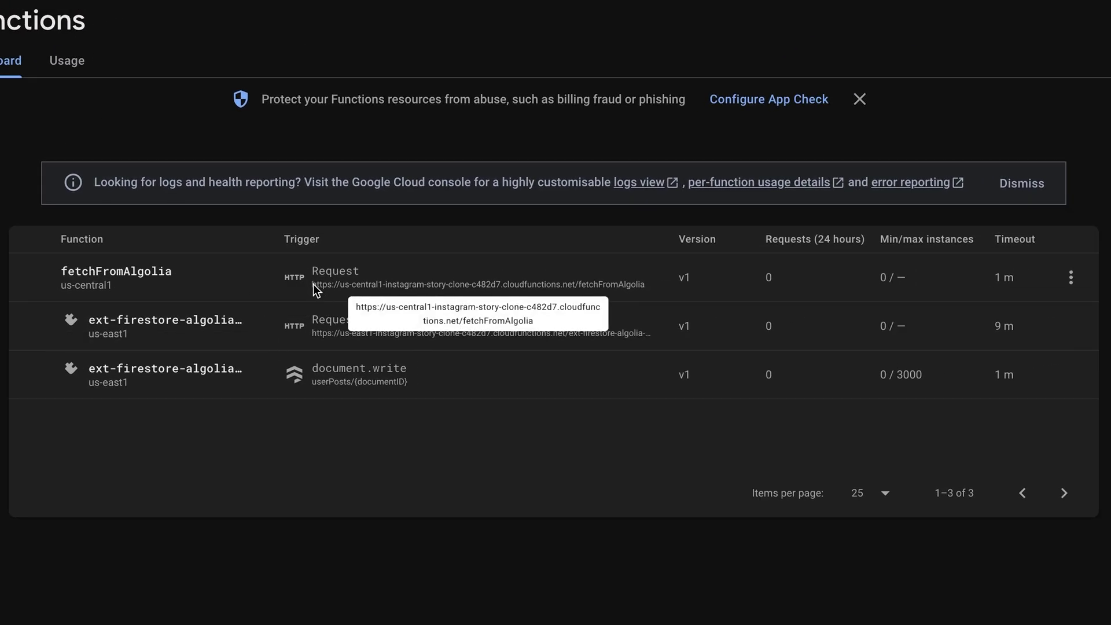
pyautogui.moveTo(314, 283); pyautogui.dragTo(661, 284)
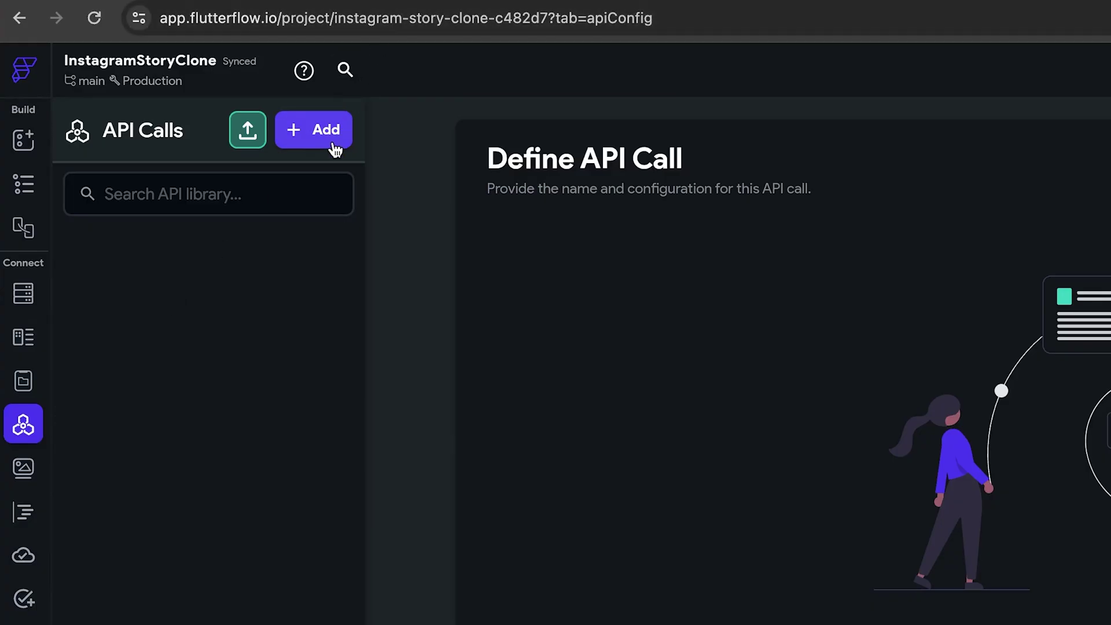
# - In FlutterFlow, create an API call named QueryAlgolia using the POST method and the copied fetchFromAlgolia URL
pyautogui.click(321, 145)
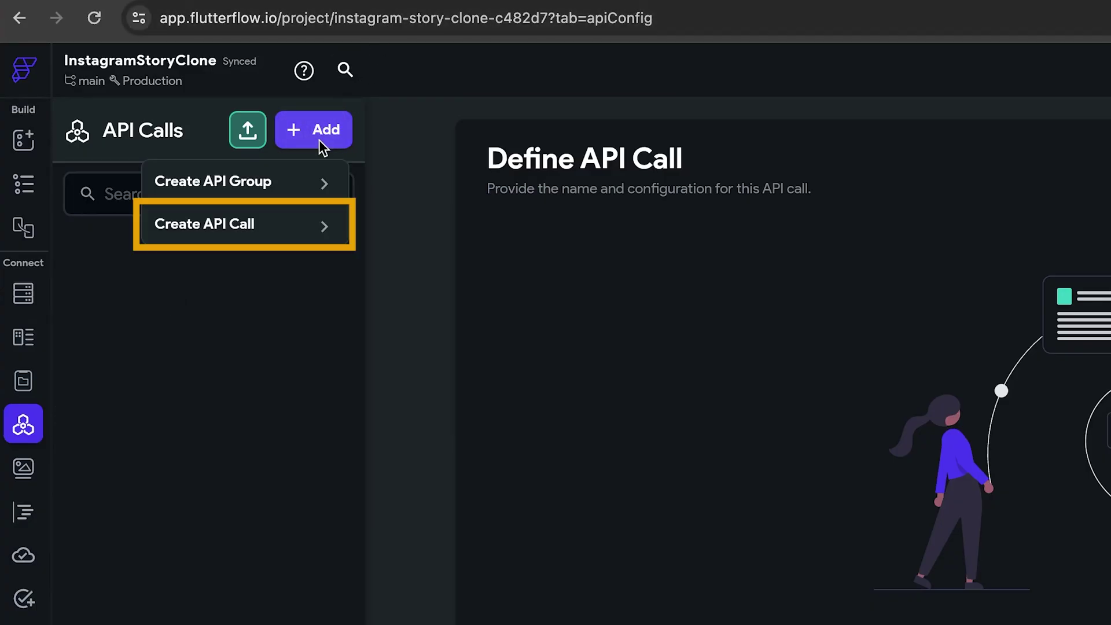
pyautogui.click(248, 234)
pyautogui.click(780, 434)
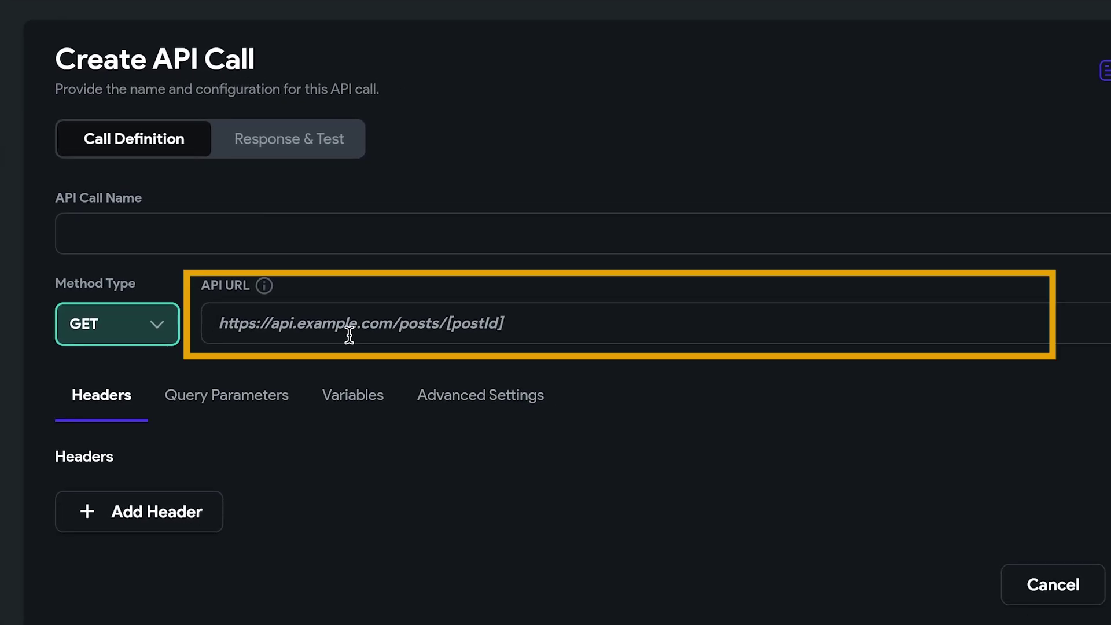
pyautogui.hotkey('ctrl', 'v')
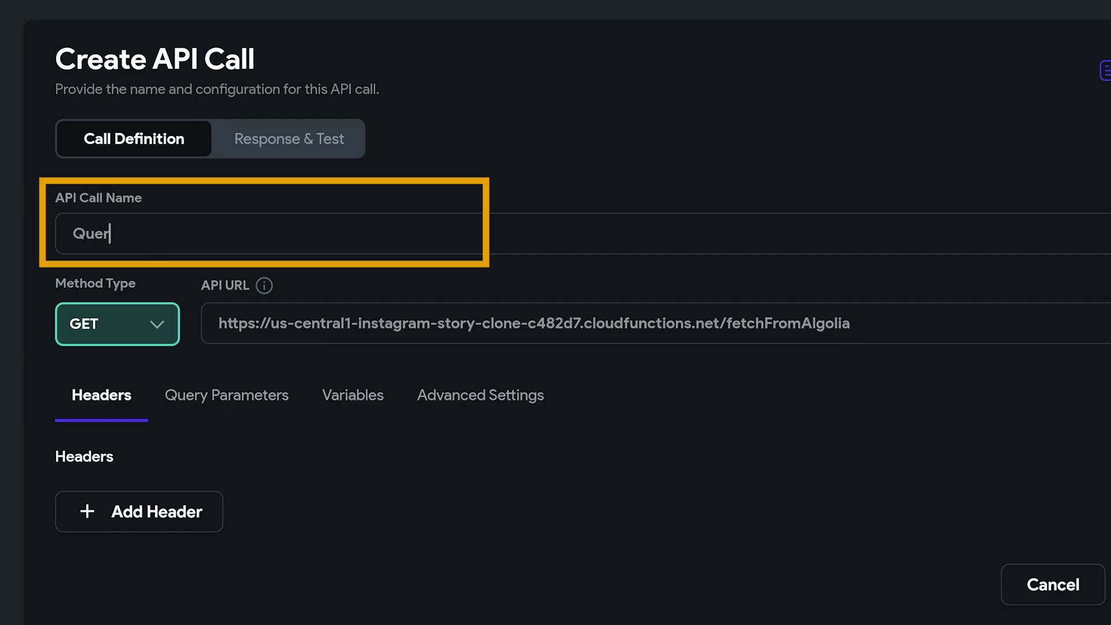
pyautogui.write('QueryAlgolia')
pyautogui.click(127, 327)
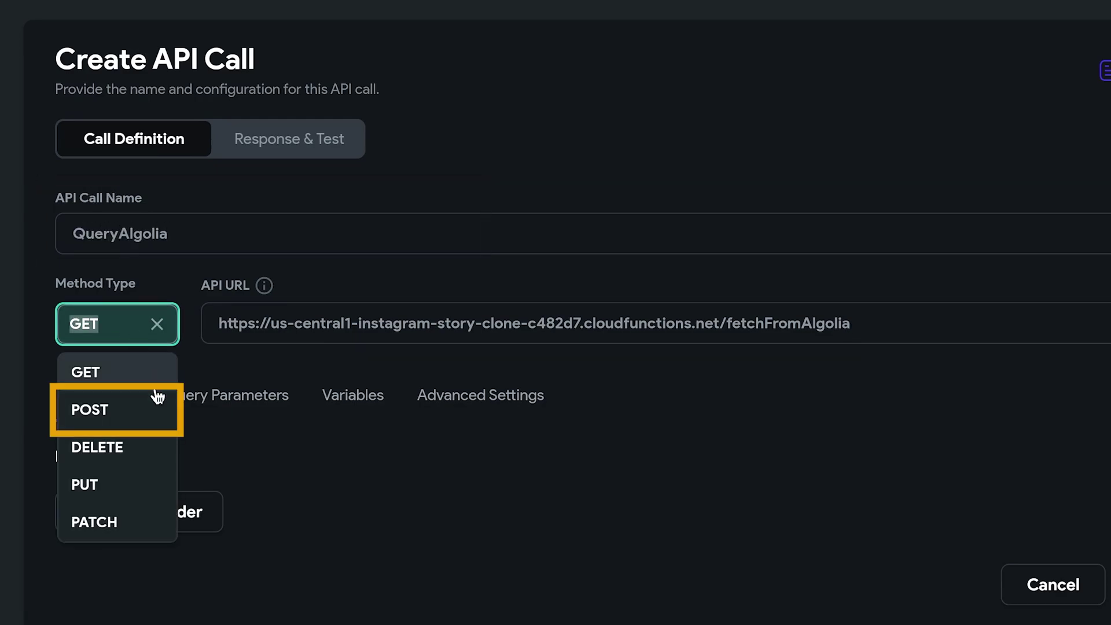
pyautogui.click(124, 424)
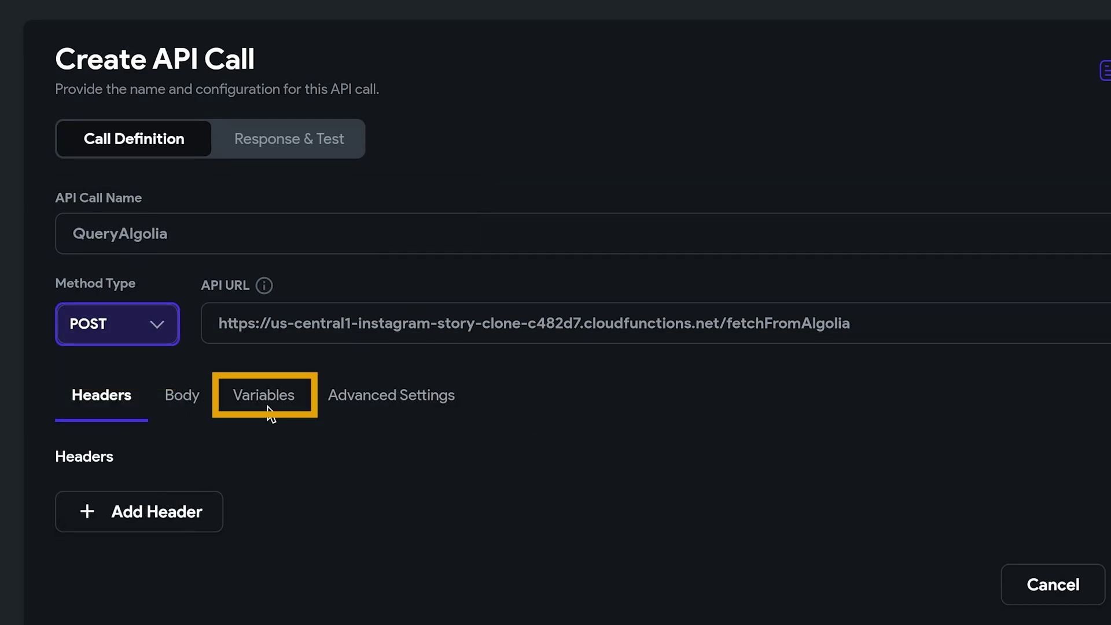
# - Add the variables lat and lng of type Double and filterQuery of type String to the API call
pyautogui.click(283, 407)
pyautogui.click(144, 509)
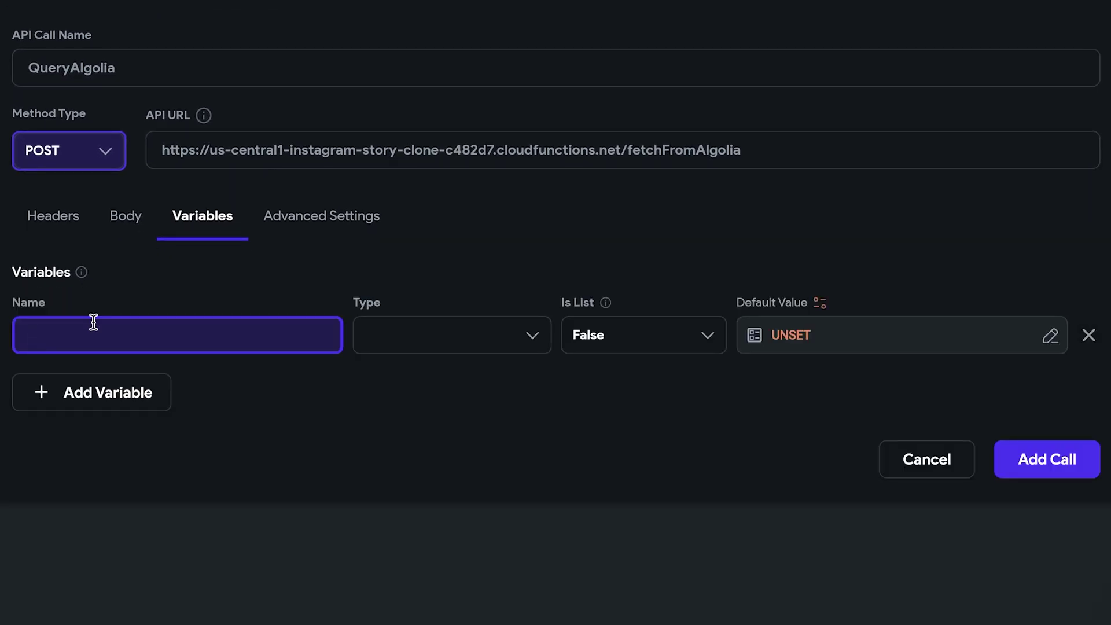
pyautogui.write('u')
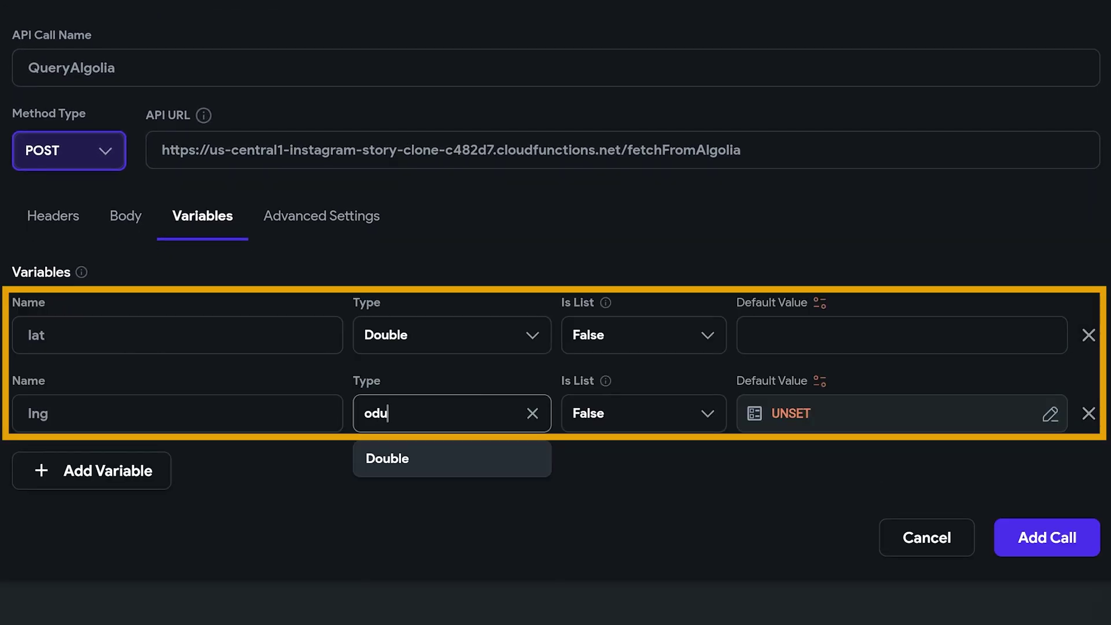
pyautogui.click(457, 451)
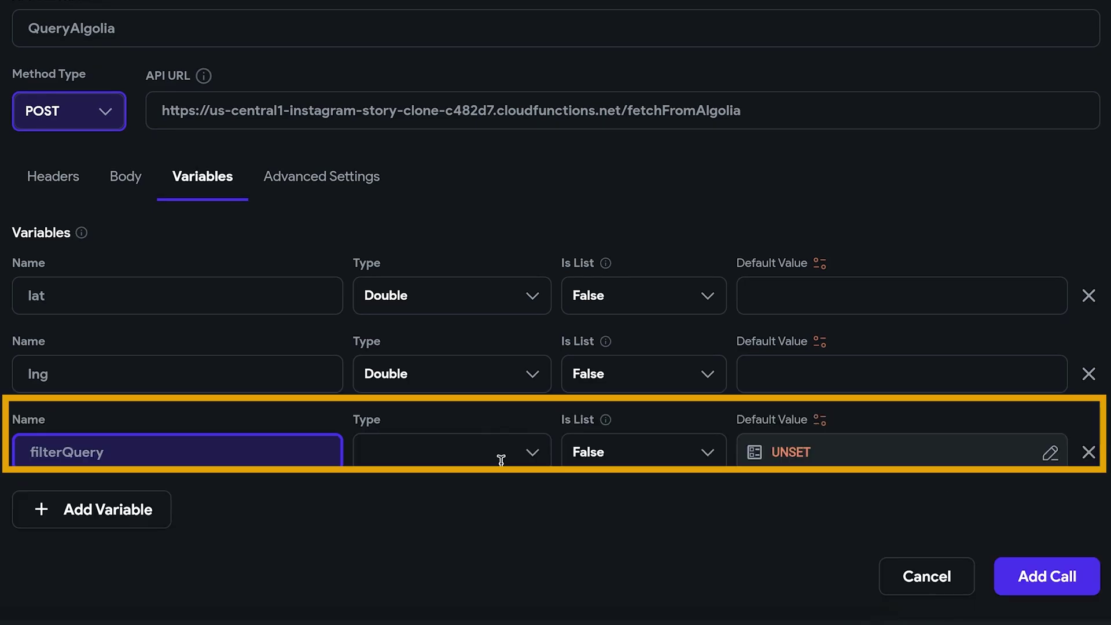
pyautogui.click(497, 456)
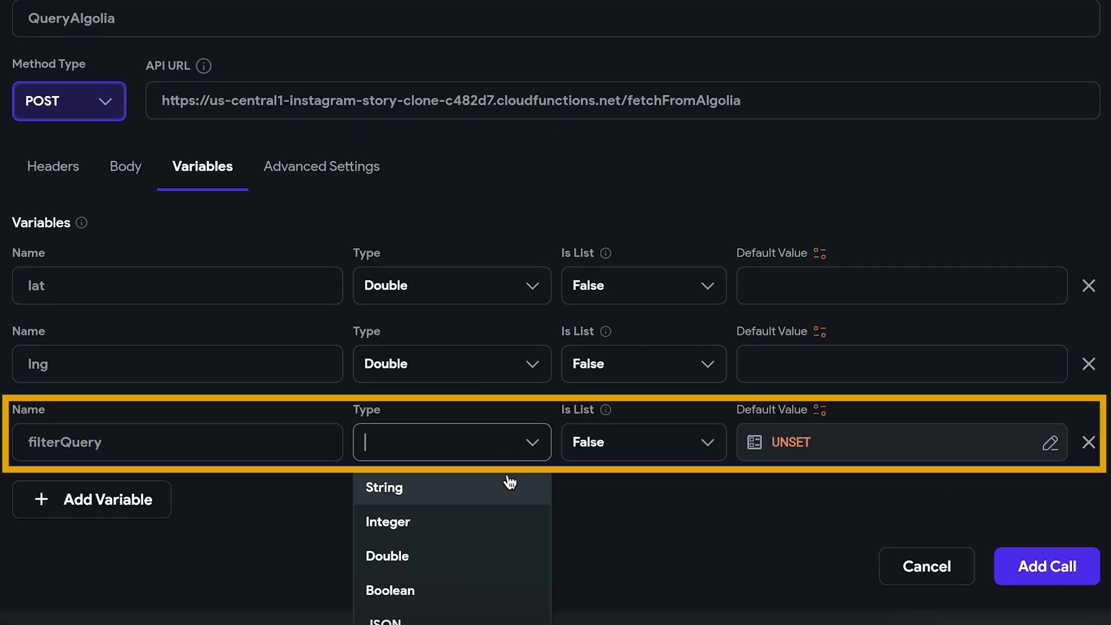
pyautogui.click(466, 495)
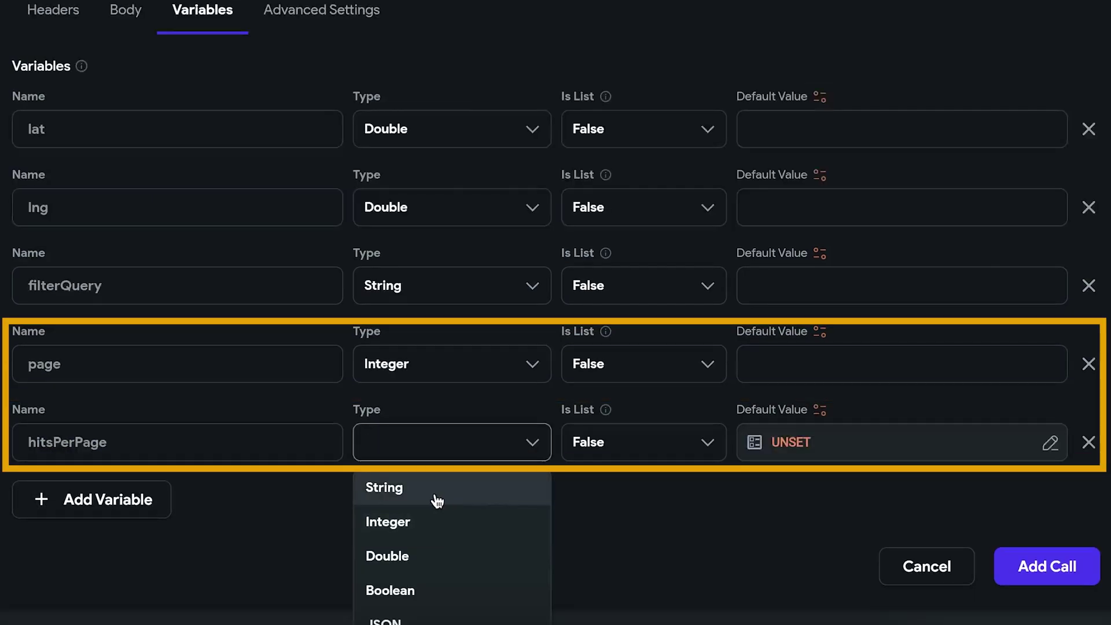
# - Add the Integer variables page, hitsPerPage and locationRadius and the String variables searchTerm and indexName to the API call
pyautogui.click(418, 523)
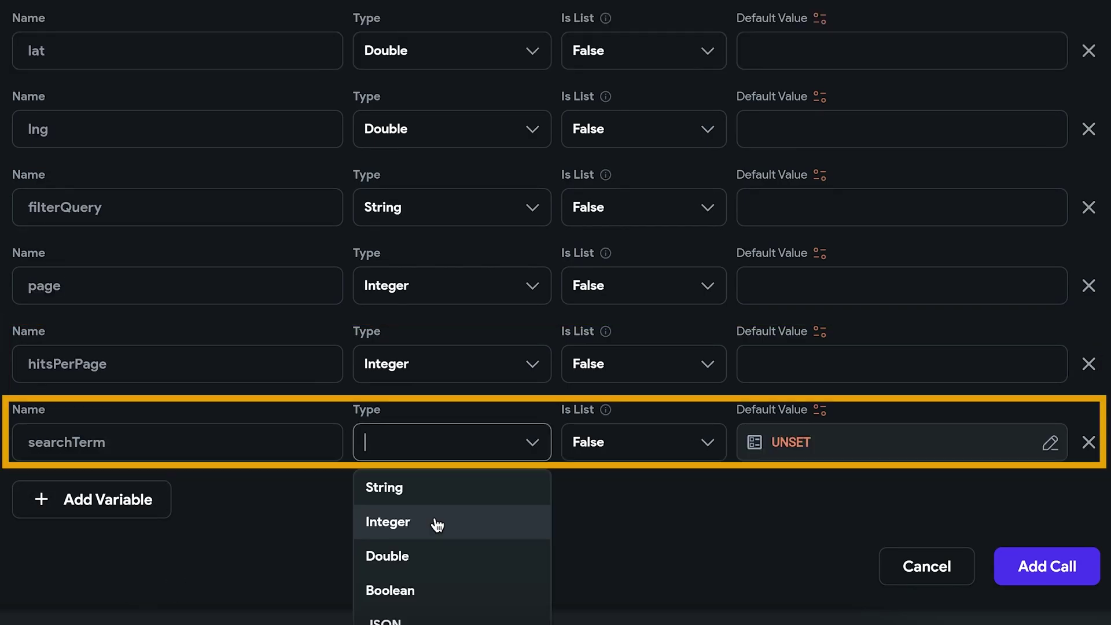
pyautogui.click(438, 497)
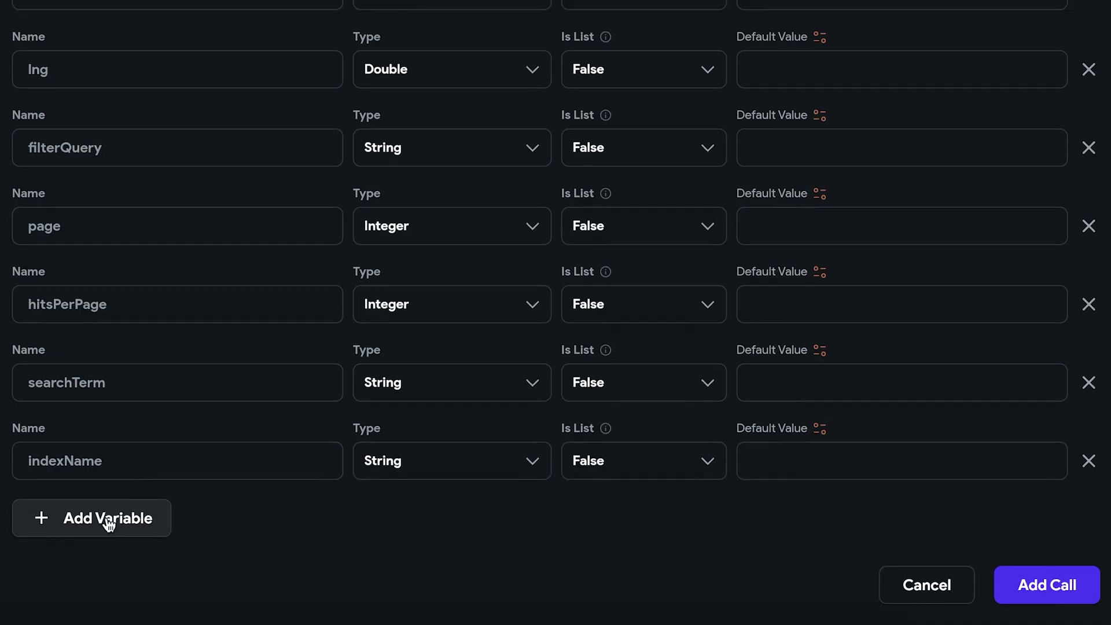
pyautogui.click(106, 502)
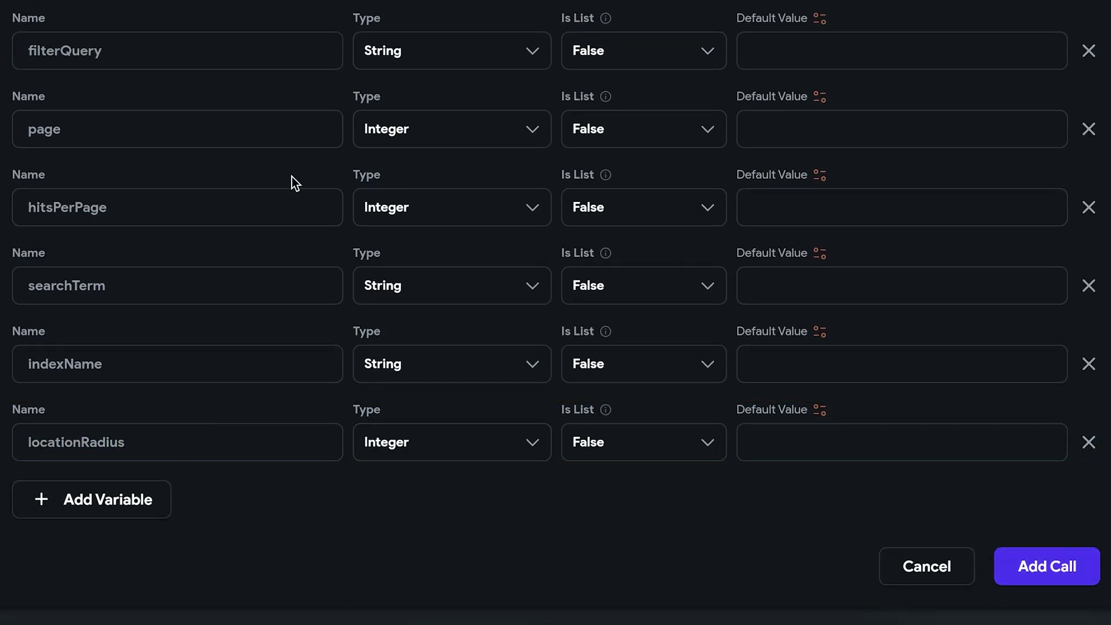
# - Define a JSON body mapping page, hitsPerPage, latitude, longitude, radiusInMeters, searchTerm, query and indexName to the matching variables, and add the call
pyautogui.scroll(6, 293, 181)
pyautogui.click(123, 182)
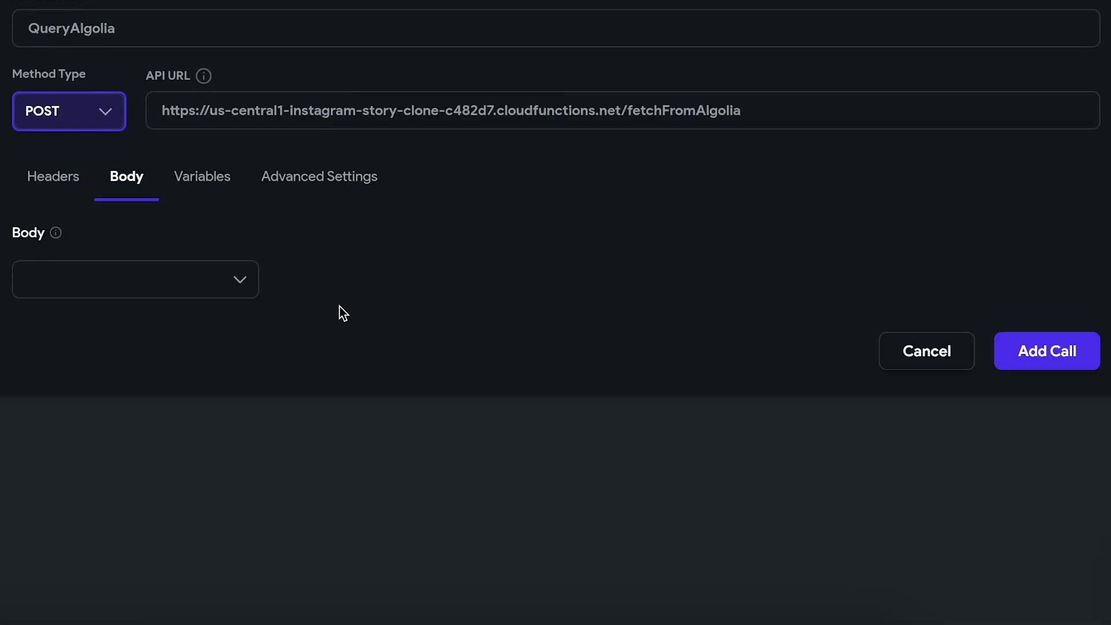
pyautogui.click(175, 289)
pyautogui.click(87, 363)
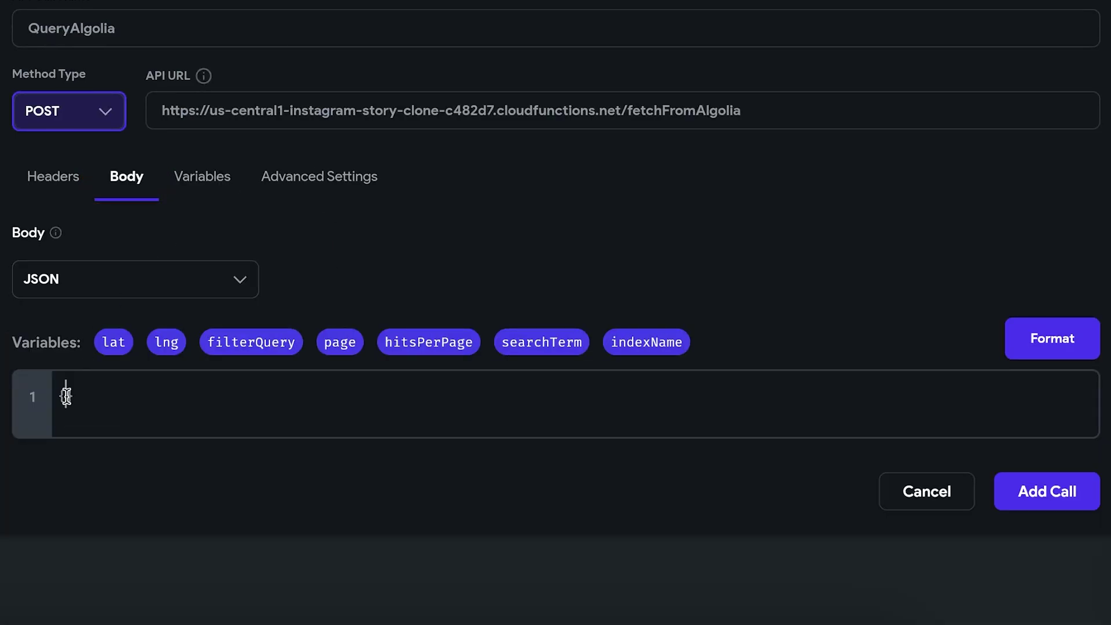
pyautogui.press('Return')
pyautogui.press('Return')
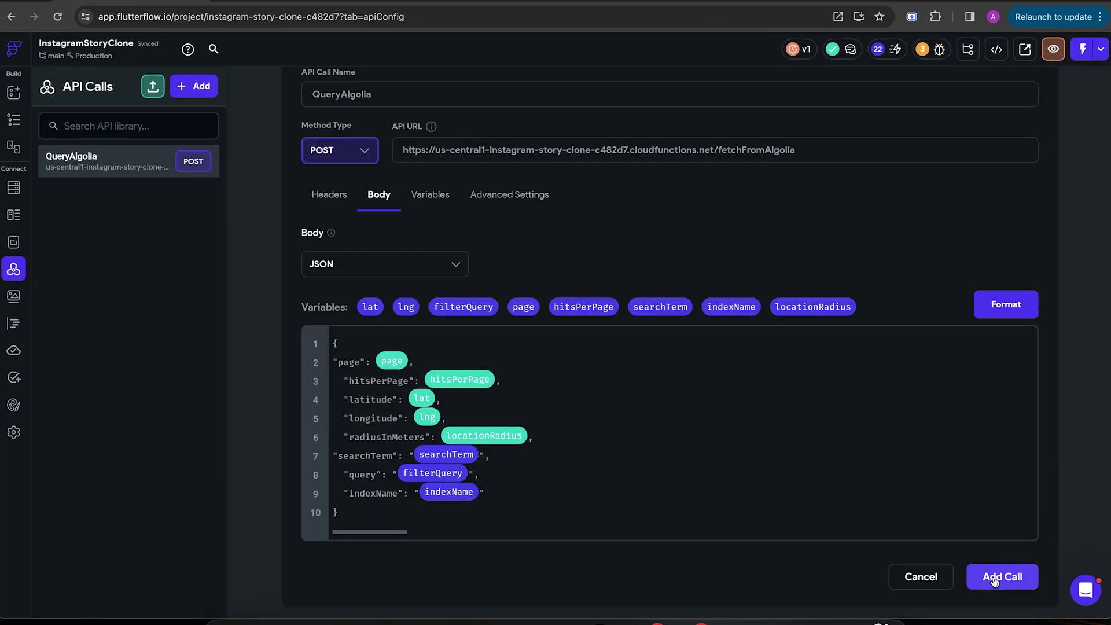
pyautogui.click(997, 577)
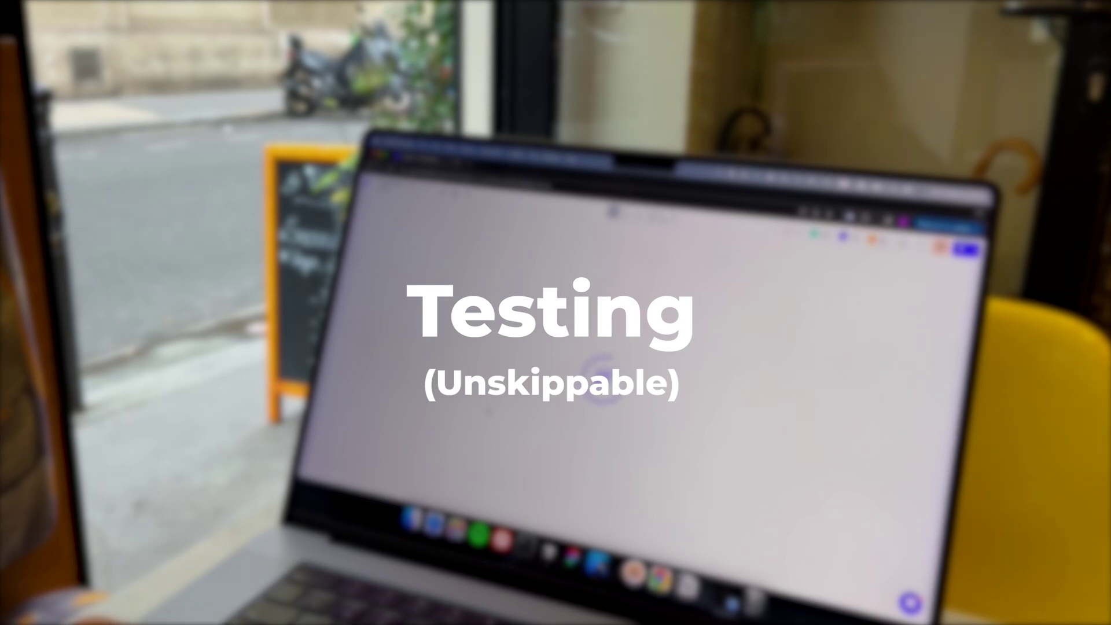
# - Test the QueryAlgolia call with page 0, hitsPerPage 10, indexName usersPost and locationRadius -1
pyautogui.click(499, 371)
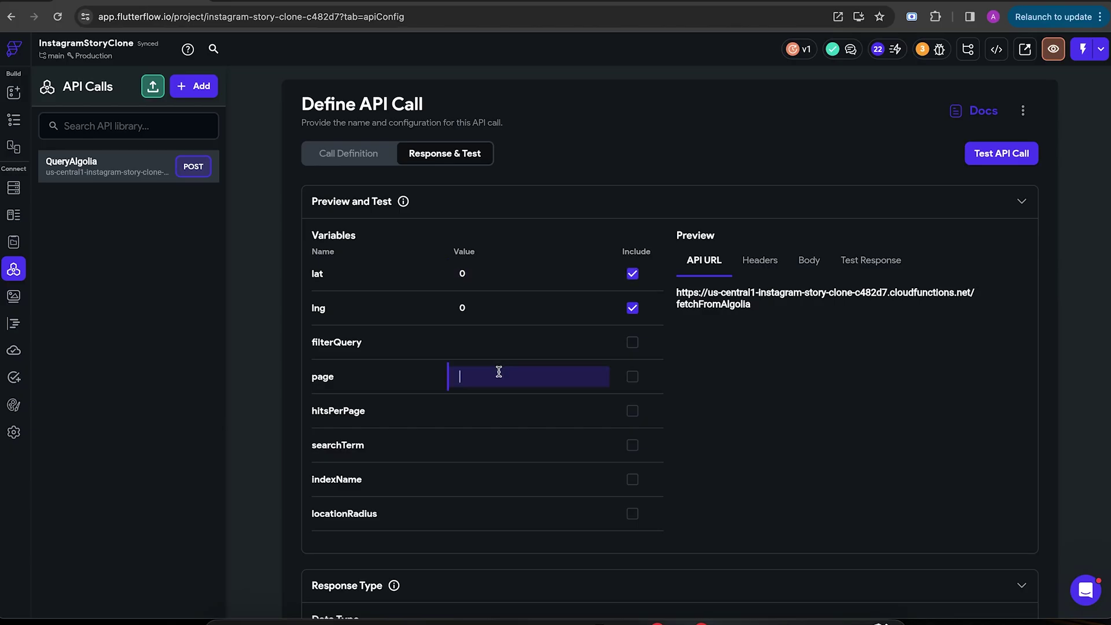
pyautogui.click(475, 412)
pyautogui.write('10')
pyautogui.click(493, 486)
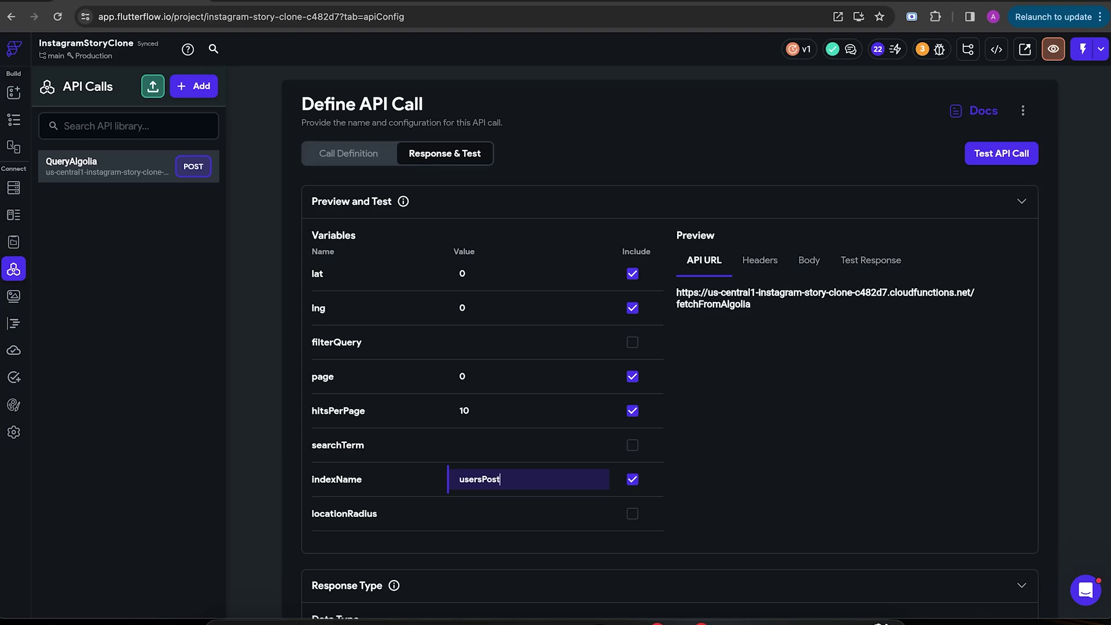
pyautogui.click(494, 514)
pyautogui.write('-1')
pyautogui.click(1004, 154)
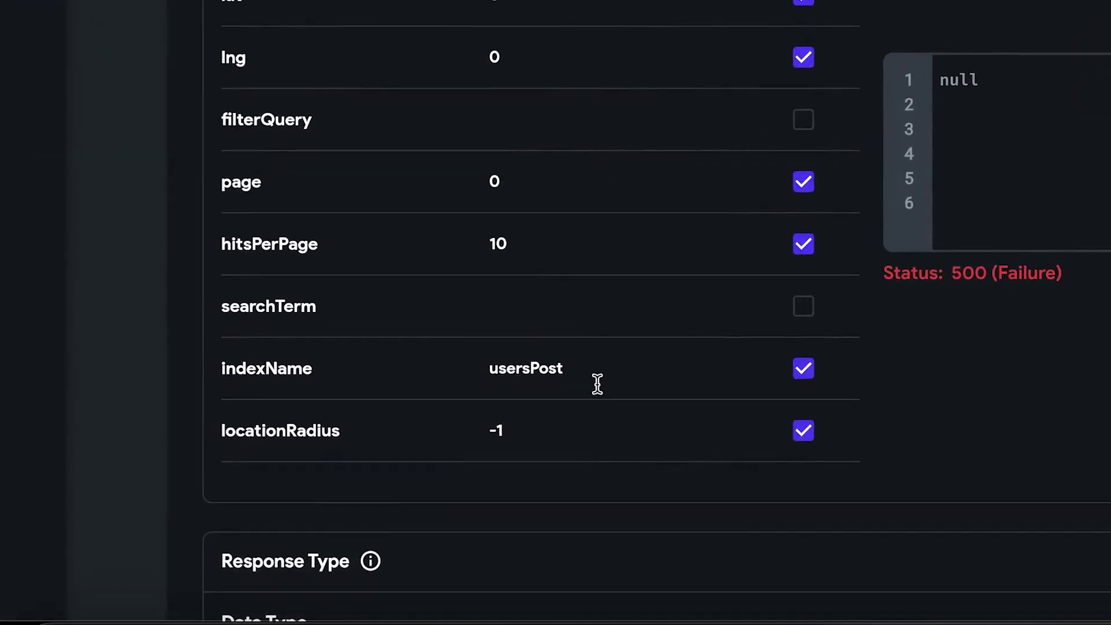
# - Correct the indexName test value to userPosts and run the API call test again
pyautogui.click(509, 487)
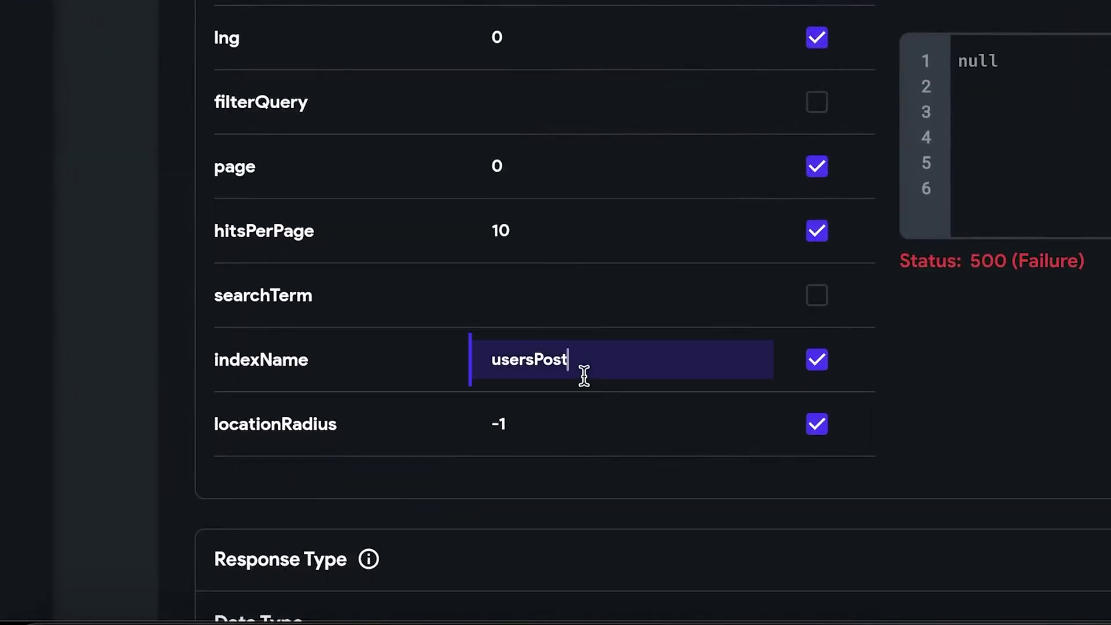
pyautogui.write('user')
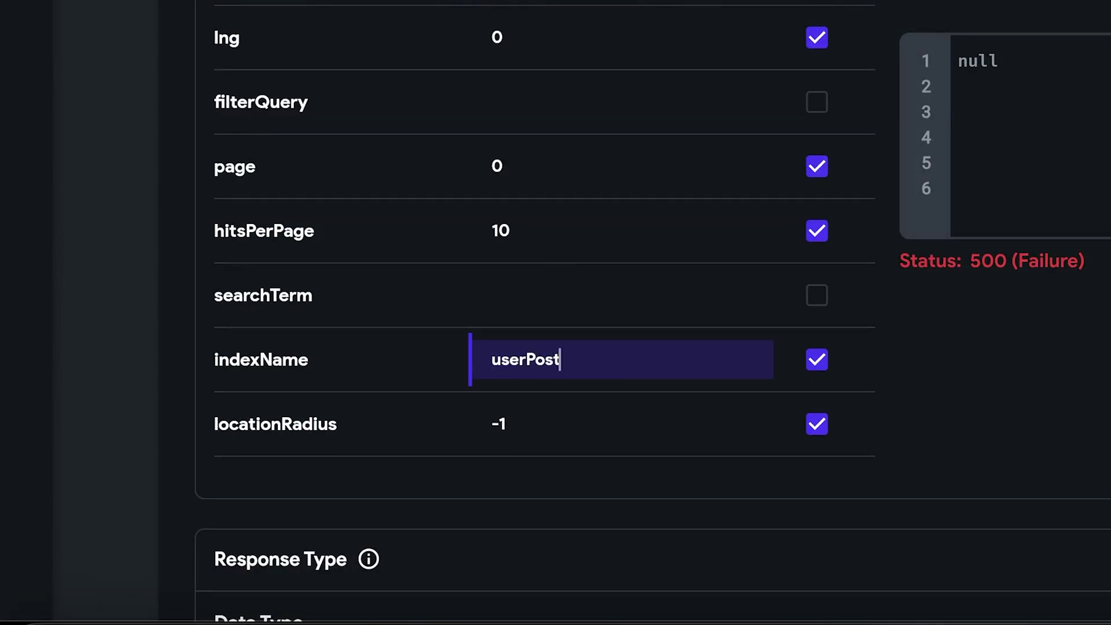
pyautogui.click(992, 163)
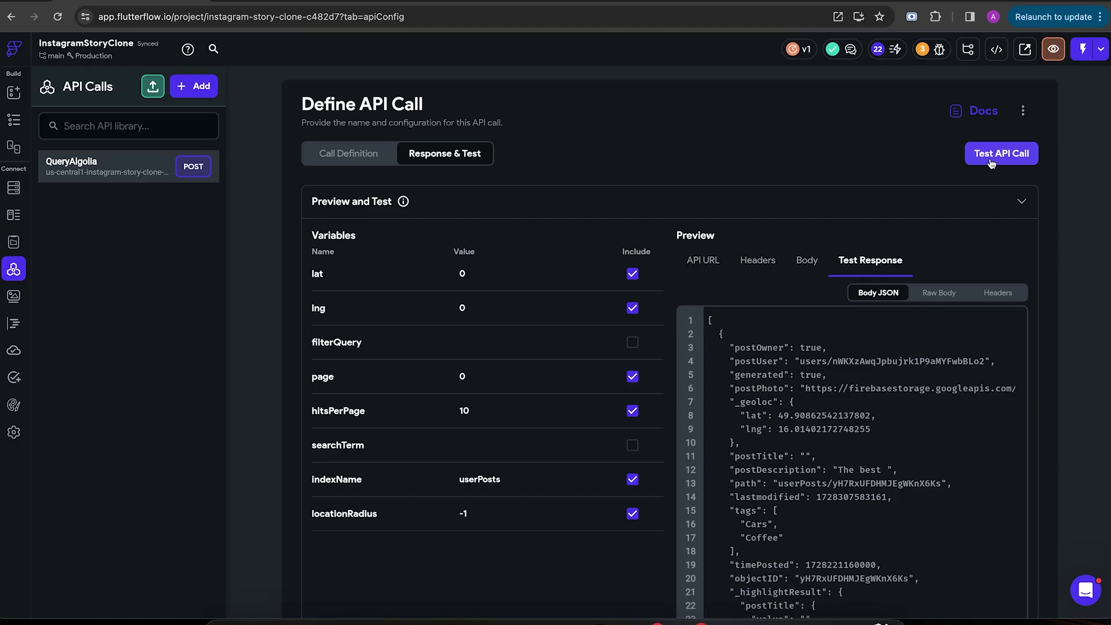
# - Add the recommended JSON path $[:].objectID from the test response, name it objectId and save the API call
pyautogui.scroll(-10, 882, 441)
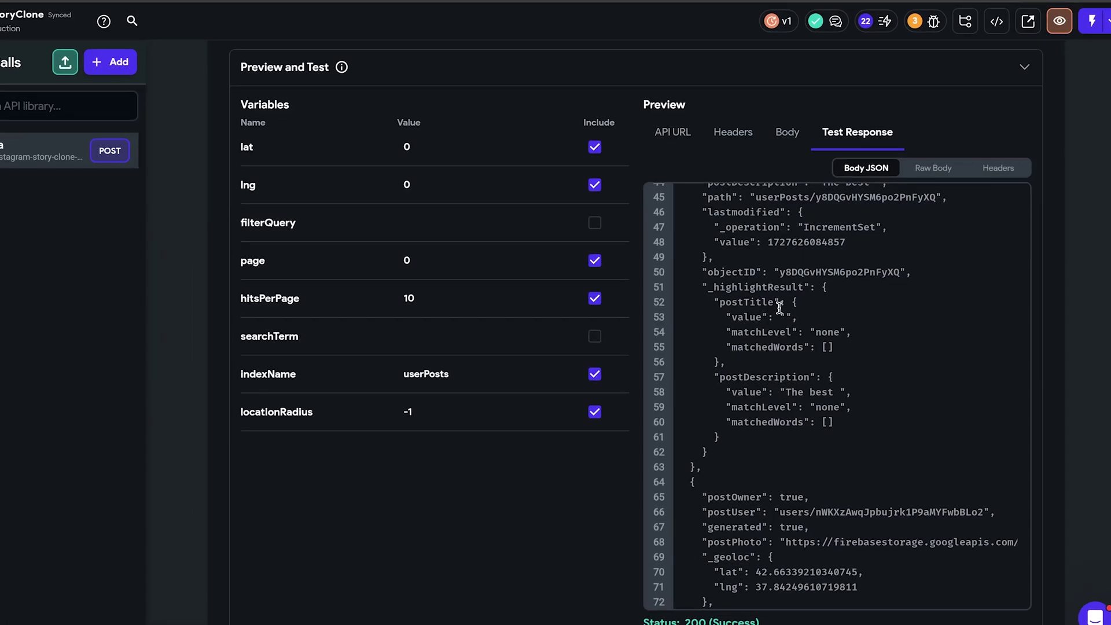
pyautogui.doubleClick(756, 274)
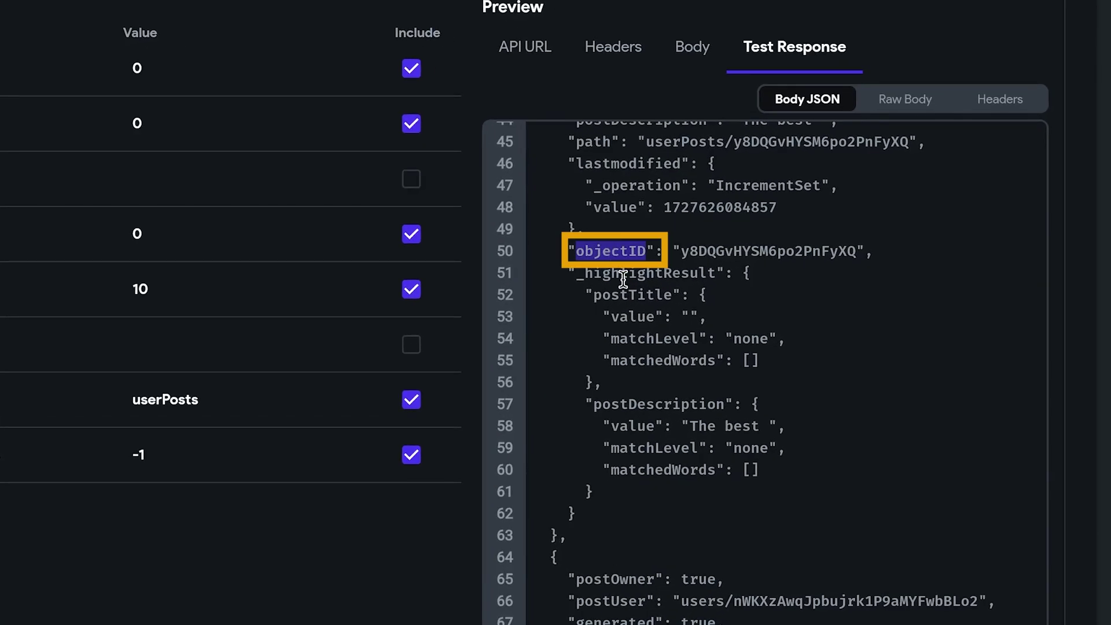
pyautogui.scroll(-4, 410, 436)
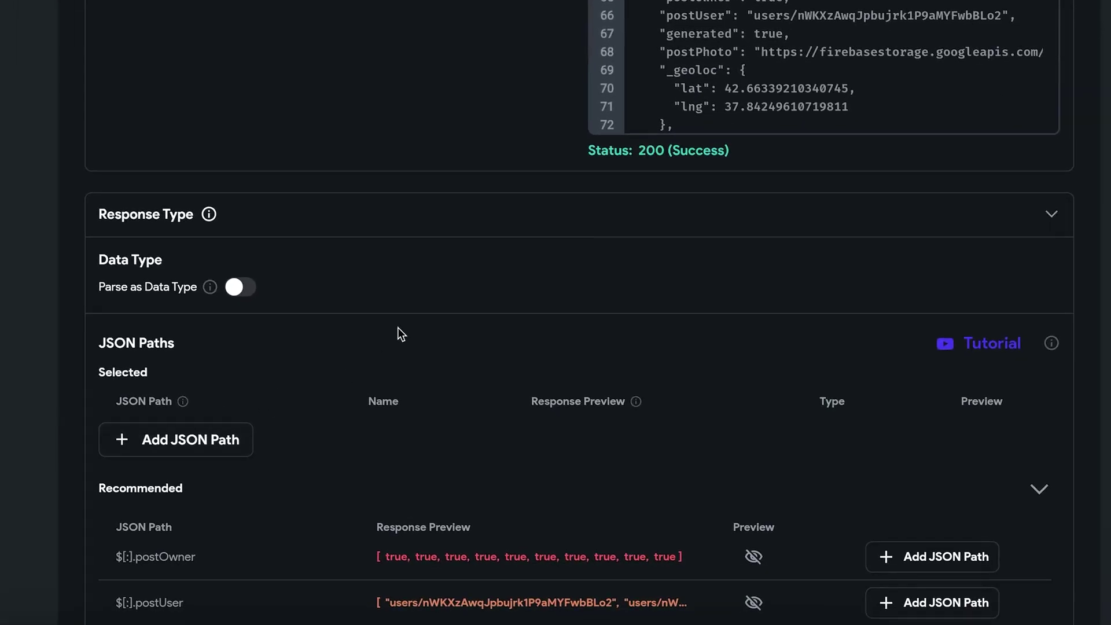
pyautogui.scroll(-6, 550, 488)
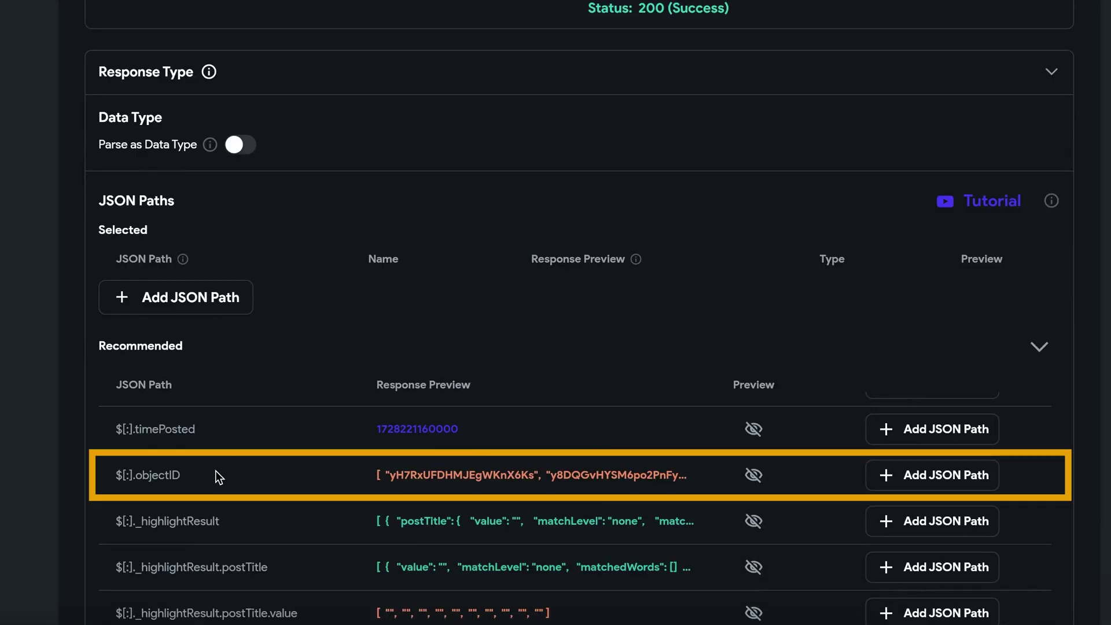
pyautogui.click(949, 474)
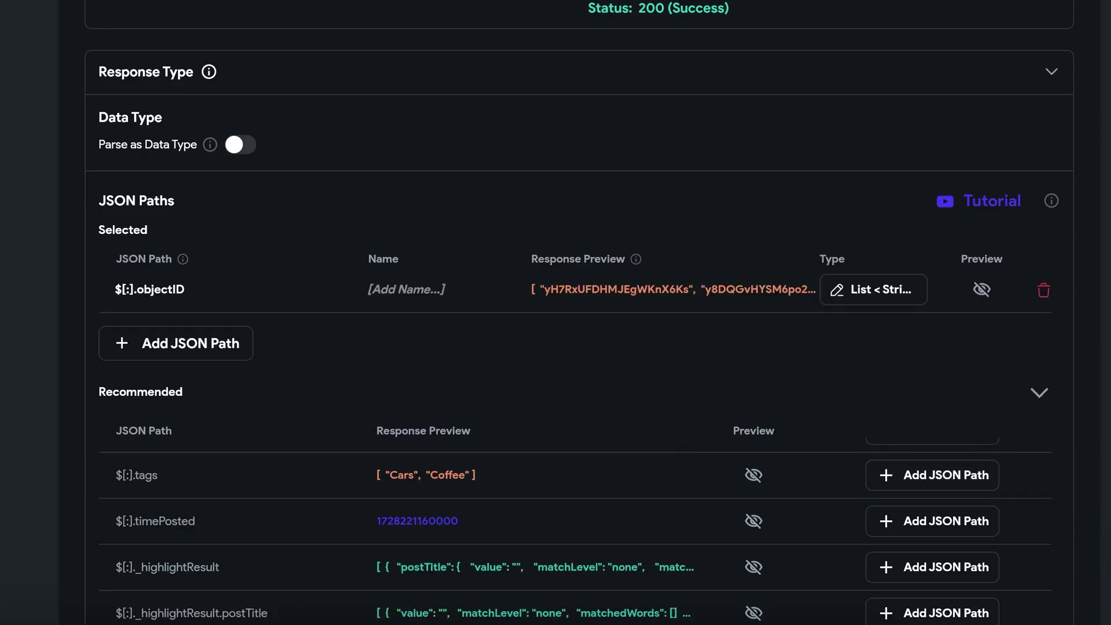
pyautogui.click(406, 289)
pyautogui.write('ob')
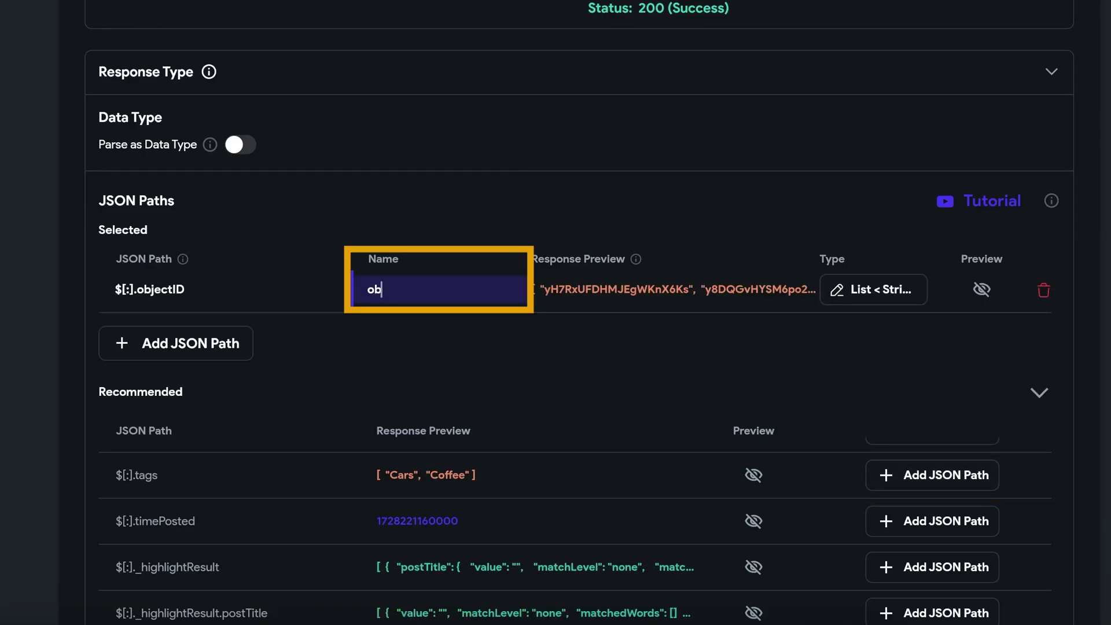
pyautogui.write('jectId')
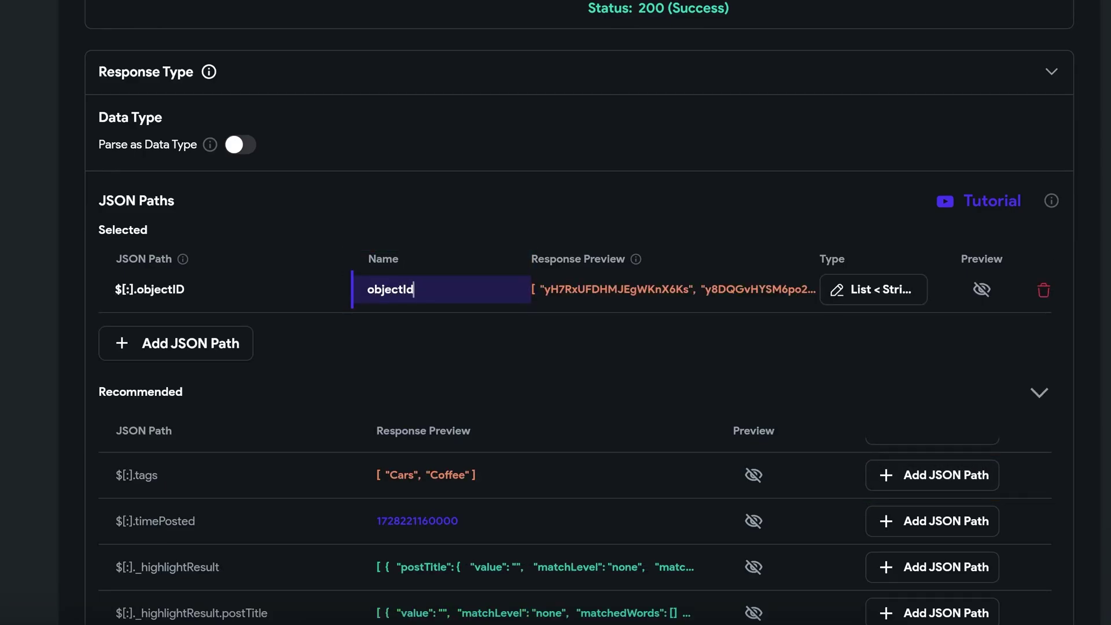
pyautogui.scroll(-9, 1096, 195)
pyautogui.click(1018, 573)
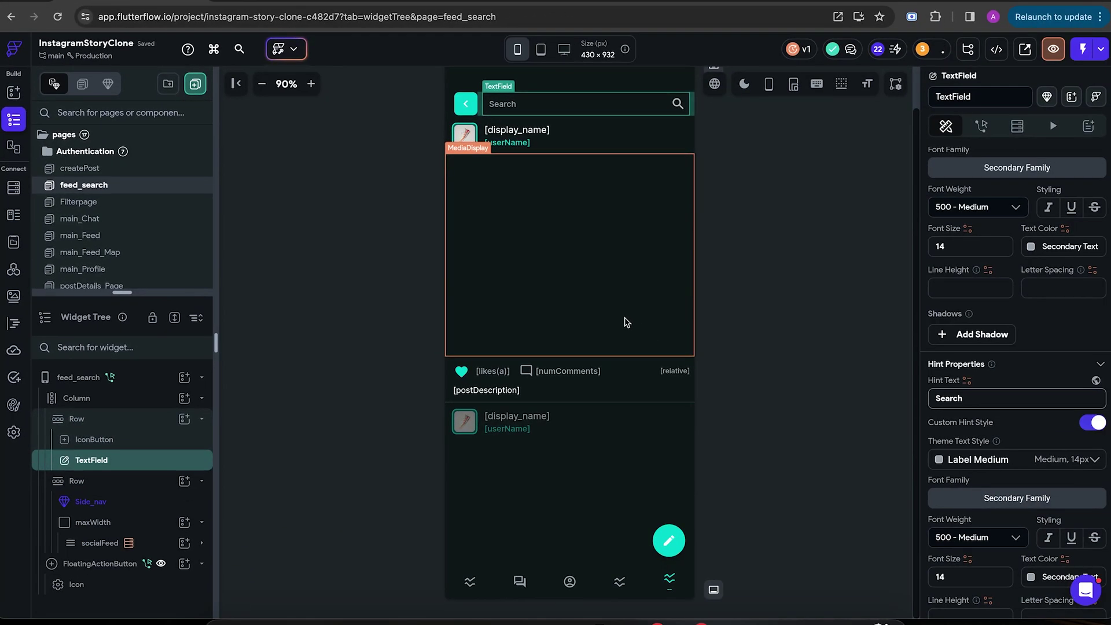
# - Remove the existing userPosts collection query from the socialFeed ListView on the feed_search page
pyautogui.click(620, 452)
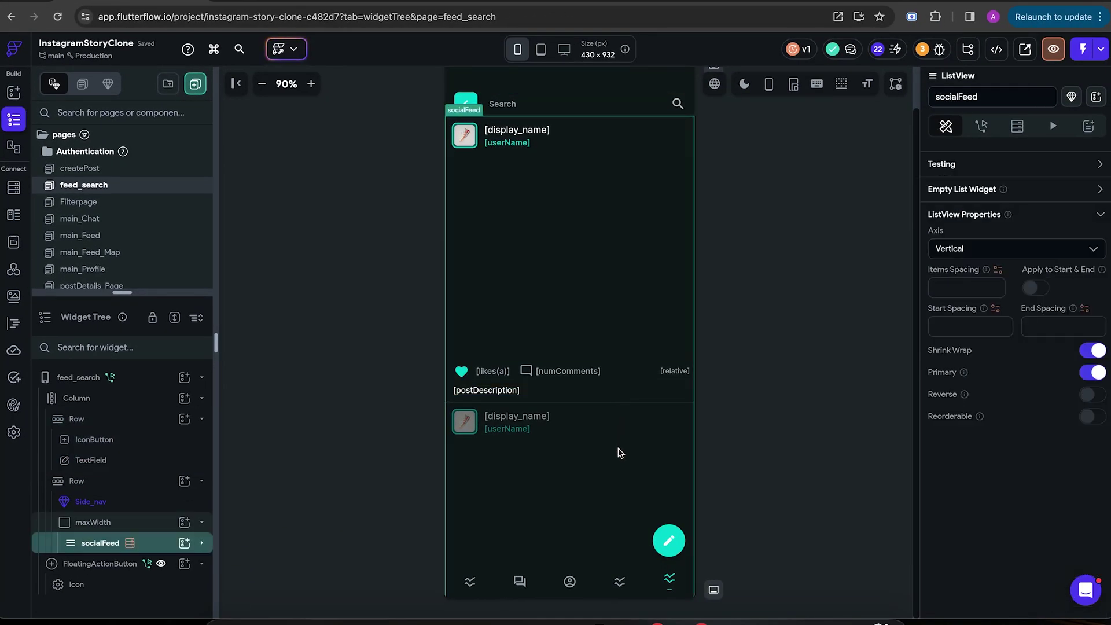
pyautogui.click(1018, 125)
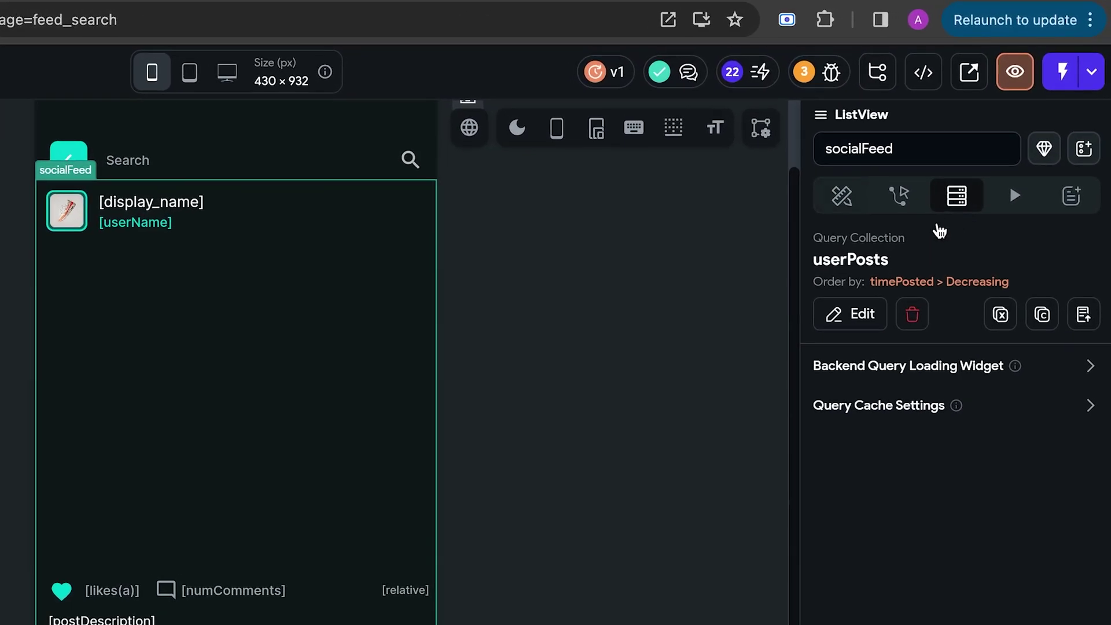
pyautogui.click(990, 199)
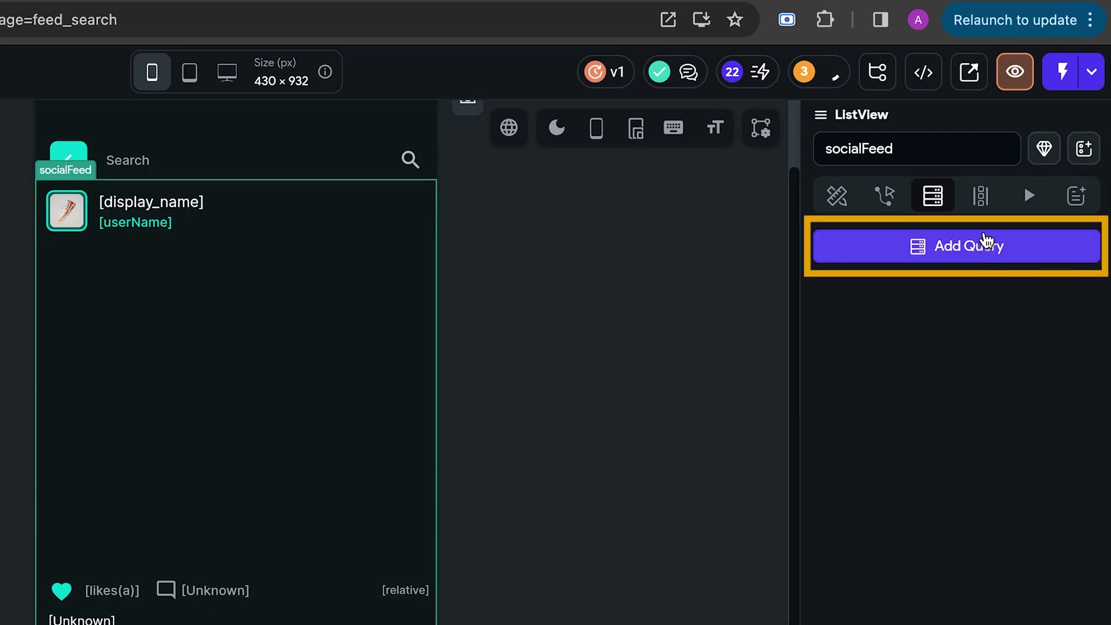
# - Add a backend query of type API Call to the socialFeed ListView, using QueryAlgolia
pyautogui.click(982, 242)
pyautogui.click(686, 246)
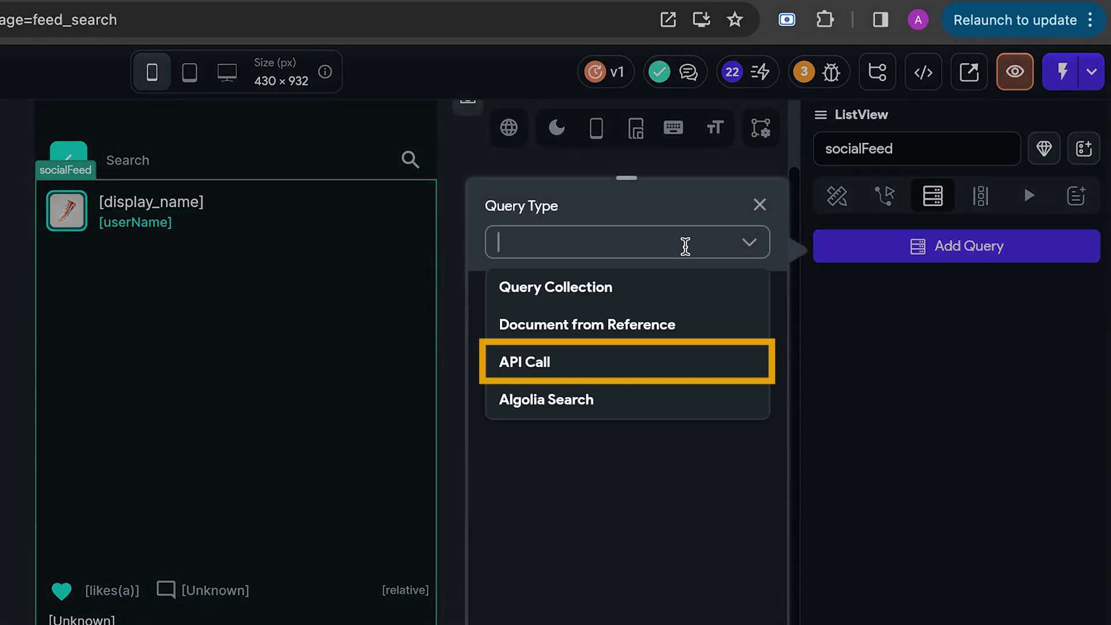
pyautogui.click(514, 366)
pyautogui.click(563, 336)
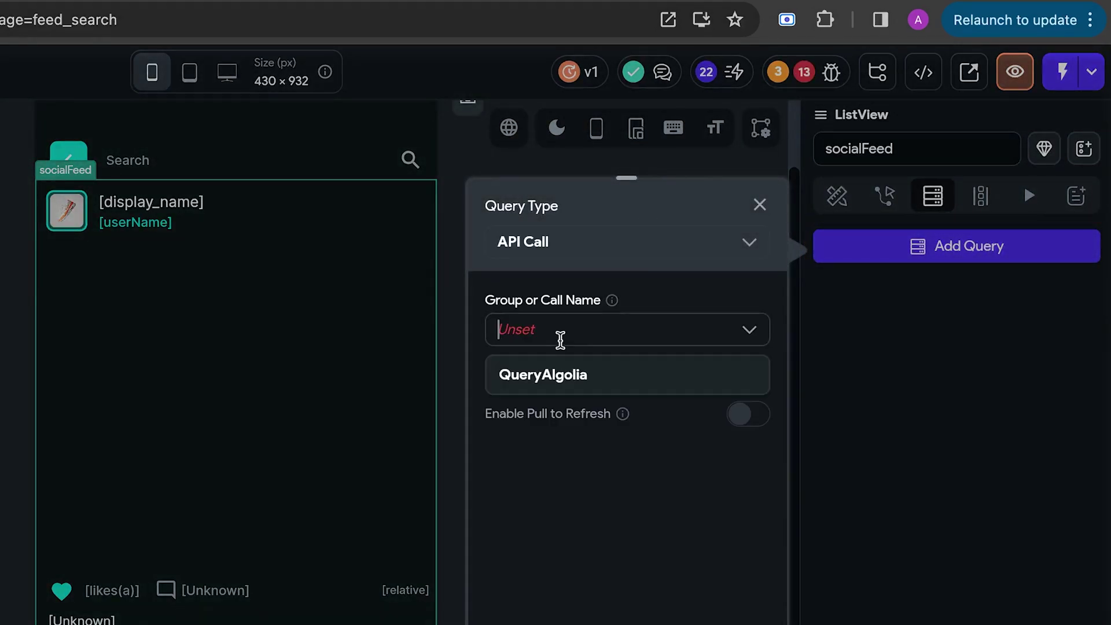
pyautogui.click(564, 370)
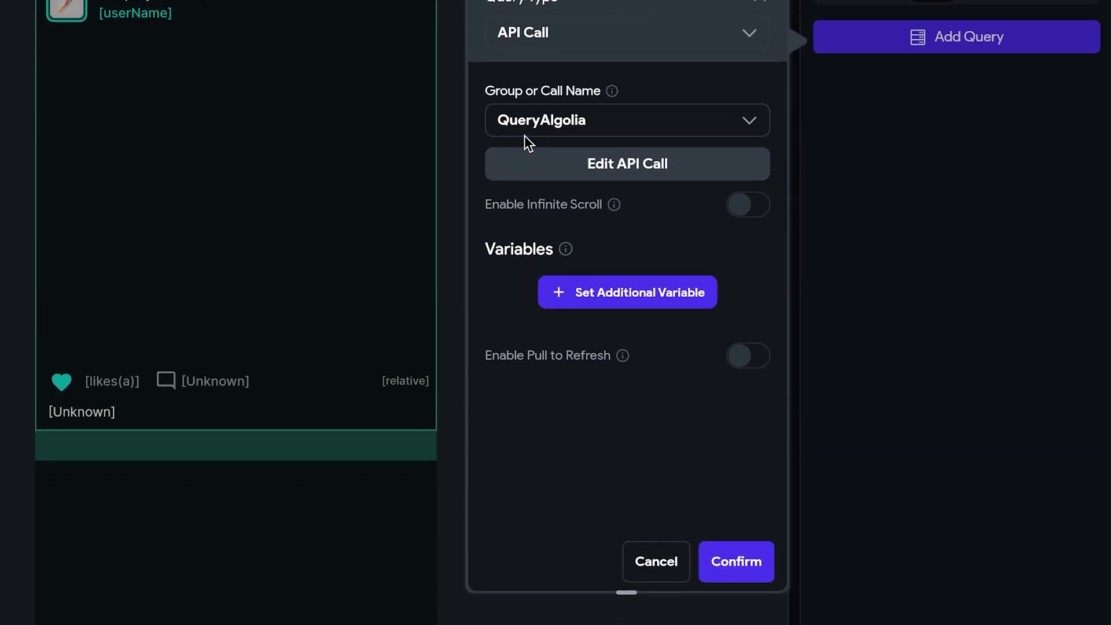
# - Set the query's lat and lng variables, each with the value 0
pyautogui.click(580, 401)
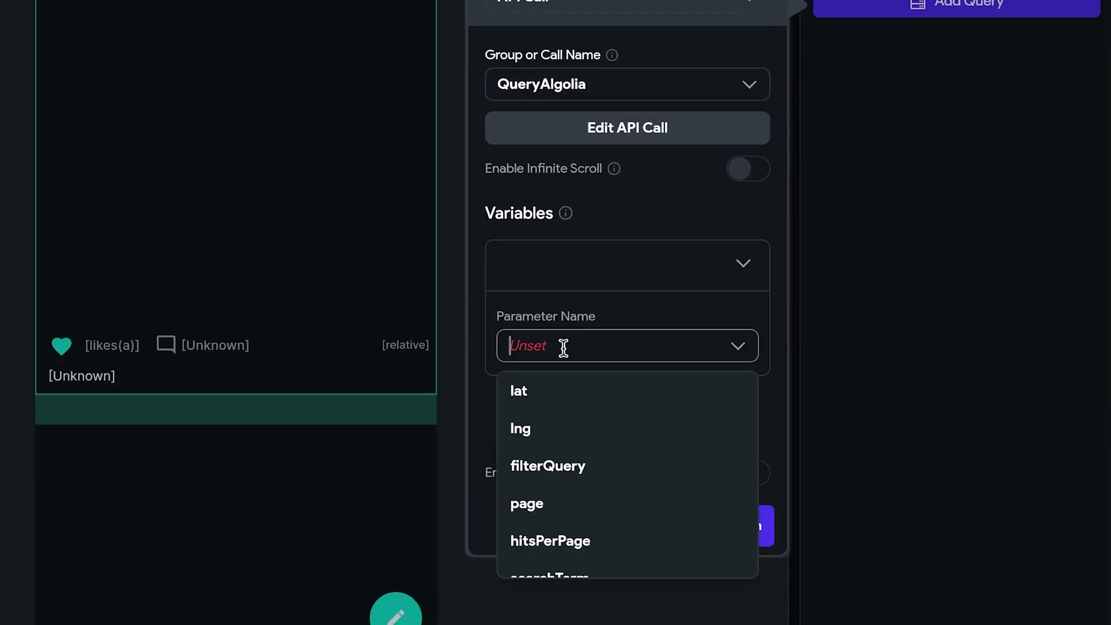
pyautogui.click(536, 381)
pyautogui.click(560, 480)
pyautogui.click(537, 476)
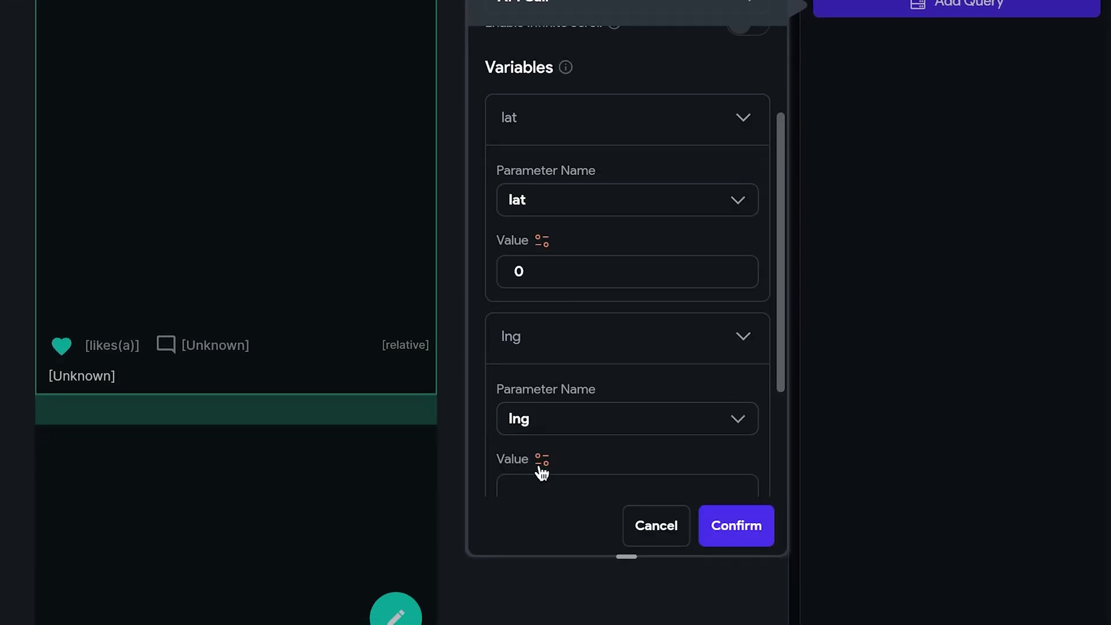
pyautogui.click(542, 485)
pyautogui.write('0')
# - Add the page variable with value 0 to the QueryAlgolia query
pyautogui.scroll(-3, 595, 379)
pyautogui.click(595, 379)
pyautogui.scroll(-2, 595, 377)
pyautogui.click(595, 376)
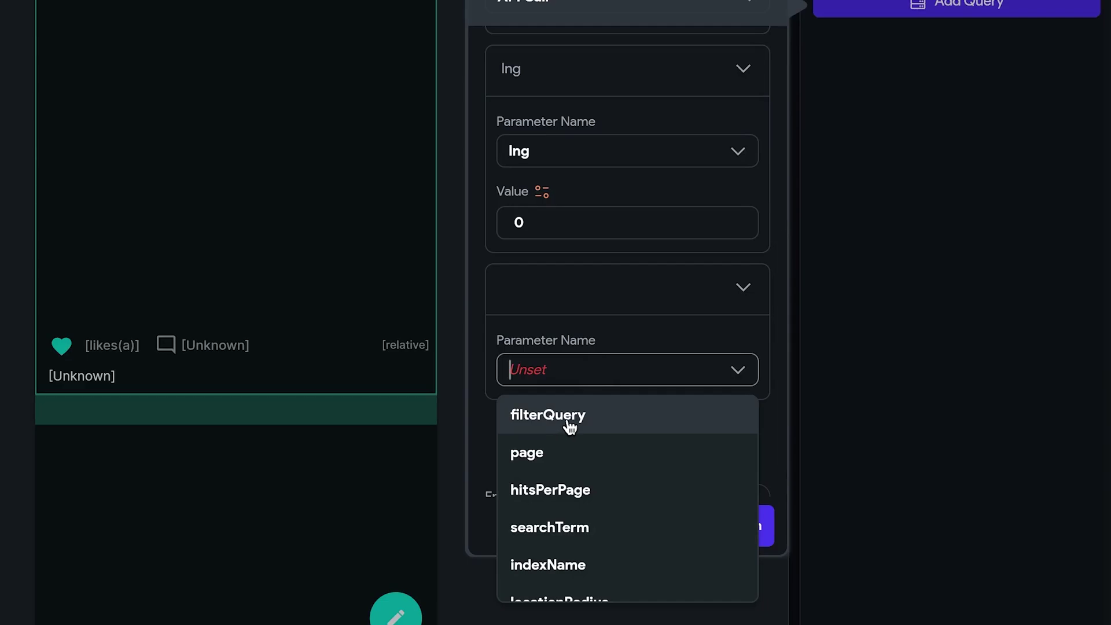
pyautogui.click(560, 453)
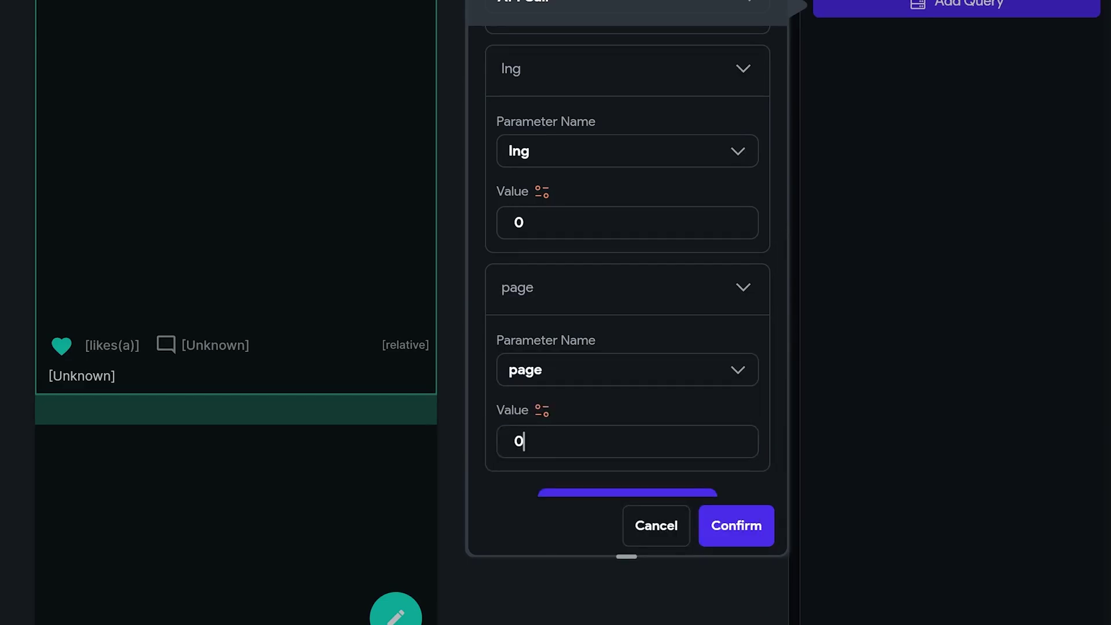
# - Add the searchTerm variable and bind its value to the TextField (Search) widget state
pyautogui.scroll(-3, 566, 388)
pyautogui.click(573, 388)
pyautogui.scroll(-2, 573, 399)
pyautogui.click(573, 402)
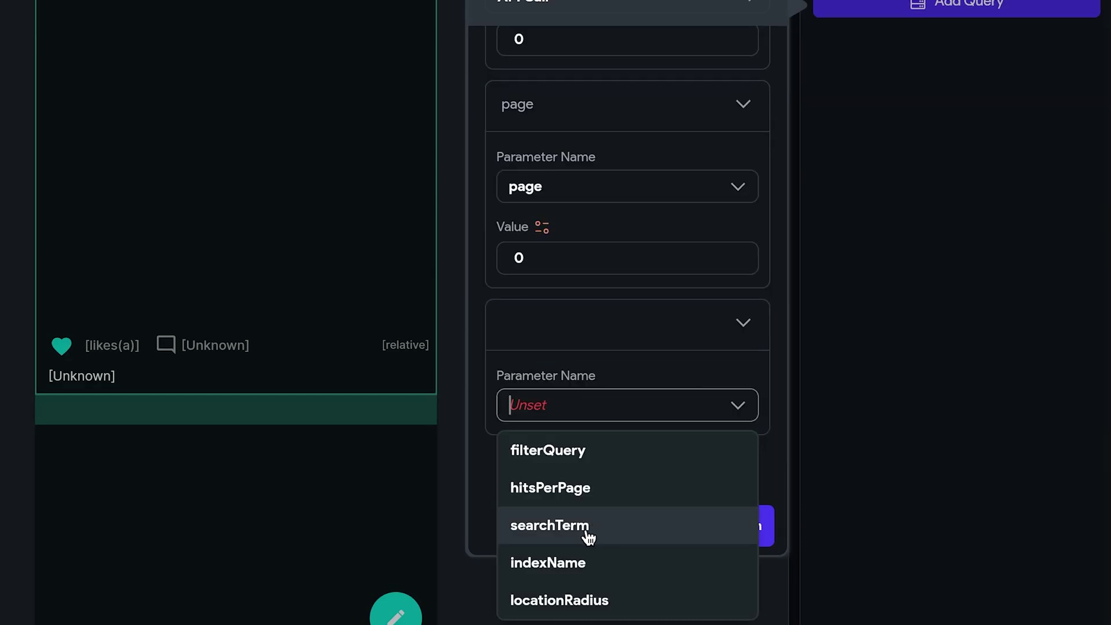
pyautogui.click(584, 527)
pyautogui.click(544, 448)
pyautogui.write('textf')
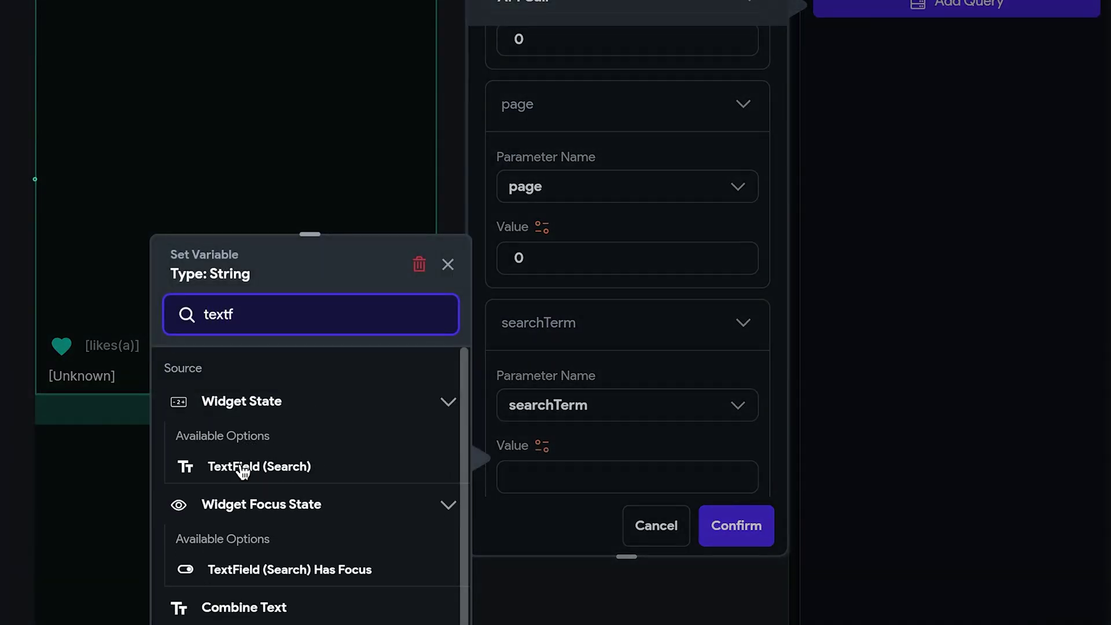
pyautogui.click(243, 467)
# - Add the hitsPerPage variable with value 10 and the locationRadius variable with value -1
pyautogui.scroll(-2, 635, 389)
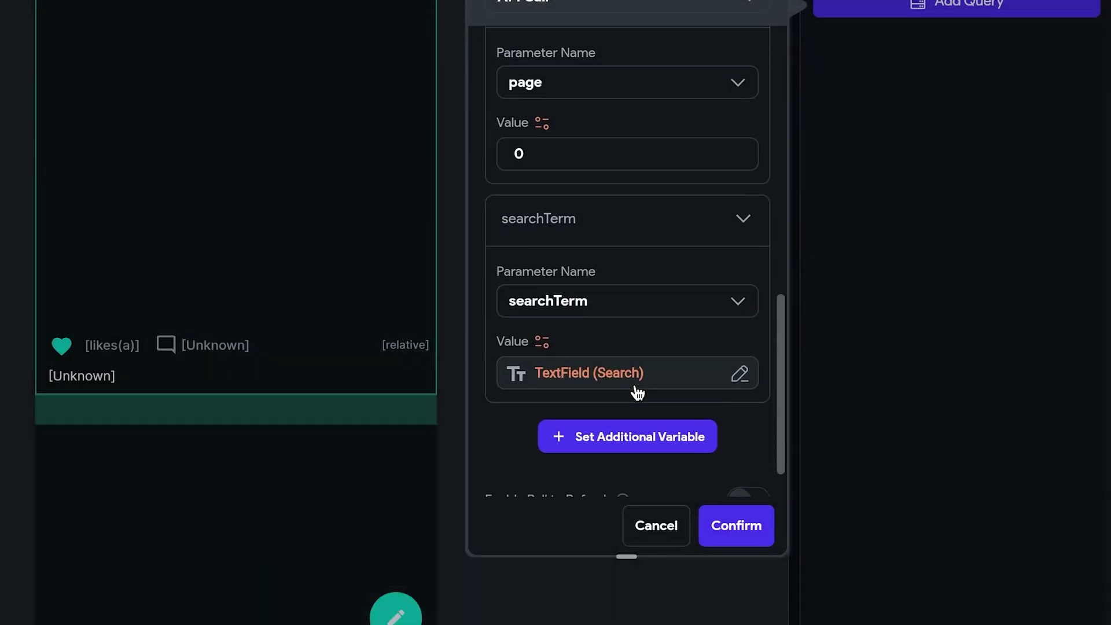
pyautogui.click(623, 433)
pyautogui.scroll(-1, 549, 428)
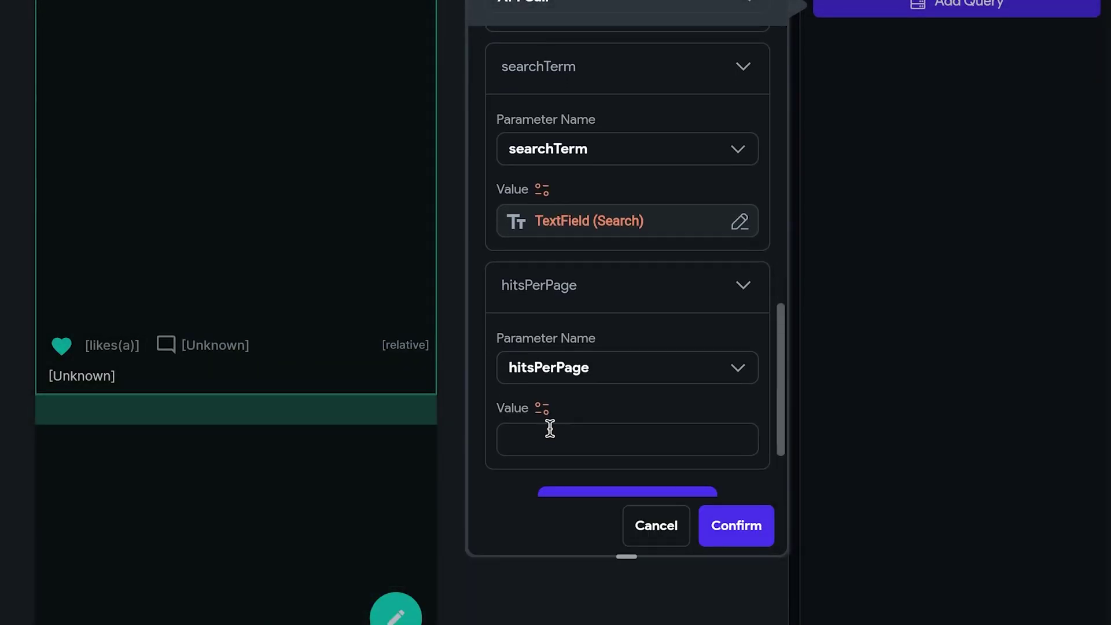
pyautogui.scroll(-1, 591, 362)
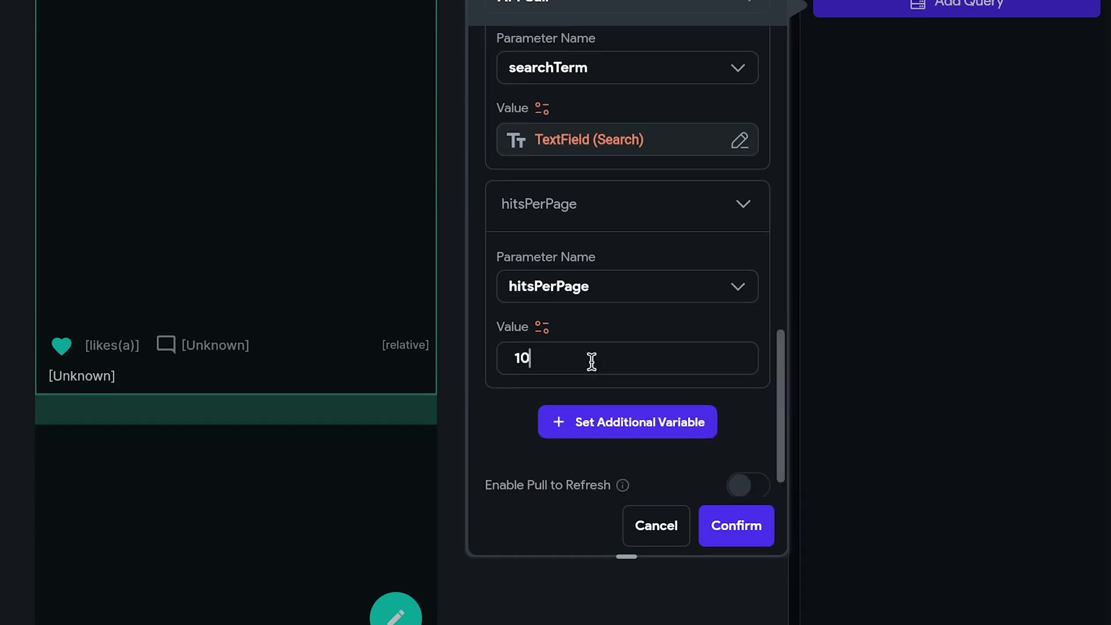
pyautogui.click(588, 437)
pyautogui.click(578, 486)
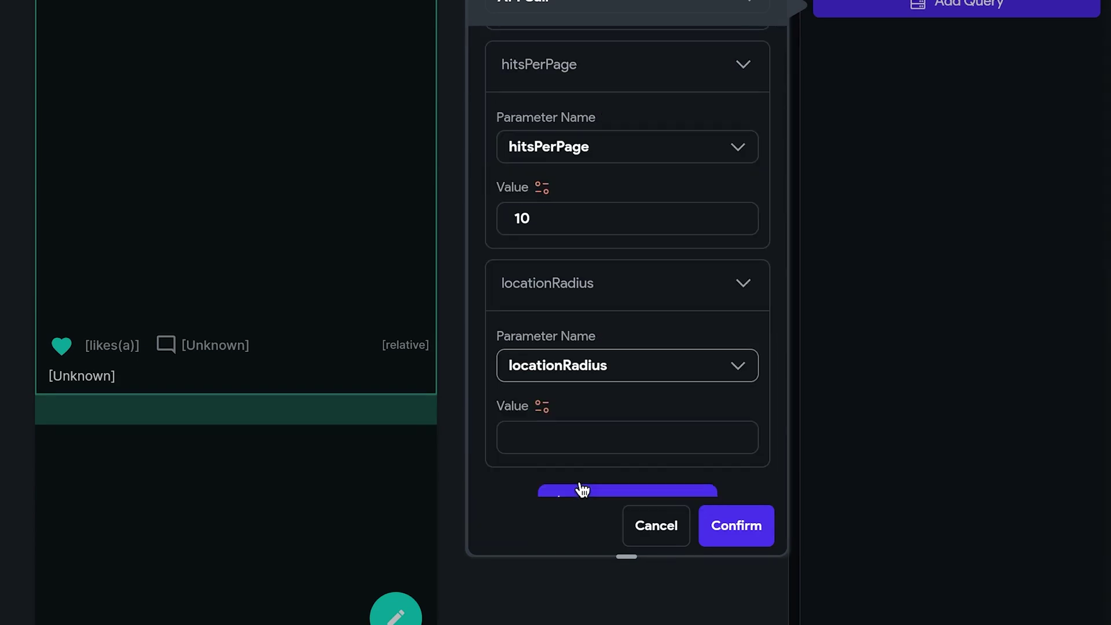
pyautogui.click(543, 435)
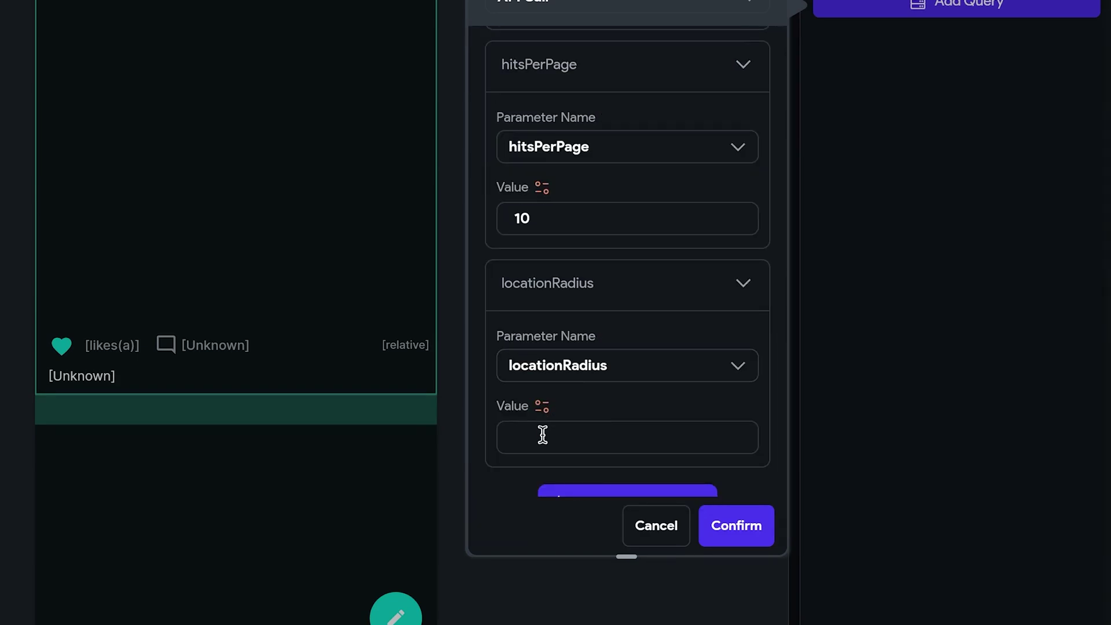
# - Add the indexName variable with value userPosts, and confirm the query with pull to refresh enabled
pyautogui.scroll(-2, 572, 339)
pyautogui.click(561, 377)
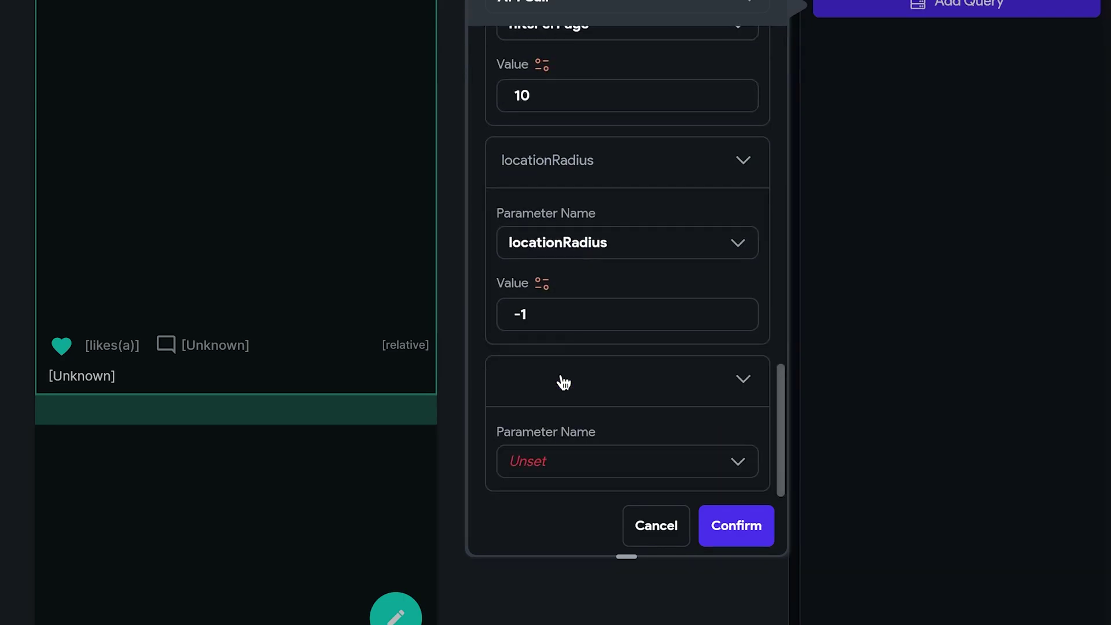
pyautogui.scroll(-2, 560, 376)
pyautogui.click(568, 354)
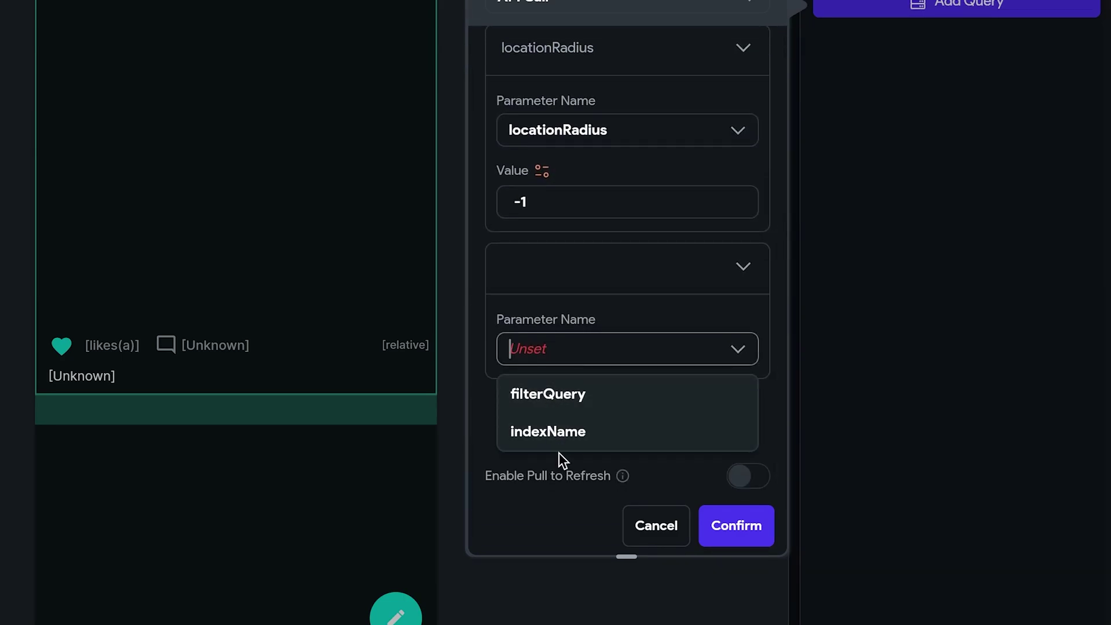
pyautogui.click(566, 437)
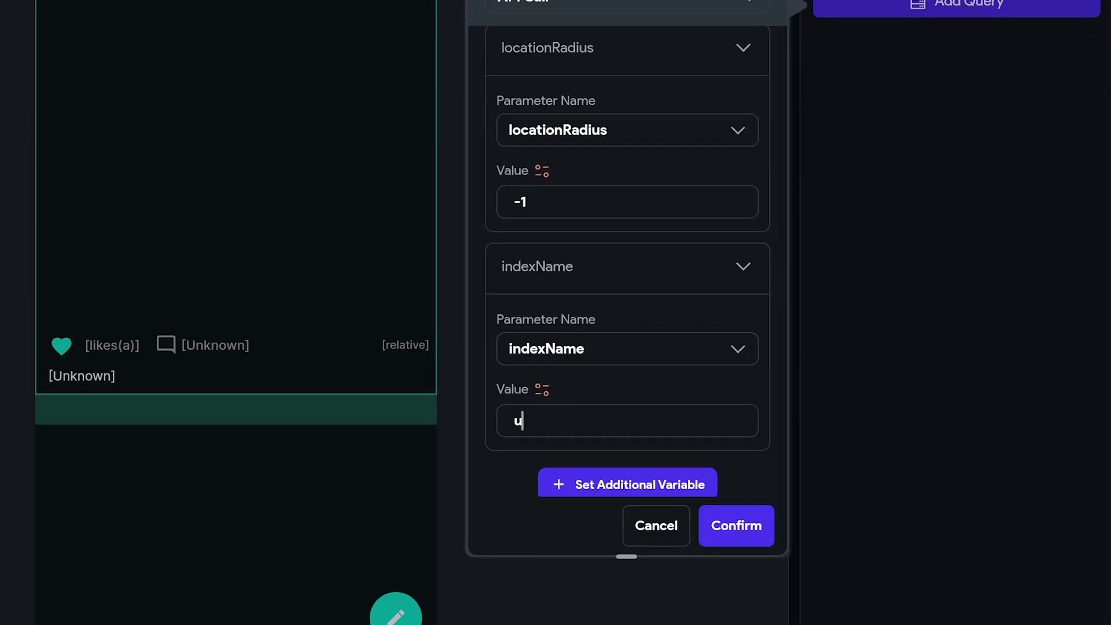
pyautogui.write('userPosts')
pyautogui.scroll(-2, 754, 455)
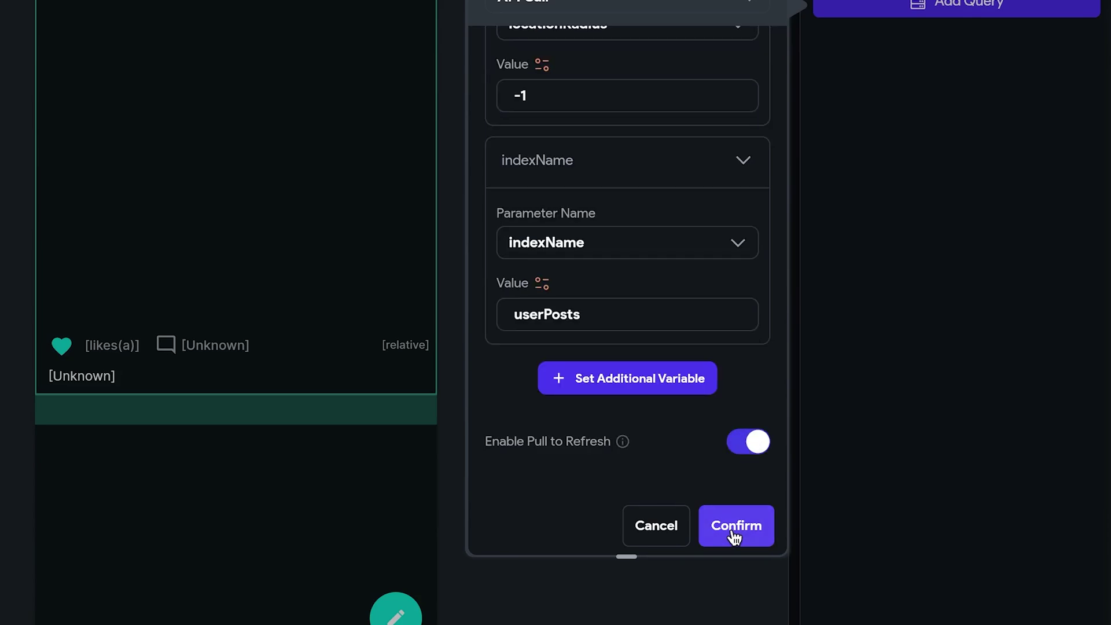
pyautogui.click(735, 537)
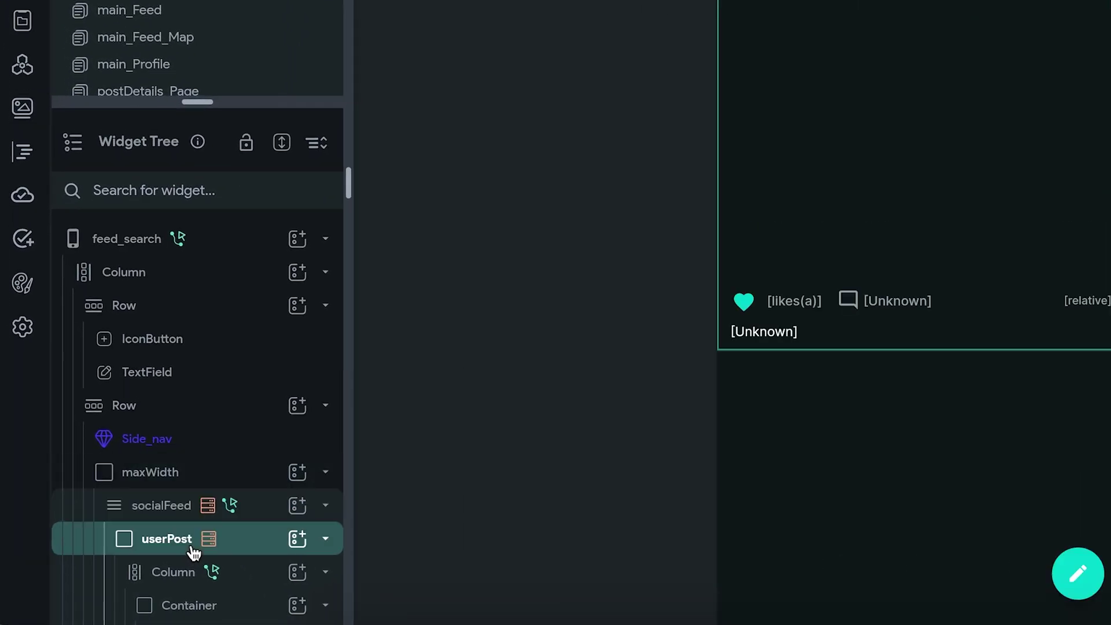
# - Wrap the userPost widget inside the socialFeed ListView in a new Container
pyautogui.rightClick(124, 567)
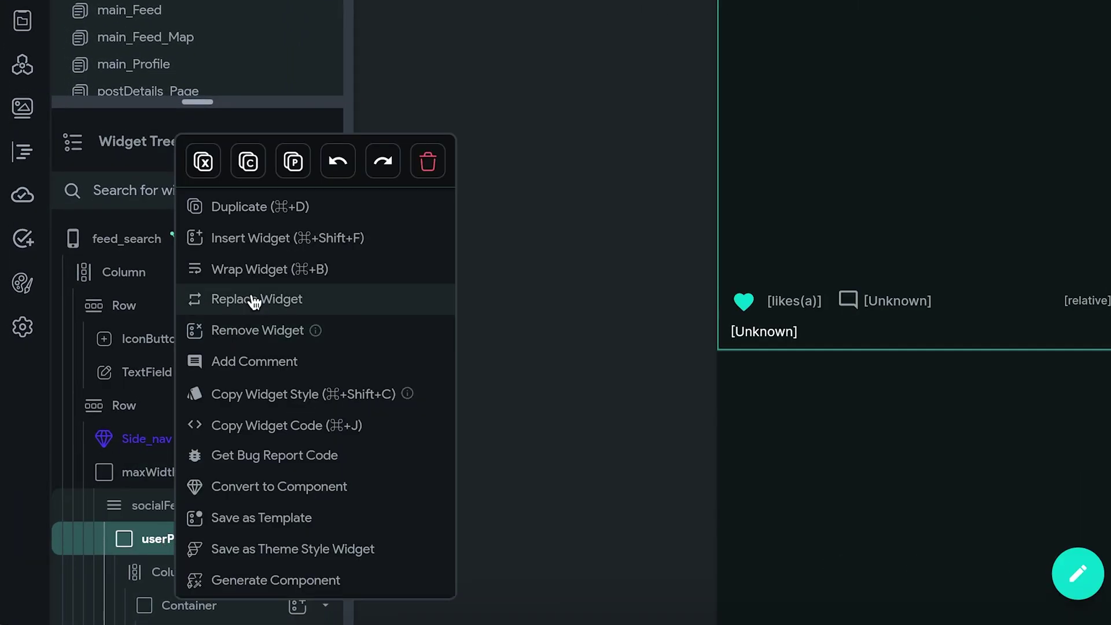
pyautogui.click(258, 269)
pyautogui.click(733, 2)
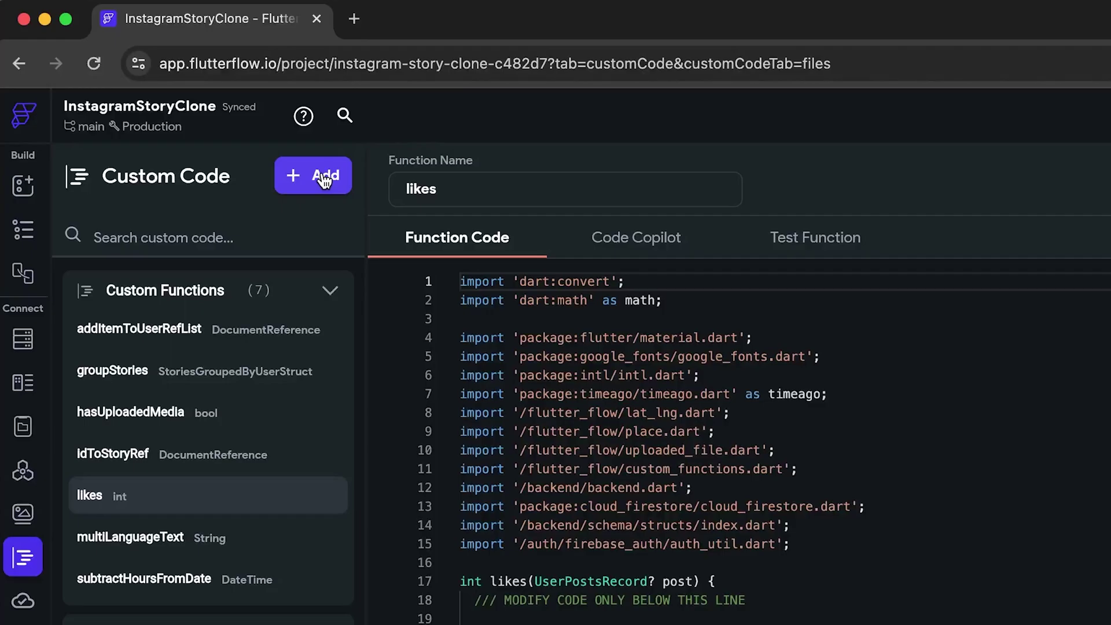
# - Create a new custom function named userPostIdToRef
pyautogui.click(324, 179)
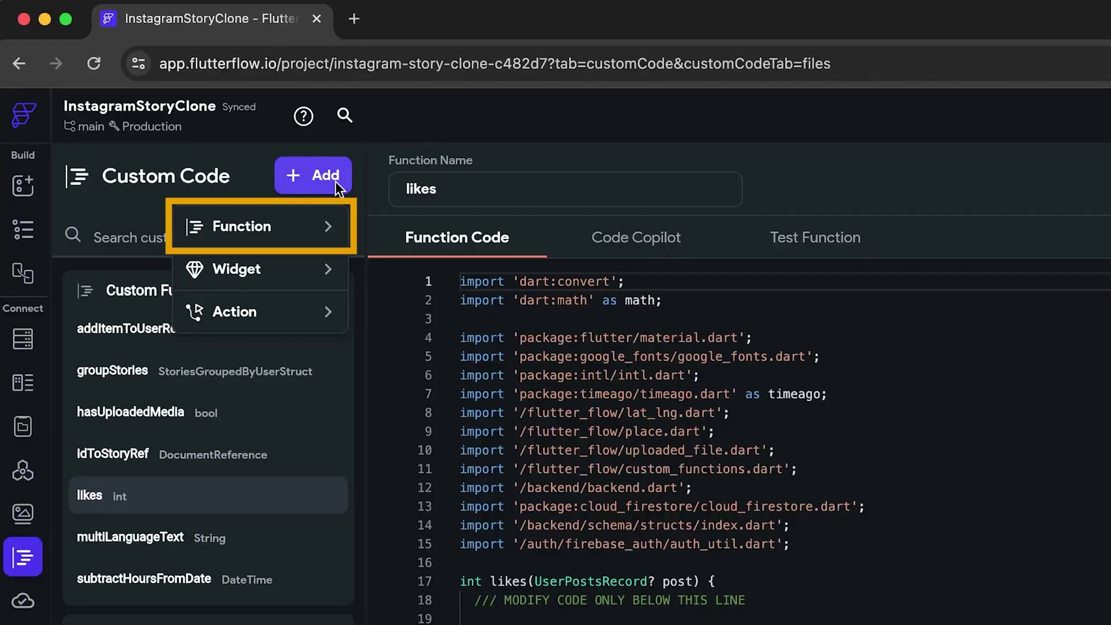
pyautogui.click(259, 228)
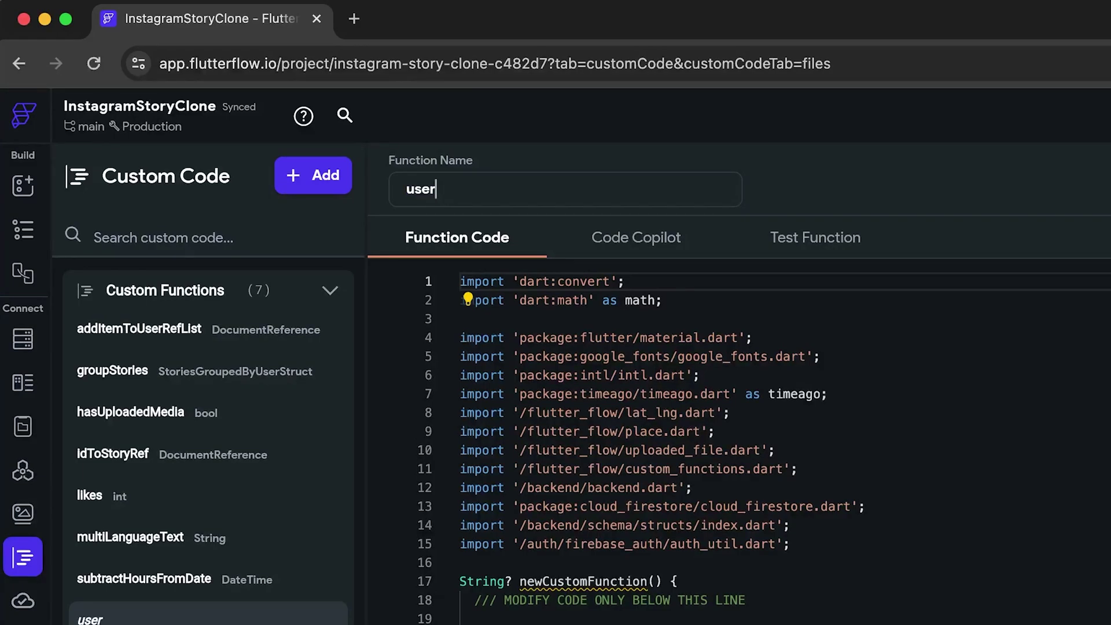
pyautogui.write('Ref')
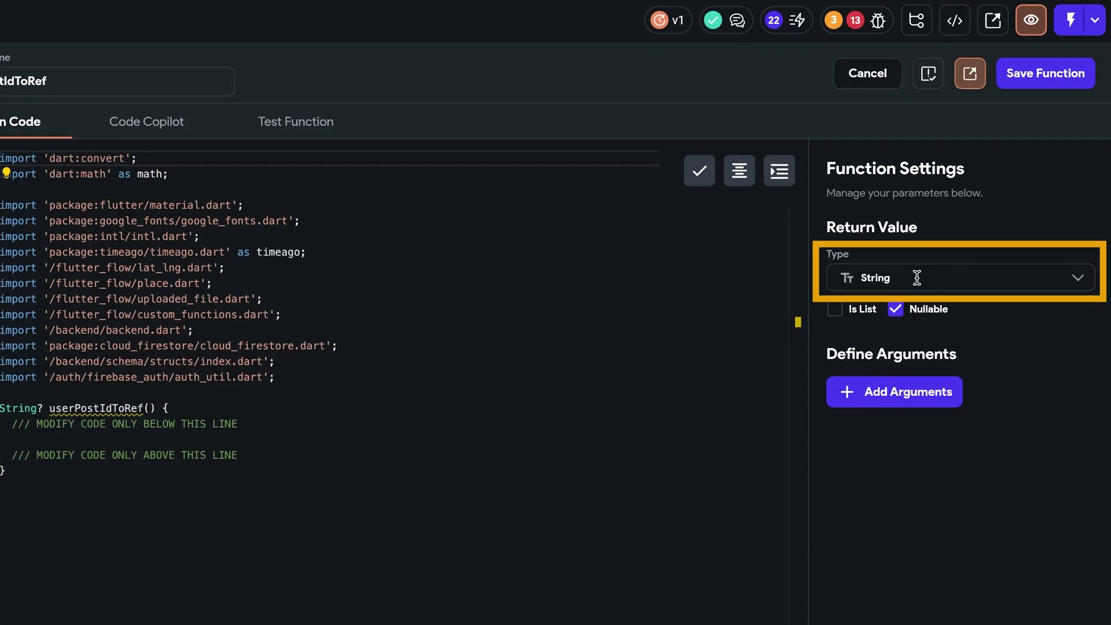
# - Set the function's return value to a non-nullable DocumentReference with document type userPosts
pyautogui.click(918, 277)
pyautogui.write('dcou')
pyautogui.click(966, 381)
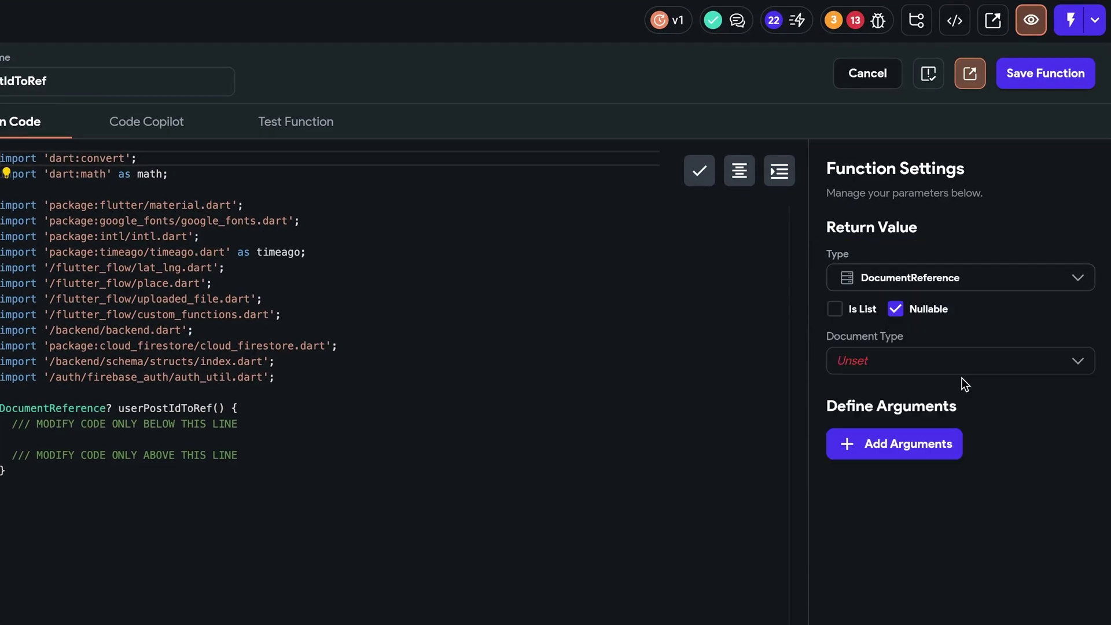
pyautogui.click(912, 359)
pyautogui.click(888, 398)
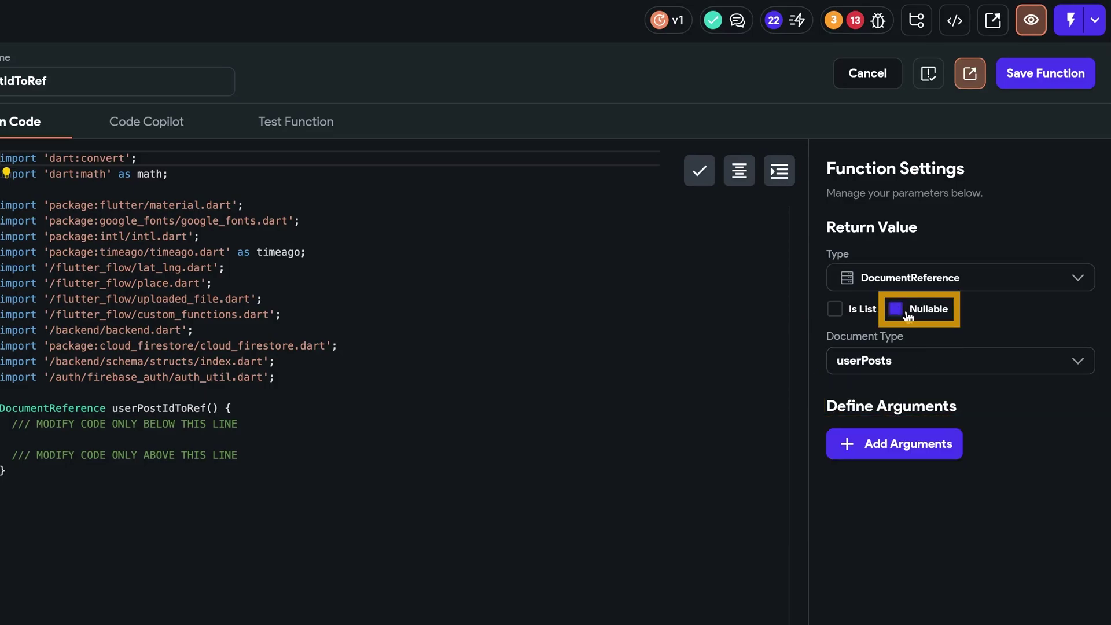
# - Define a non-nullable String argument named id for the function
pyautogui.click(895, 443)
pyautogui.write('id')
pyautogui.click(904, 440)
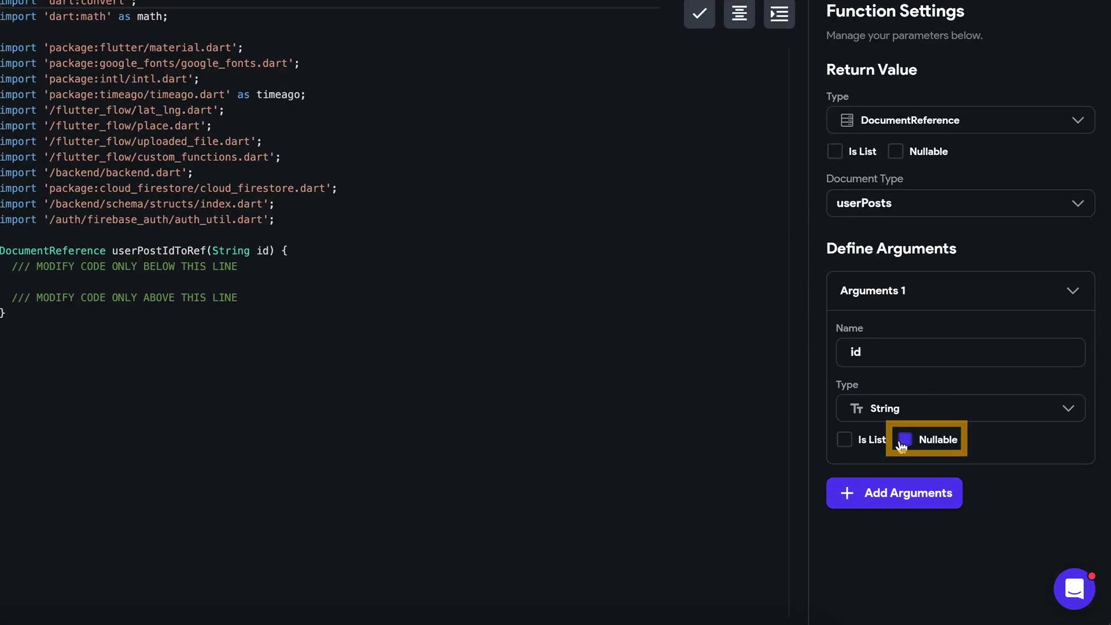
# - Write the function body as return FirebaseFirestore.instance.collection('userPosts').doc(id);
pyautogui.write('retur')
pyautogui.write("n FirebaseFirestore.instance.collection('user")
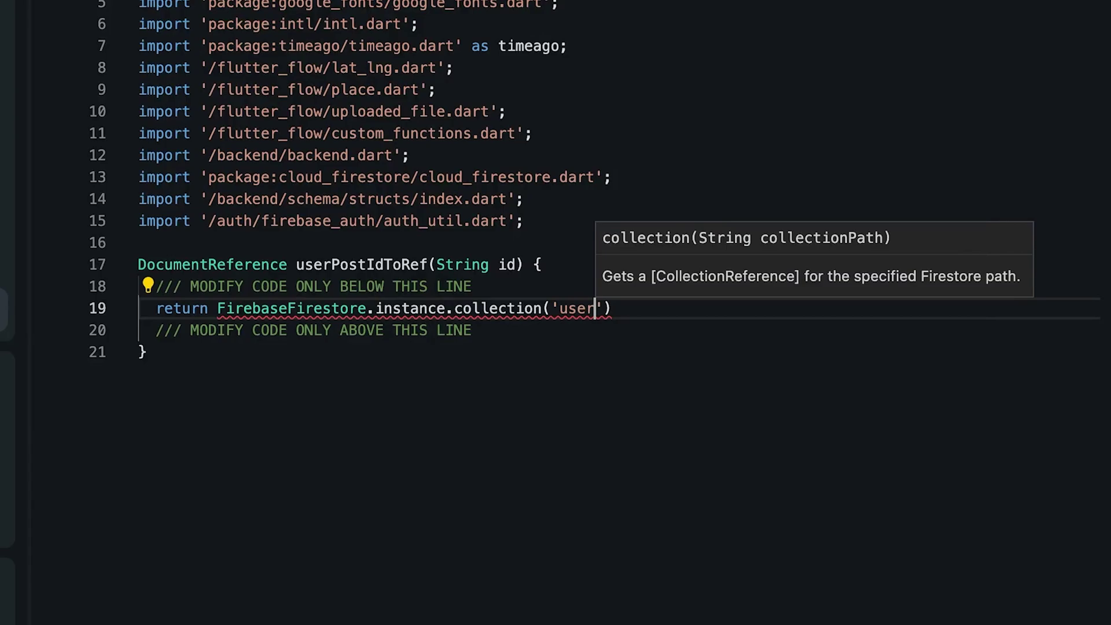
pyautogui.write("Posts').doc(id);")
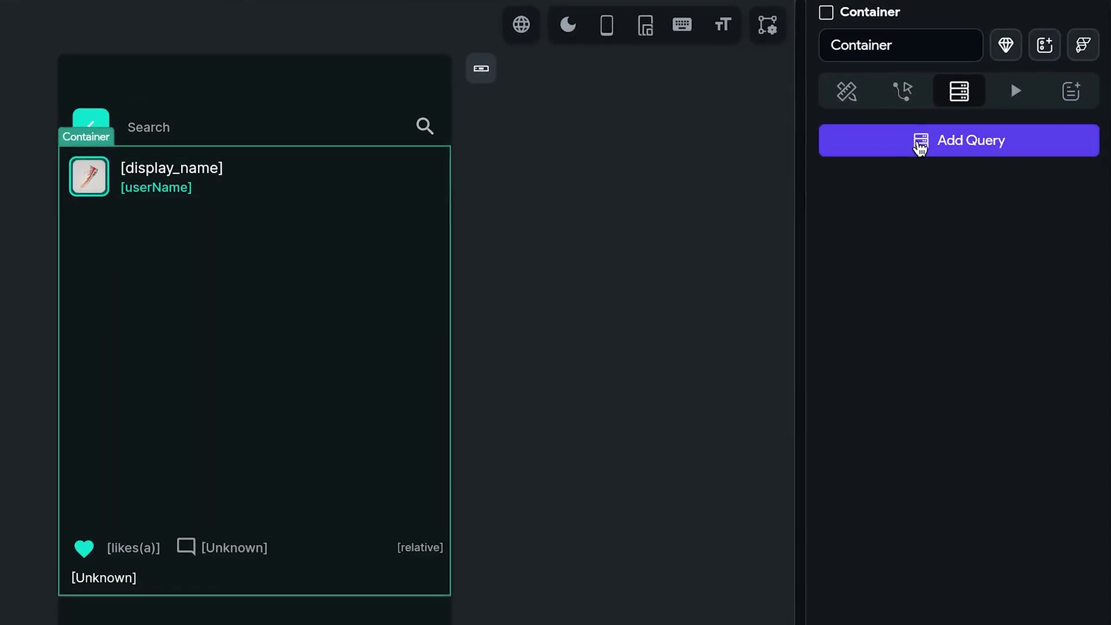
# - Add a Document from Reference backend query on the userPosts collection to the new Container
pyautogui.click(994, 157)
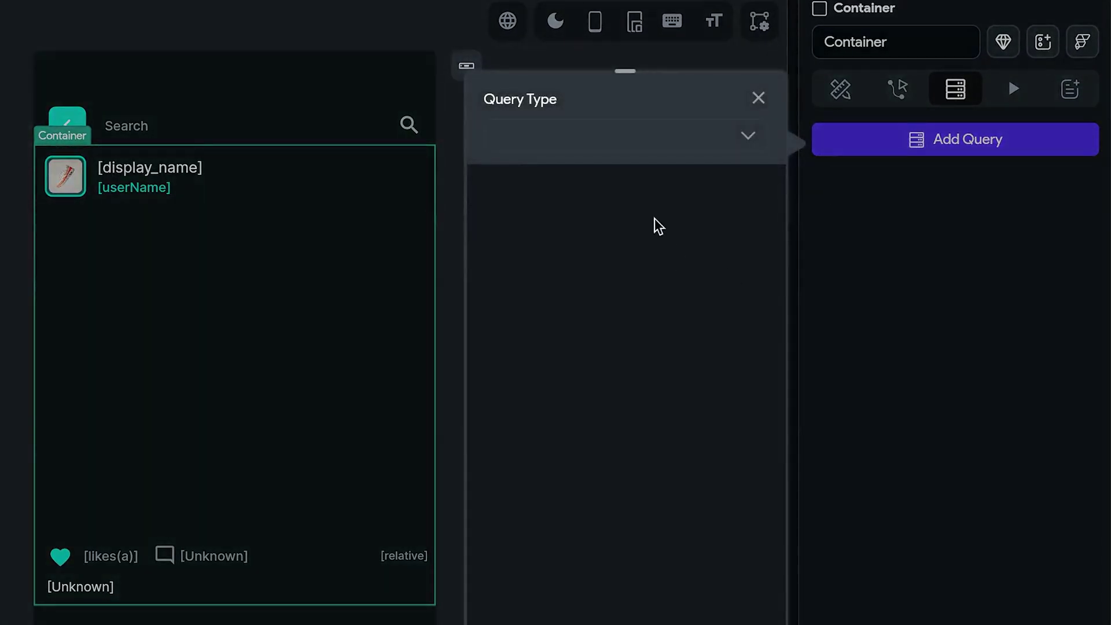
pyautogui.click(812, 158)
pyautogui.click(573, 231)
pyautogui.click(548, 250)
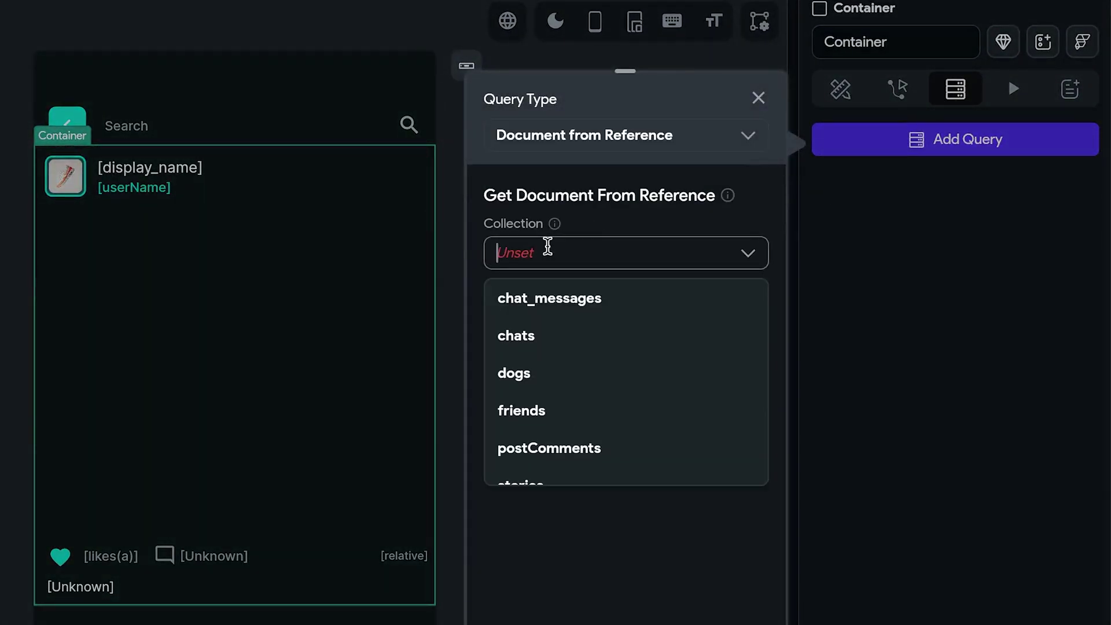
pyautogui.write('usepo')
pyautogui.press('Return')
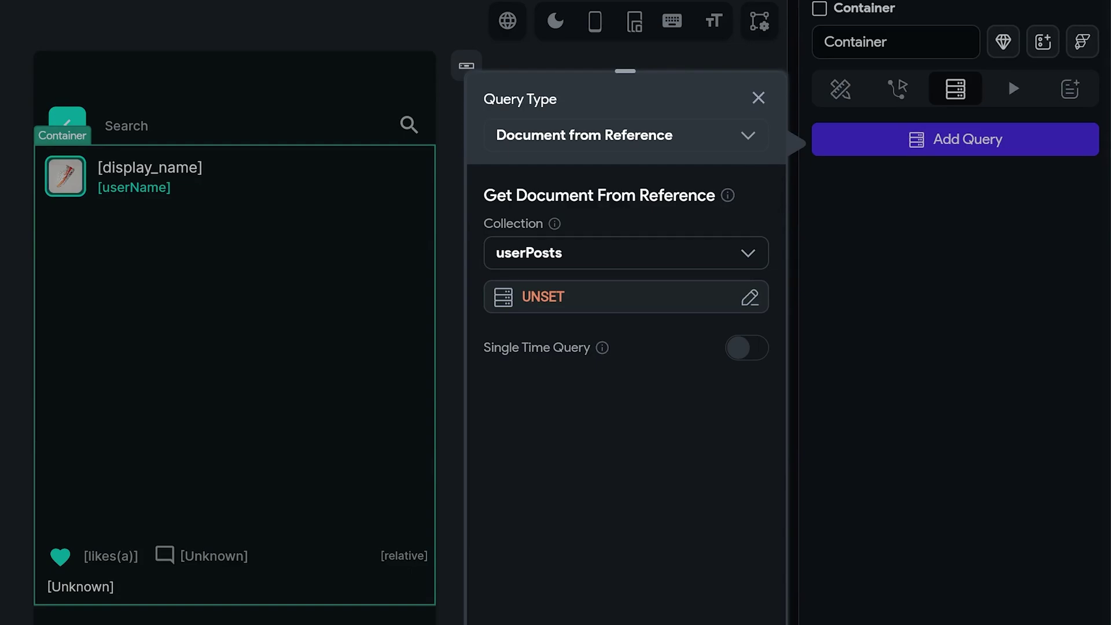
# - Use the custom function userPostIdToRef as the source of the query's document reference
pyautogui.click(529, 310)
pyautogui.write('userPostIdToRef')
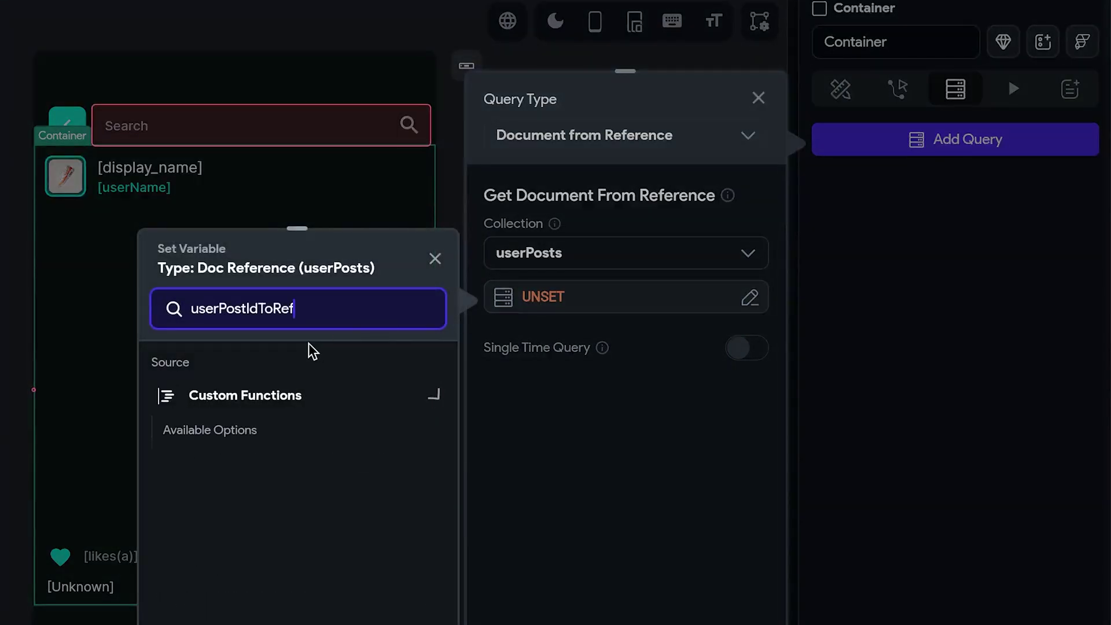
pyautogui.click(228, 472)
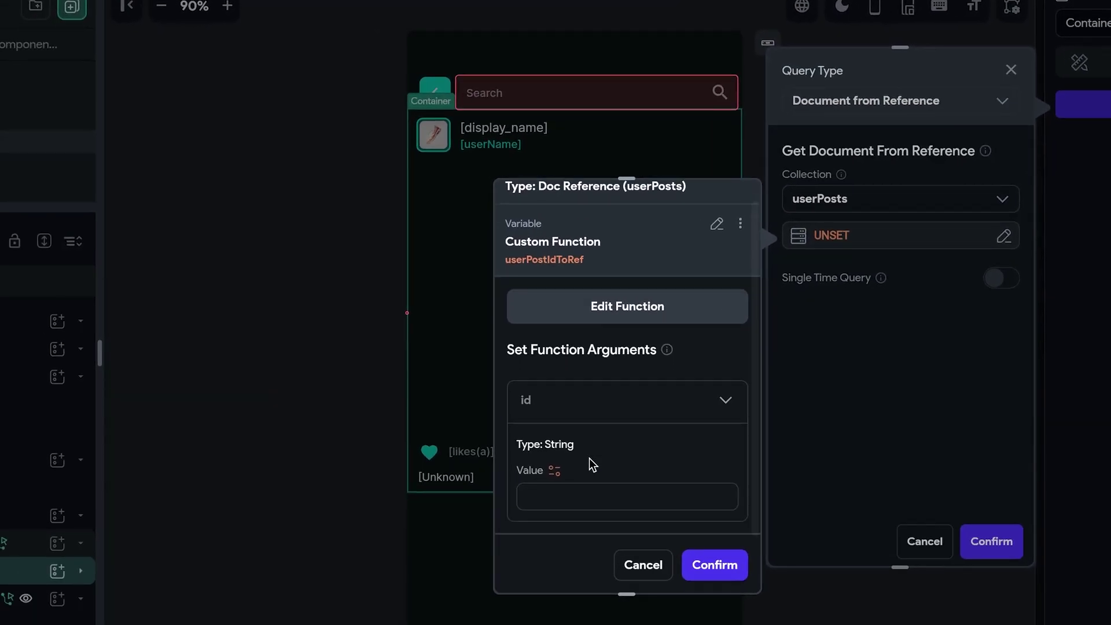
# - Set the function's id argument from the QueryAlgolia Response, using a predefined path of the JSON body
pyautogui.scroll(-1, 254, 558)
pyautogui.click(554, 439)
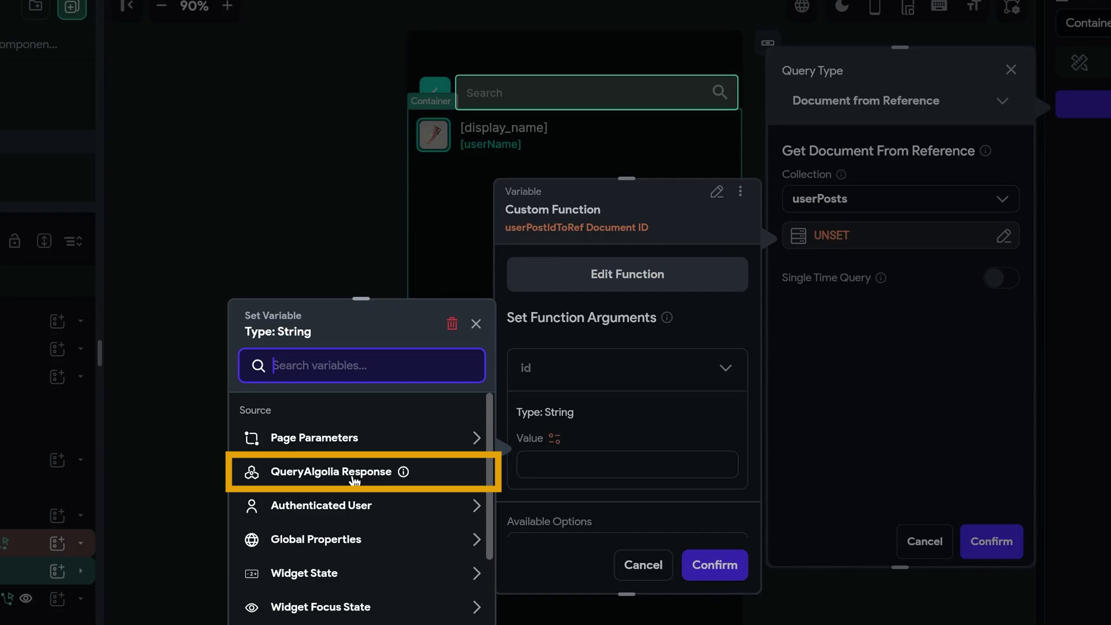
pyautogui.click(354, 478)
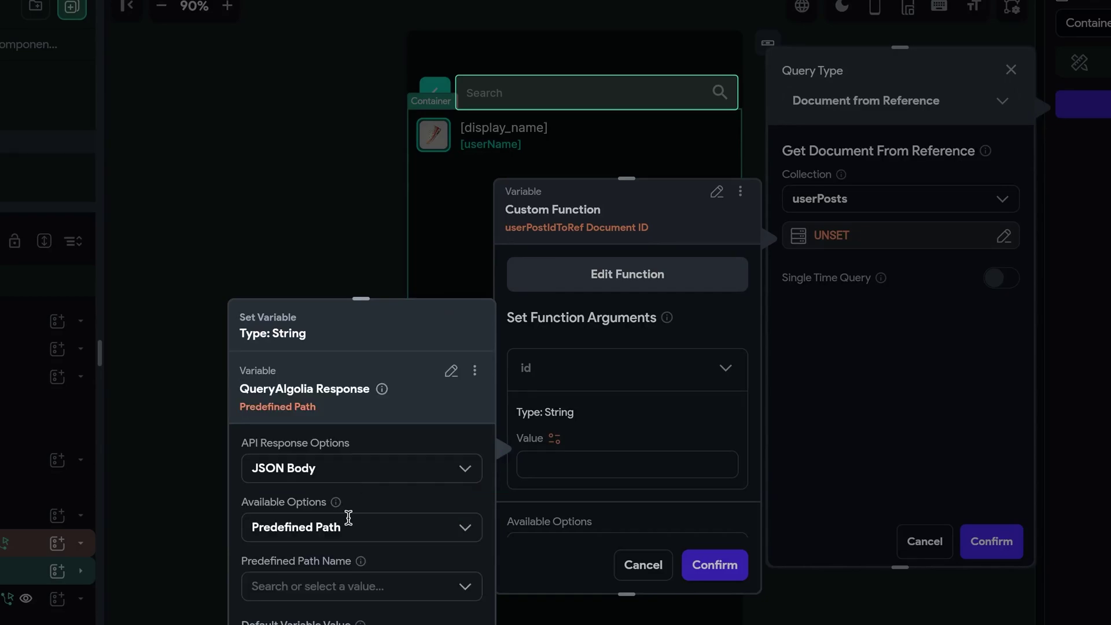
pyautogui.scroll(-2, 349, 517)
pyautogui.click(343, 556)
pyautogui.click(339, 546)
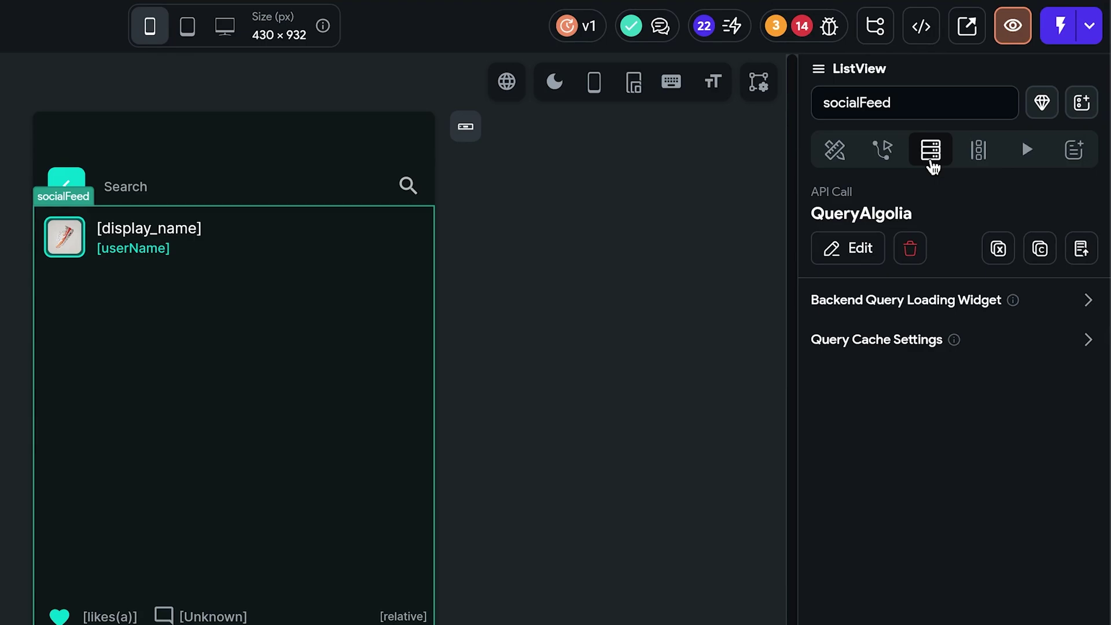
# - Generate the socialFeed ListView's children from the QueryAlgolia Response JSON body with No Further Changes, using algoliaItem as the variable name
pyautogui.click(978, 161)
pyautogui.click(866, 393)
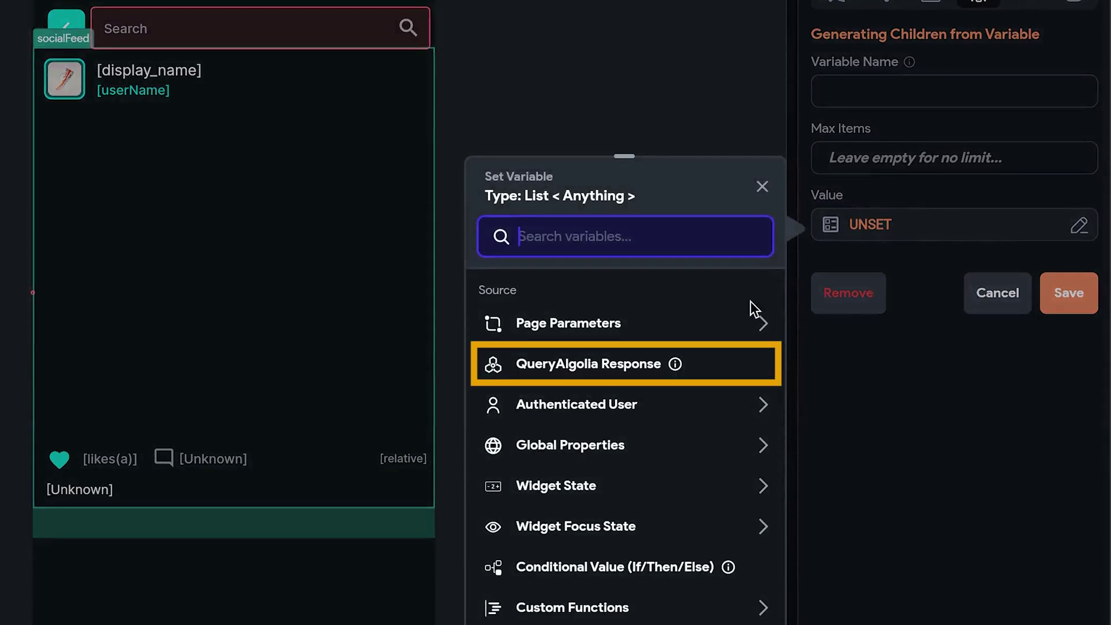
pyautogui.click(540, 375)
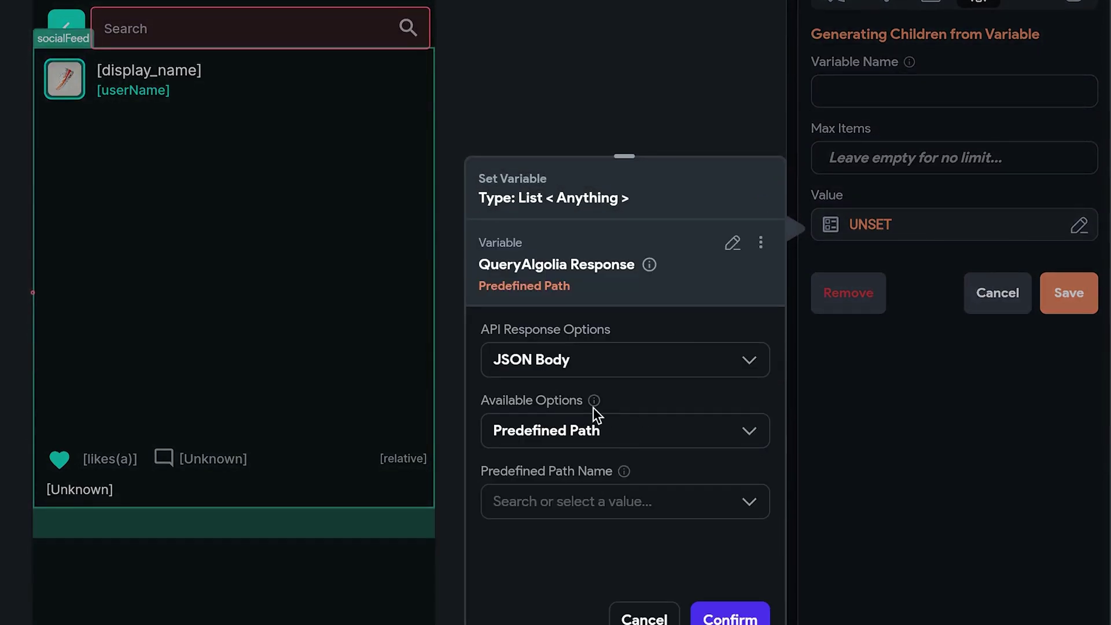
pyautogui.click(596, 418)
pyautogui.click(540, 590)
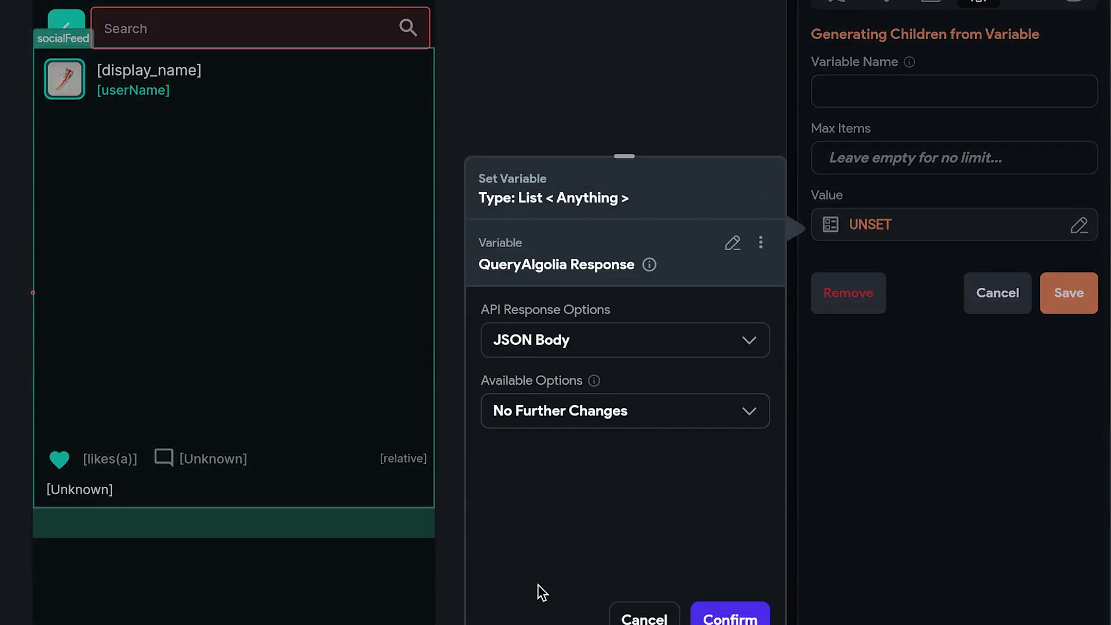
pyautogui.click(730, 618)
pyautogui.click(954, 91)
pyautogui.write('algoliaItem')
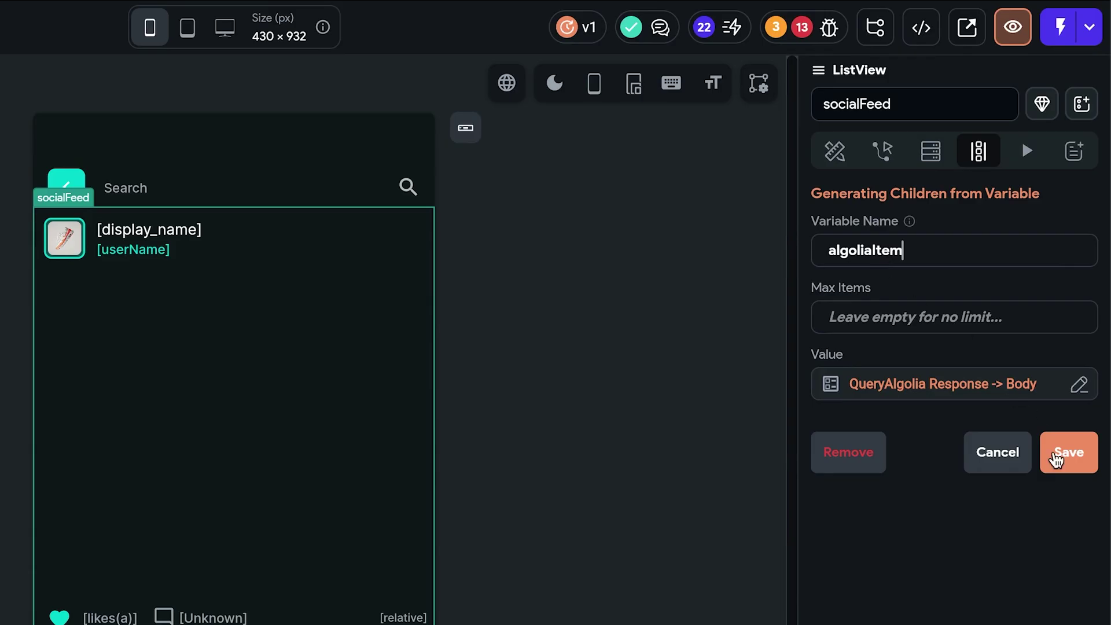
pyautogui.click(1057, 459)
# - Add a Document from Reference query on userPosts to the Container inside socialFeed, with the custom function userPostIdToRef as its source
pyautogui.click(364, 565)
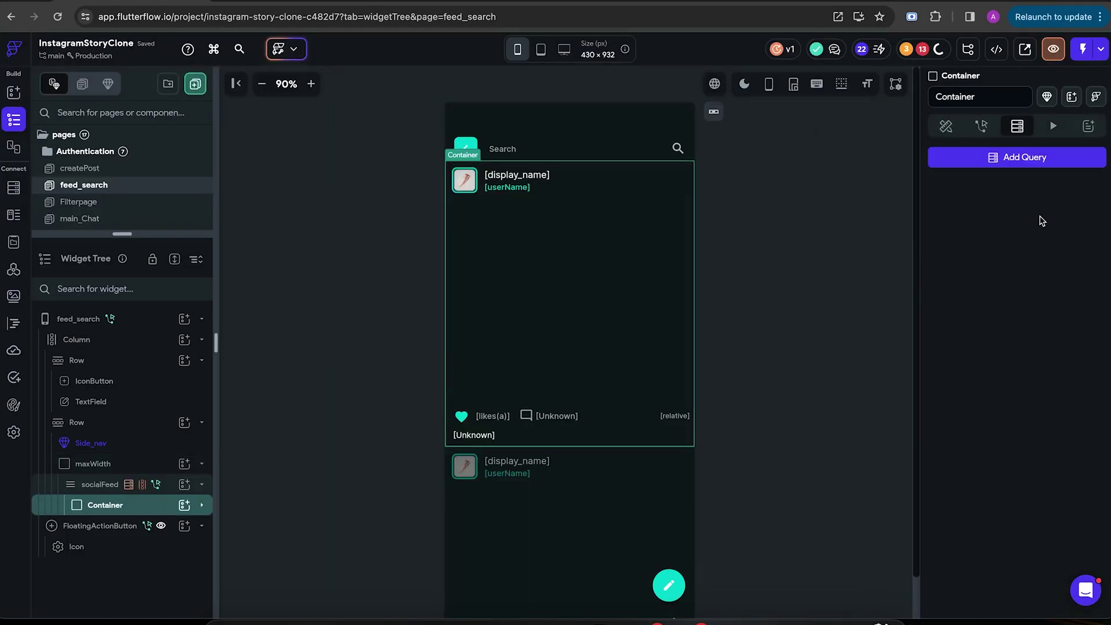
pyautogui.click(1036, 156)
pyautogui.click(758, 254)
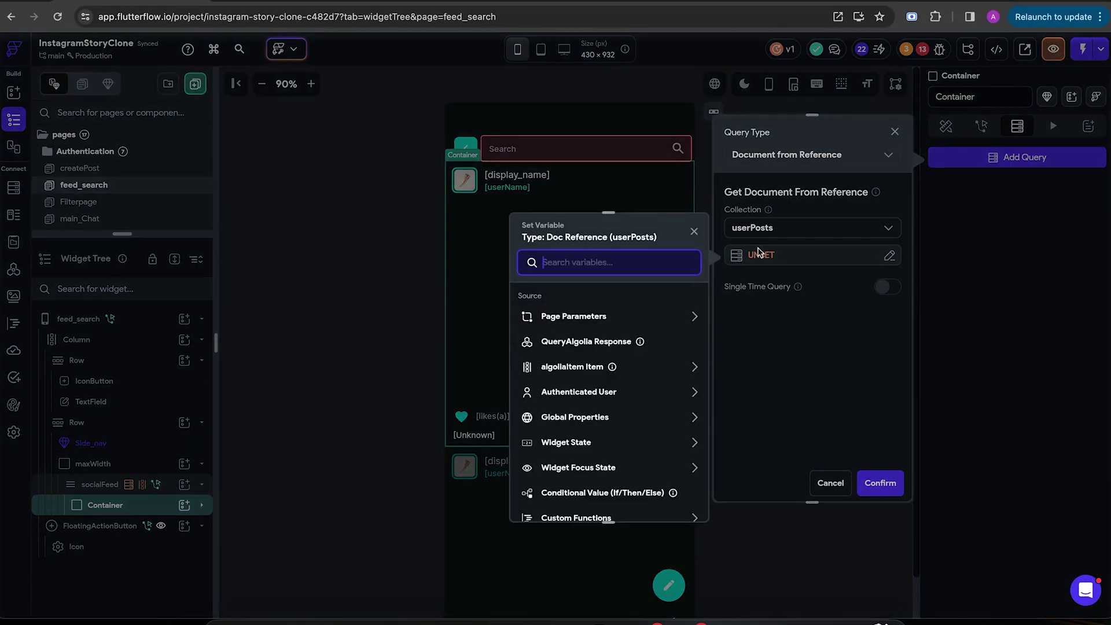
pyautogui.write('userPostIdToRef')
pyautogui.click(595, 356)
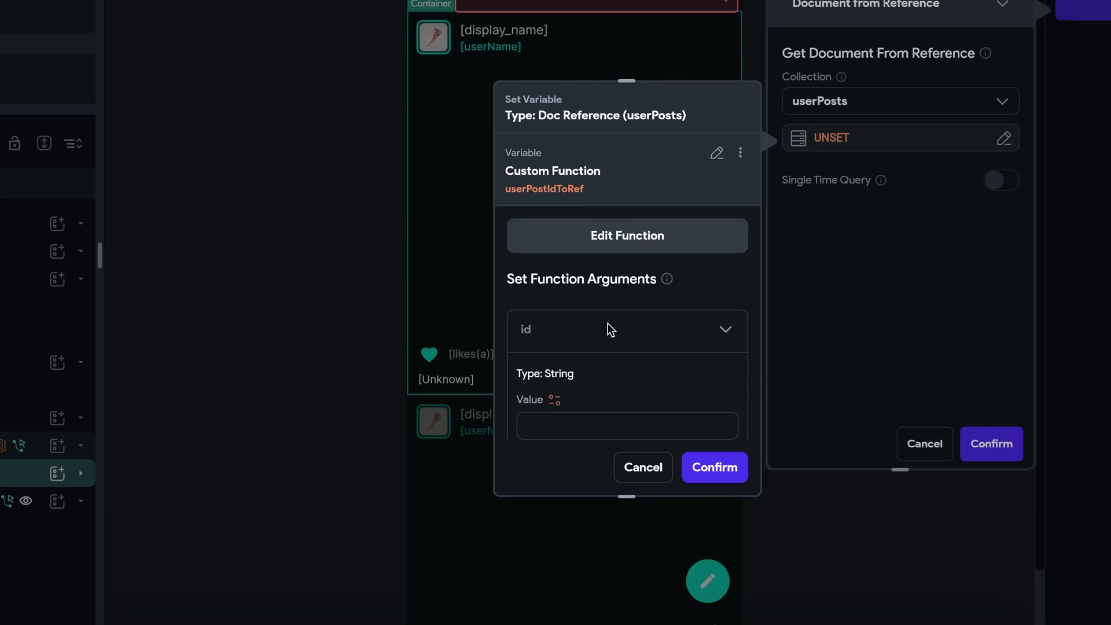
# - Set the function's id argument from algoliaItem Item with the JSON Path $.objectID
pyautogui.click(556, 400)
pyautogui.click(339, 408)
pyautogui.click(347, 353)
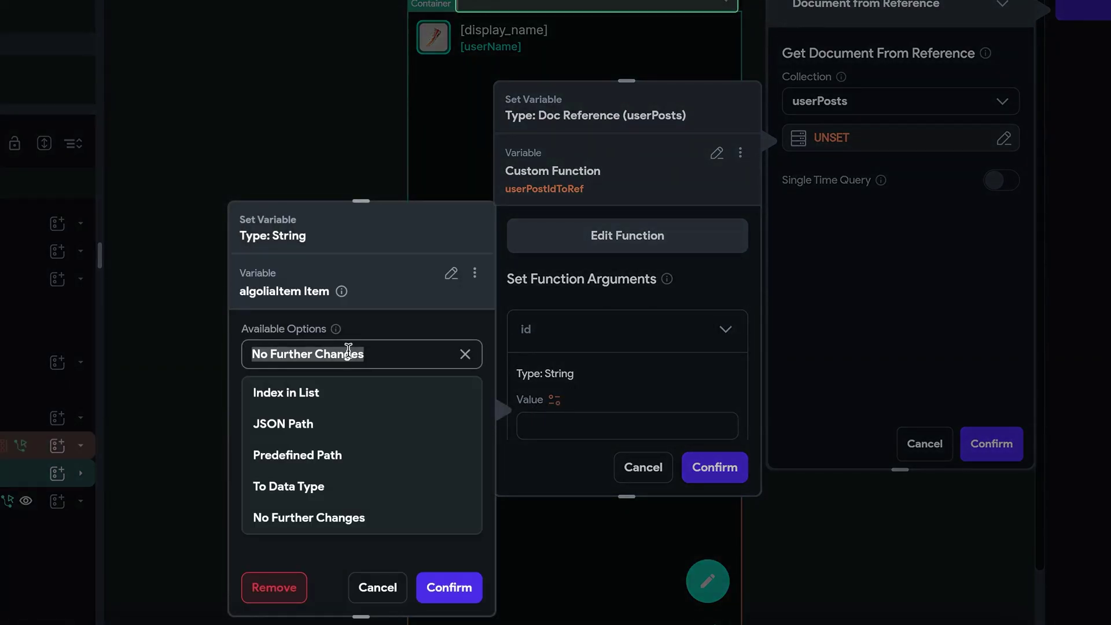
pyautogui.click(306, 436)
pyautogui.write('$')
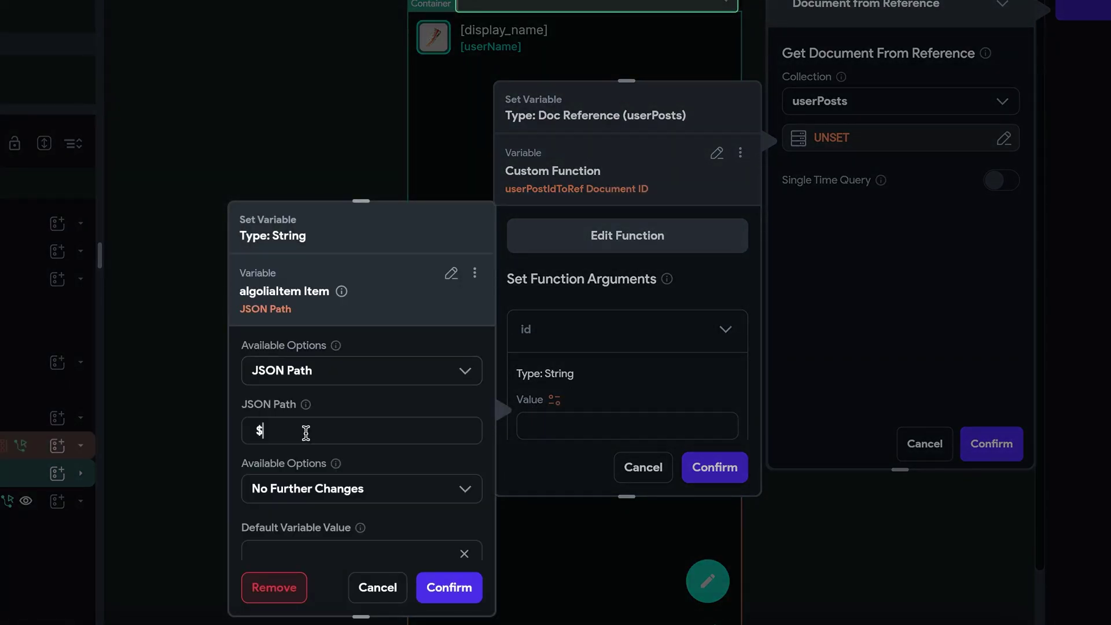
pyautogui.write('.ob')
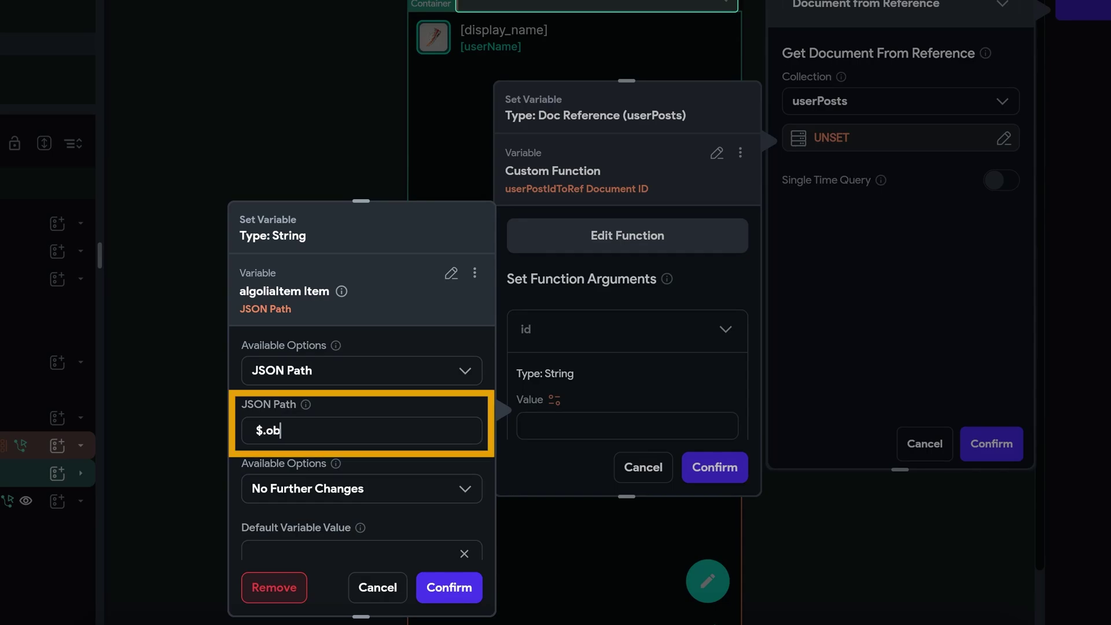
pyautogui.write('jectID')
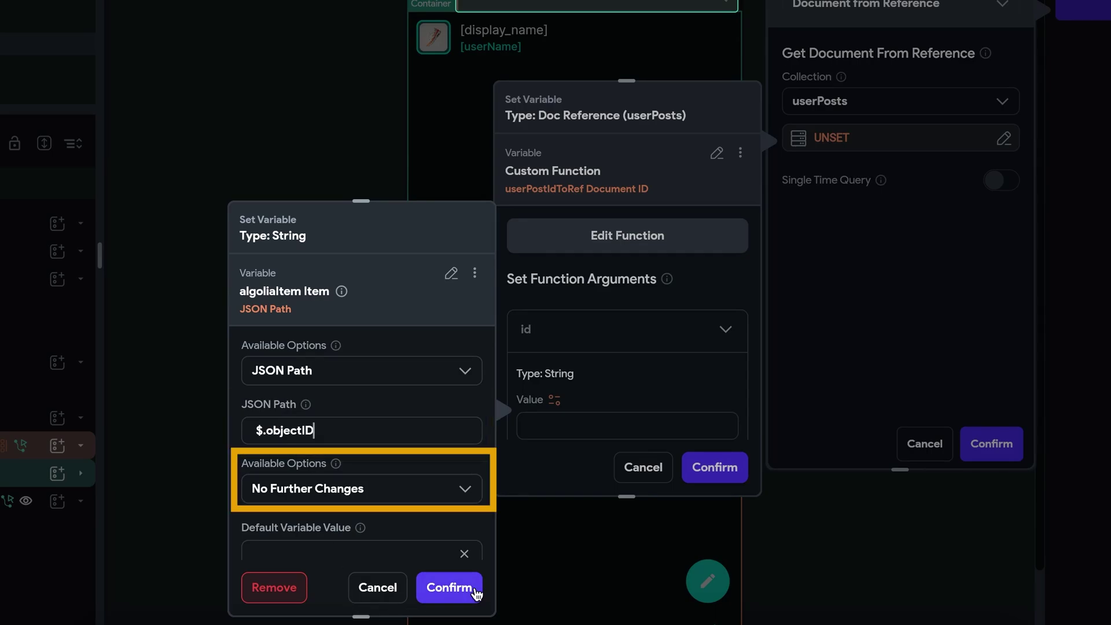
pyautogui.click(453, 597)
# - Set the function result's available option to No Further Changes and apply the Container's document query
pyautogui.click(578, 407)
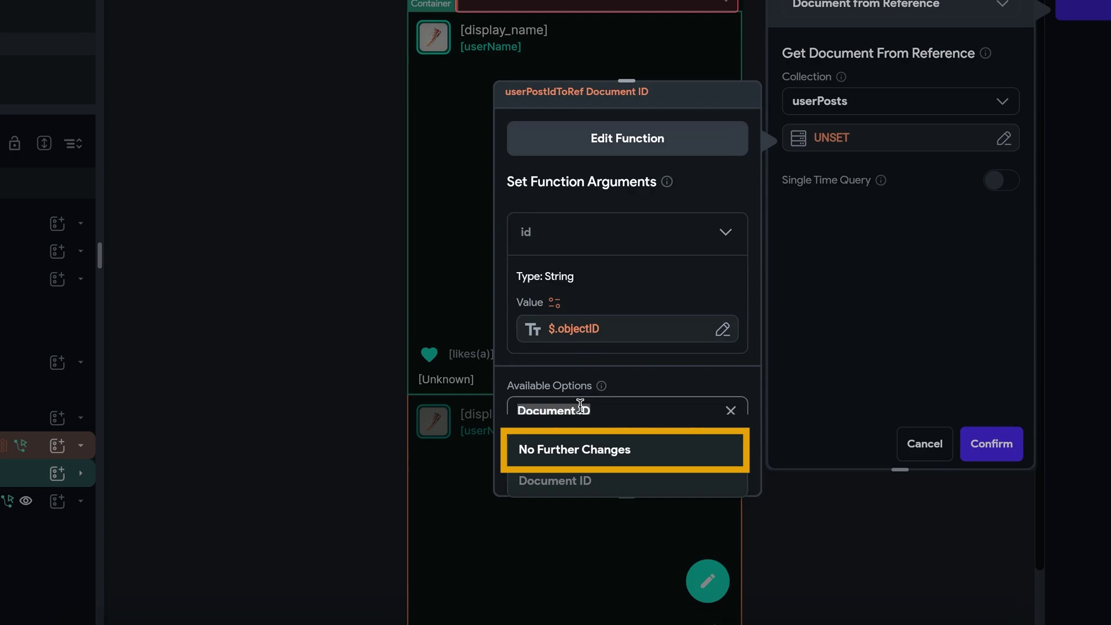
pyautogui.click(558, 455)
pyautogui.click(718, 466)
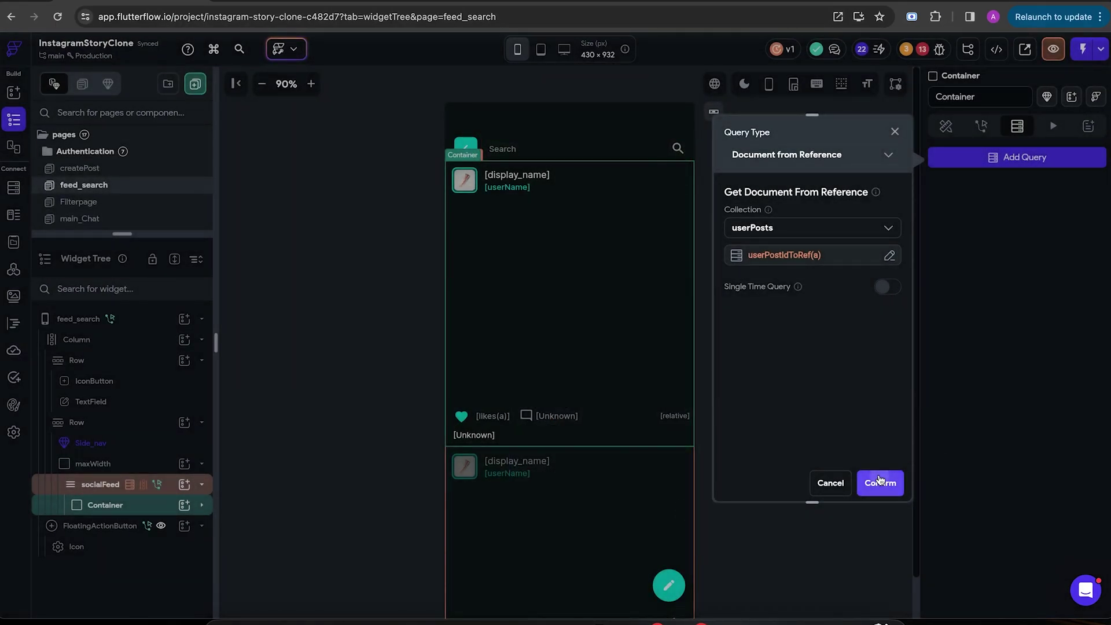
pyautogui.click(879, 481)
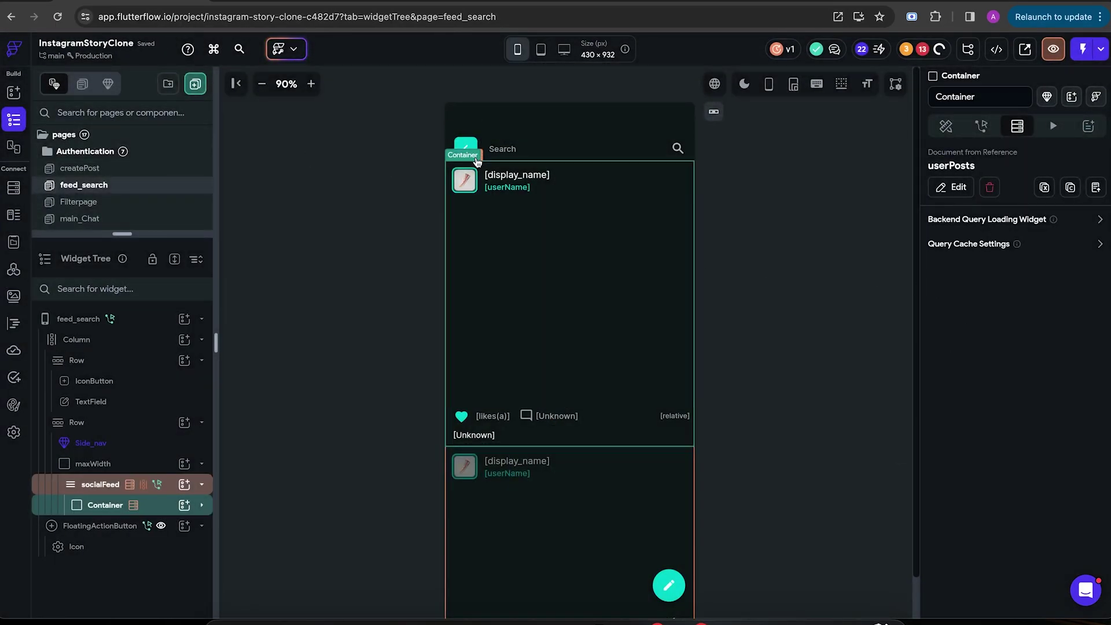
# - Open the source variable selection for the postRef parameter of the Column's postModal_View Alert Dialog action
pyautogui.click(202, 505)
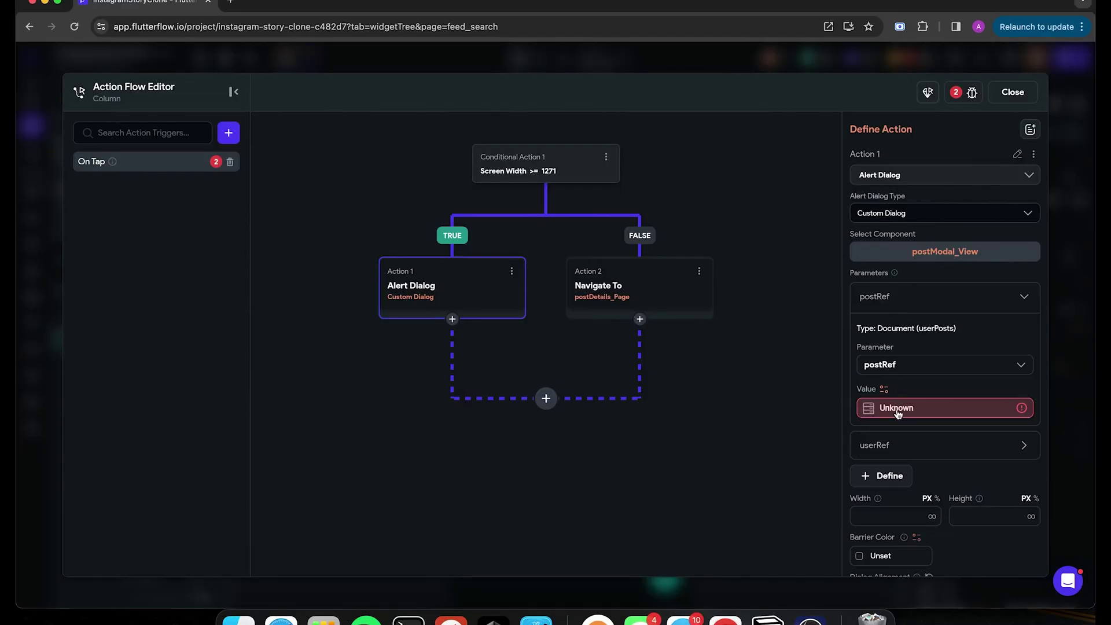
pyautogui.click(973, 405)
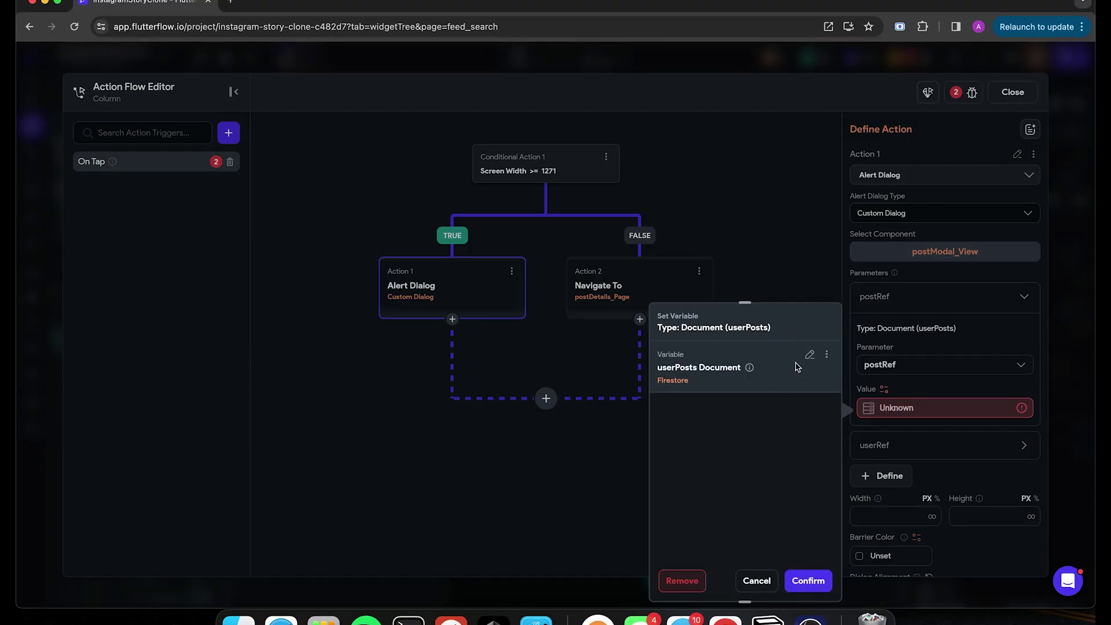
pyautogui.click(806, 355)
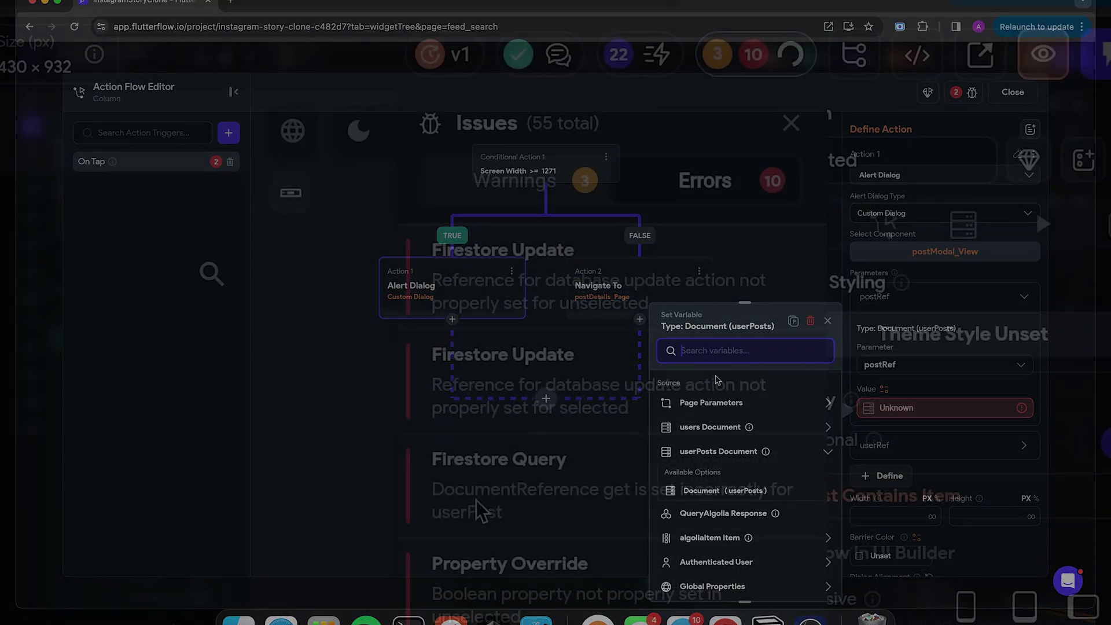
pyautogui.write('re')
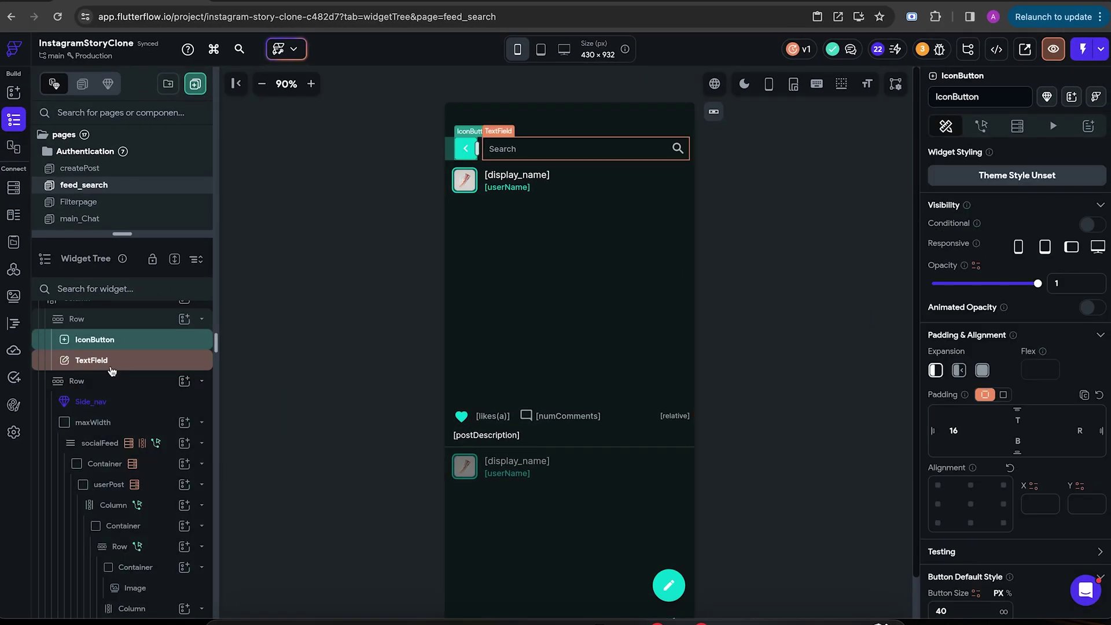
# - Duplicate the back IconButton in feed_search's search row and change the copy's icon to a filter icon
pyautogui.hotkey('ctrl', 'd')
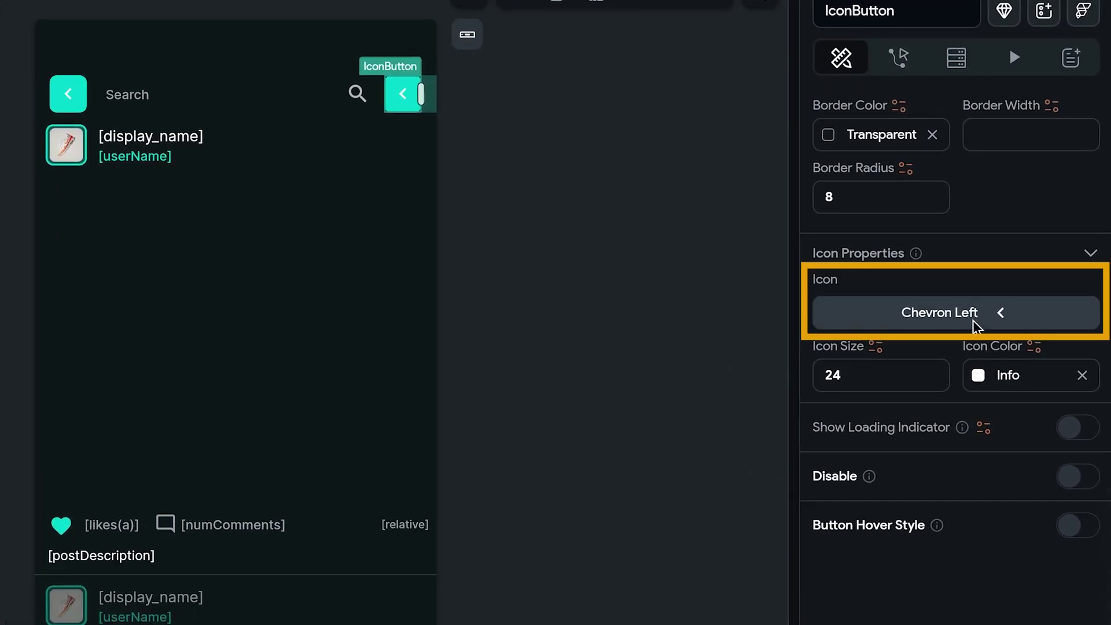
pyautogui.click(990, 296)
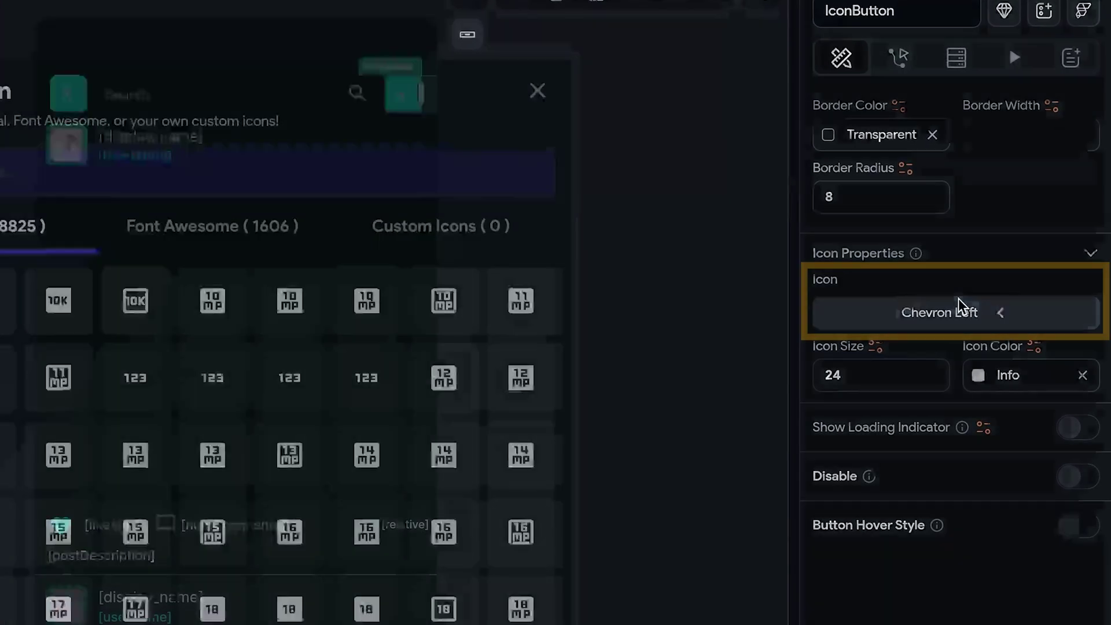
pyautogui.write('filter')
pyautogui.click(749, 333)
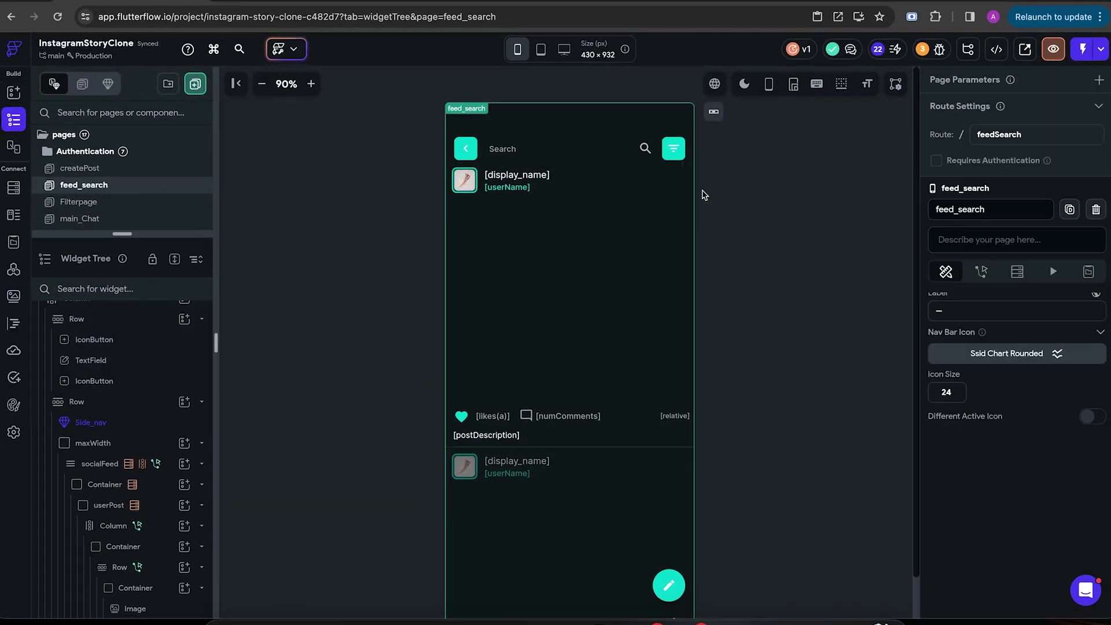
# - Add an On Tap action to the filter IconButton that navigates to Filterpage
pyautogui.click(667, 158)
pyautogui.click(982, 126)
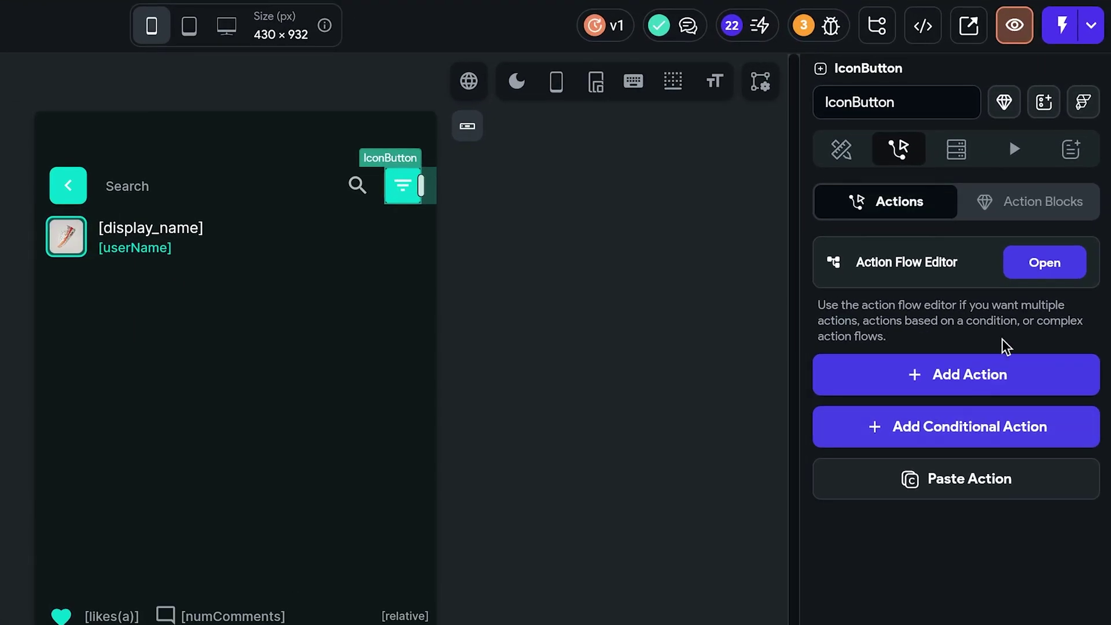
pyautogui.click(1044, 263)
pyautogui.write('filter')
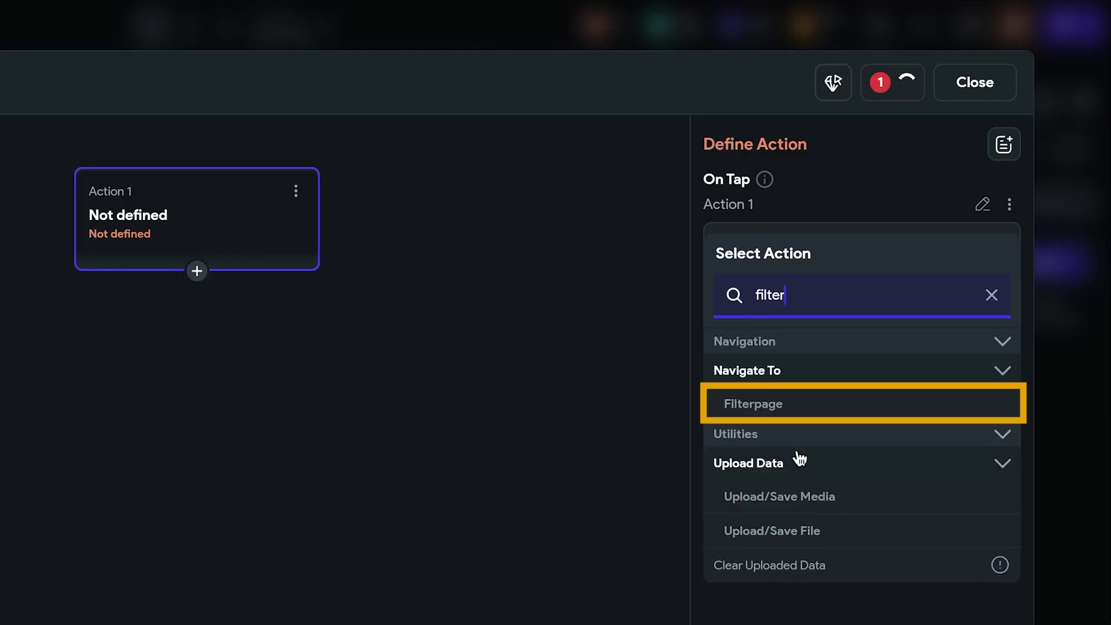
pyautogui.click(774, 403)
pyautogui.click(999, 80)
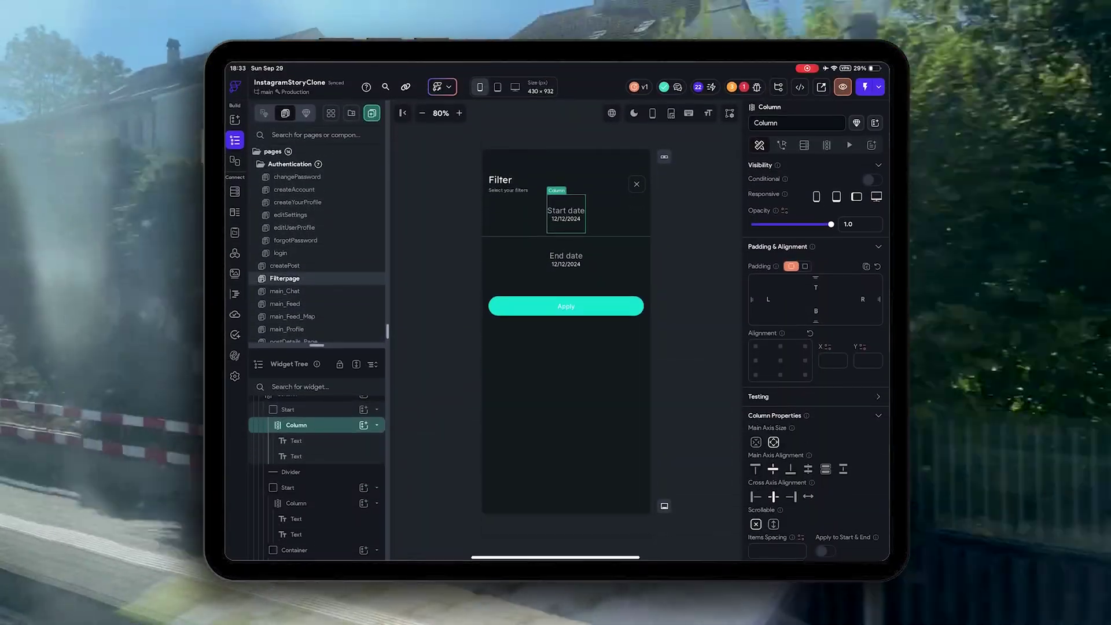
# - Wrap the Start date container on Filterpage in a Row
pyautogui.click(288, 409)
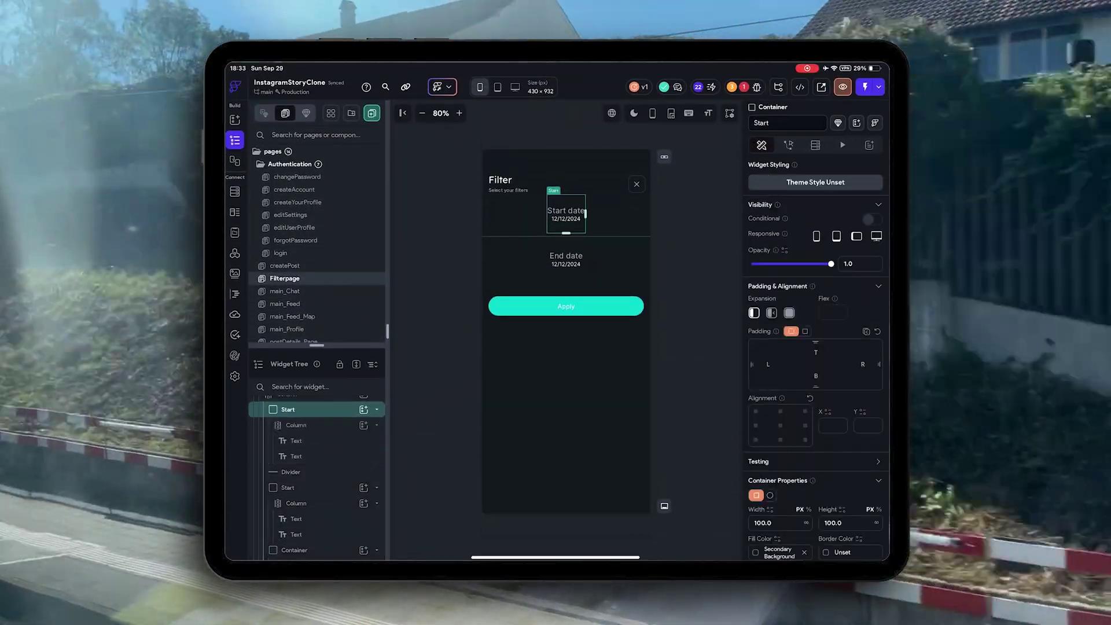
pyautogui.rightClick(288, 409)
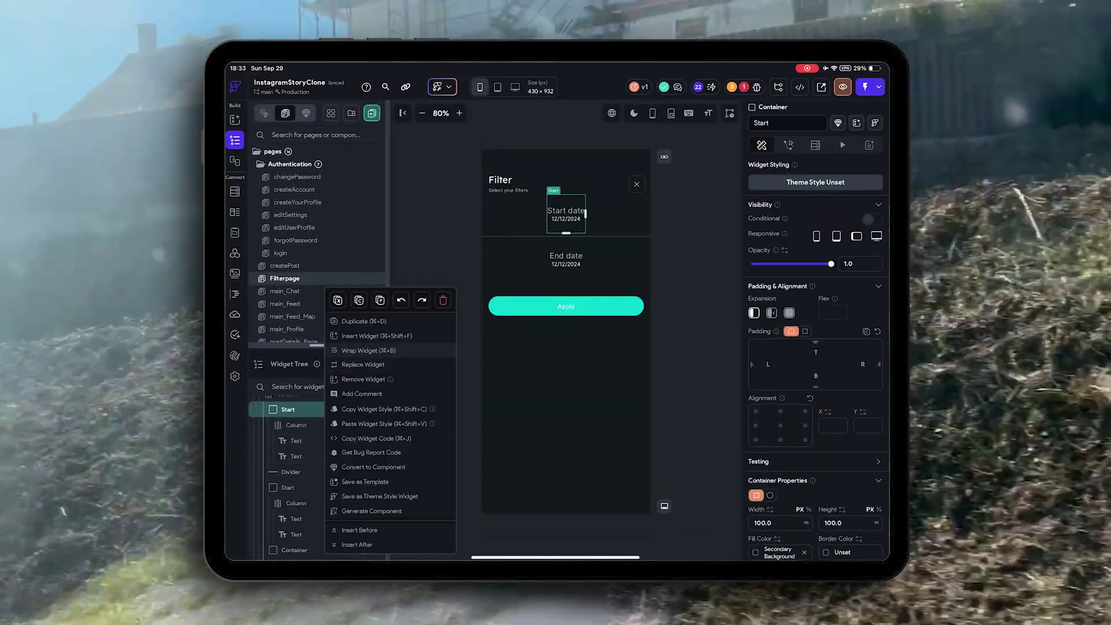
pyautogui.click(399, 364)
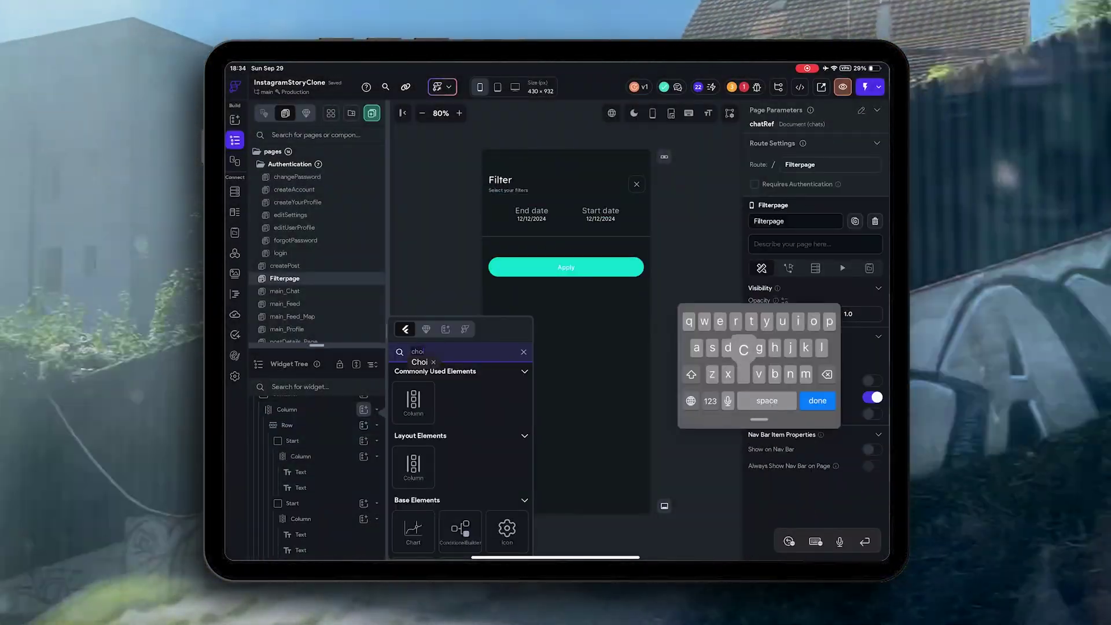
# - Add a ChoiceChips widget to the Filterpage column beneath the divider and open its unselected chip color
pyautogui.write('choic')
pyautogui.moveTo(413, 402); pyautogui.dragTo(616, 295)
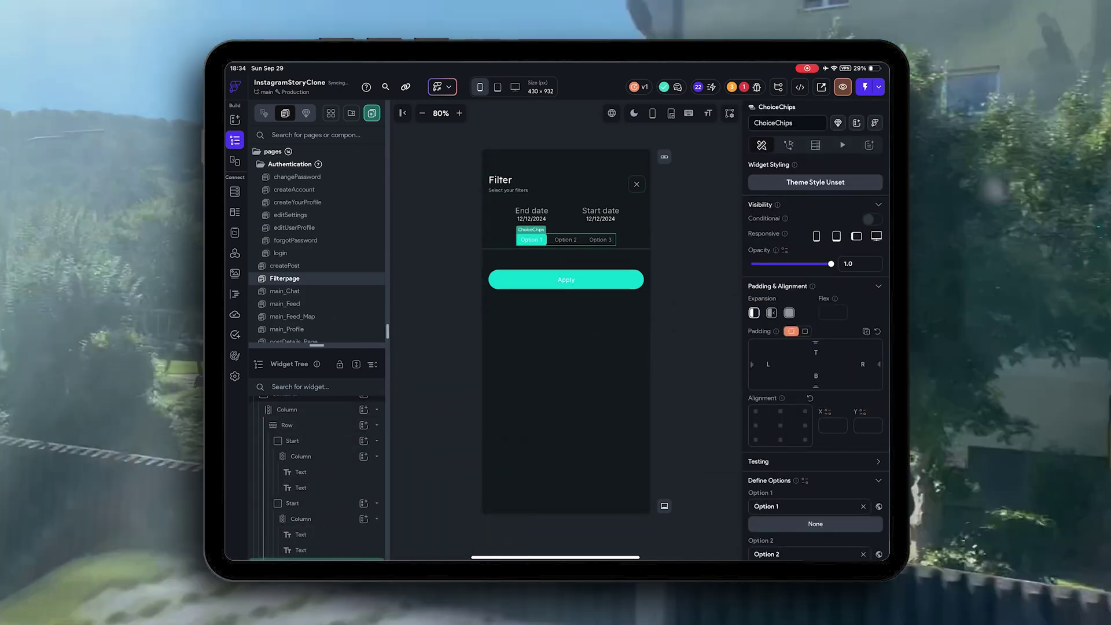
pyautogui.moveTo(592, 249); pyautogui.dragTo(594, 235)
pyautogui.click(566, 246)
pyautogui.scroll(-8, 815, 359)
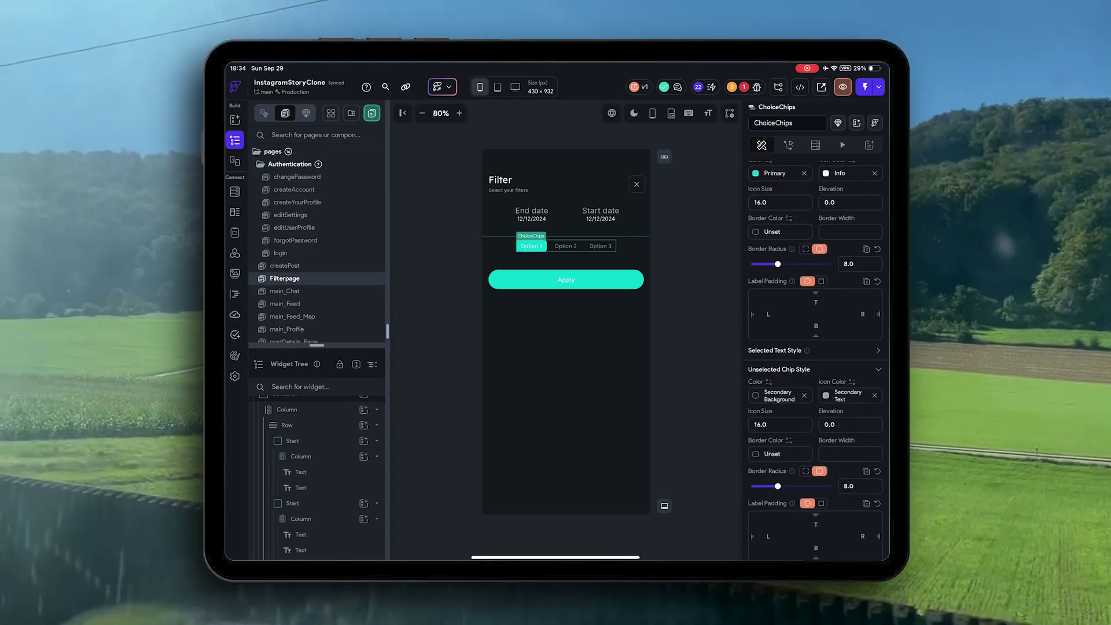
pyautogui.click(777, 396)
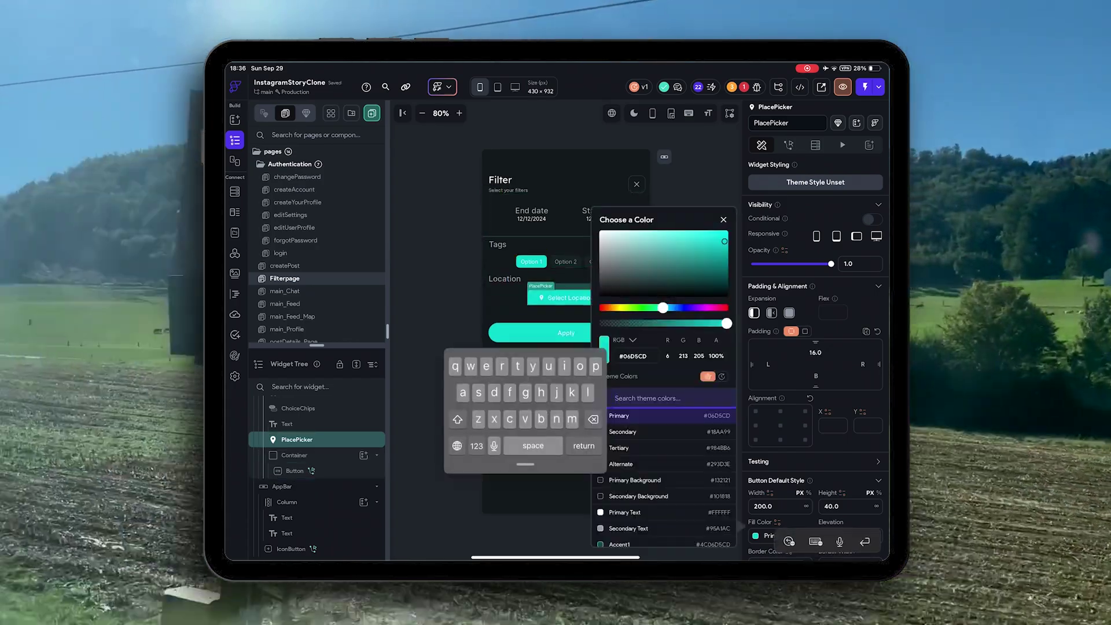
# - Set the PlacePicker button's fill color to the Secondary theme color
pyautogui.click(637, 448)
pyautogui.click(637, 432)
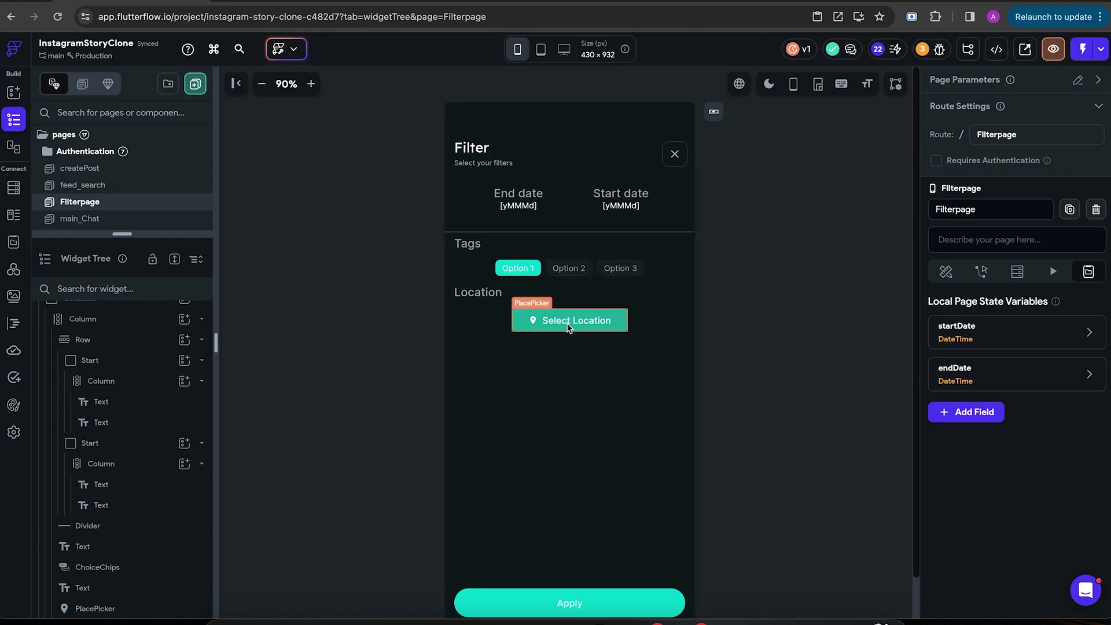
# - Review Filterpage's startDate page state field and the ChoiceChips and PlacePicker widgets
pyautogui.click(676, 605)
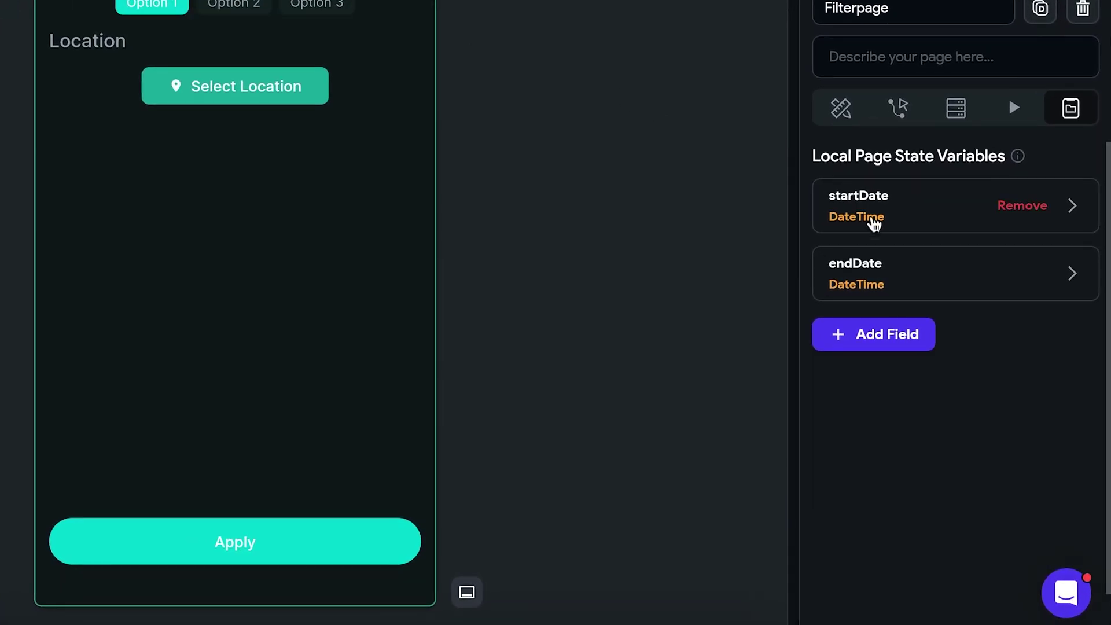
pyautogui.click(943, 358)
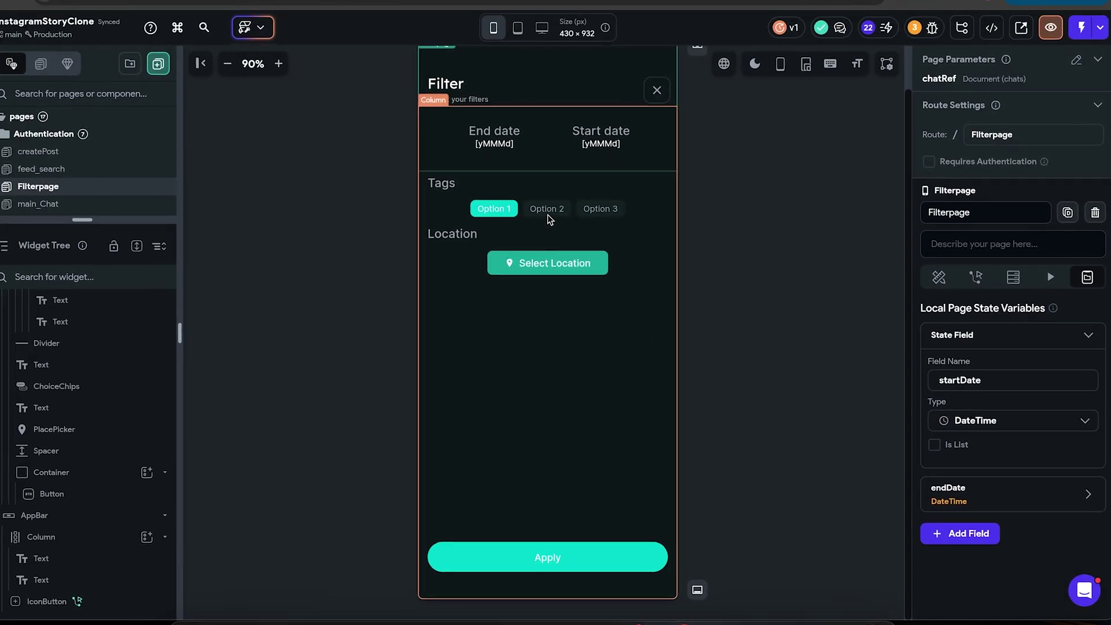
pyautogui.click(236, 12)
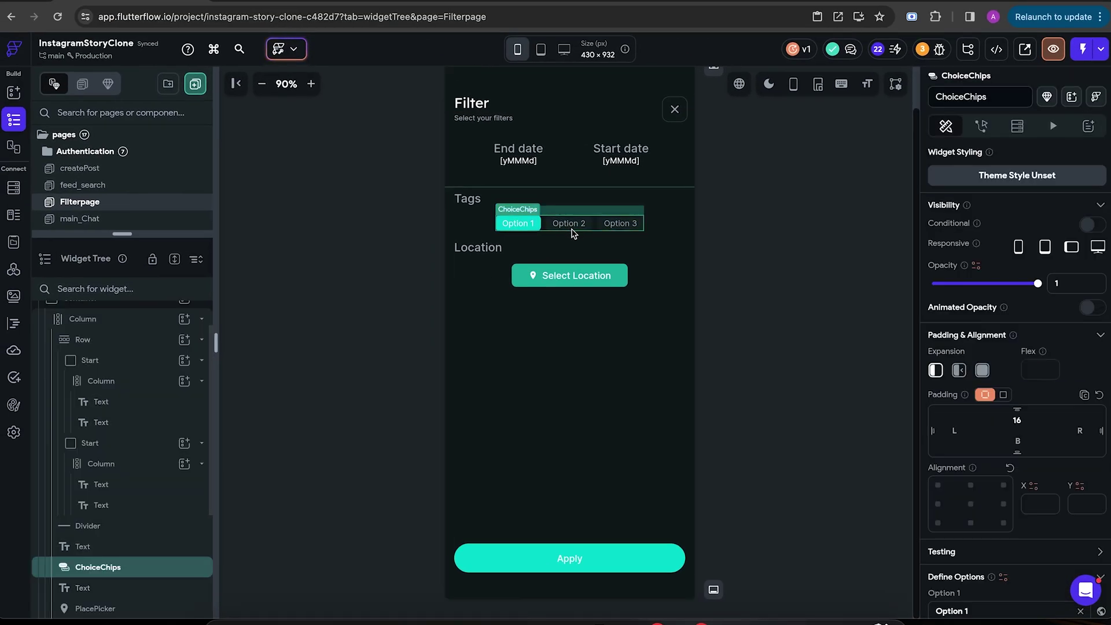
pyautogui.click(593, 289)
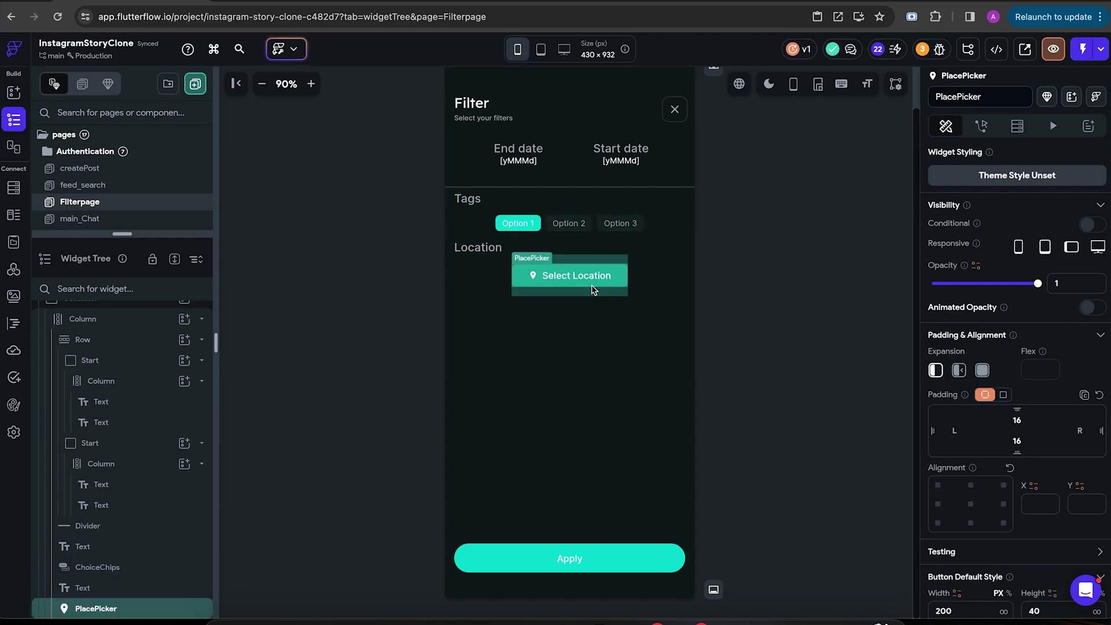
# - Define the ChoiceChips options under Tags as Cars, Coffee and Tea
pyautogui.click(570, 224)
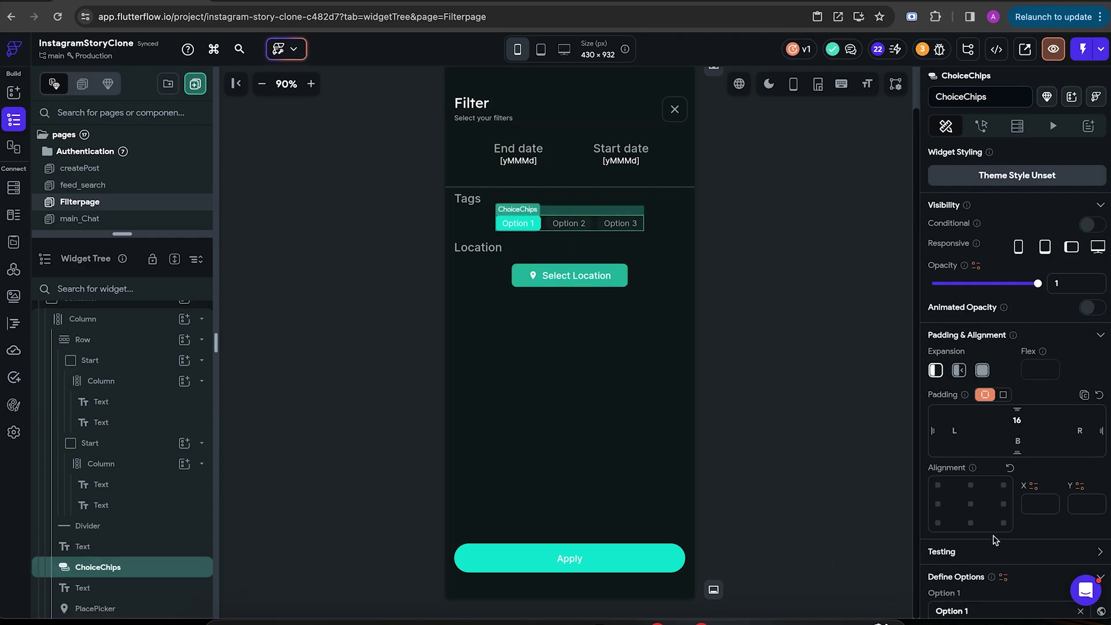
pyautogui.scroll(-3, 996, 539)
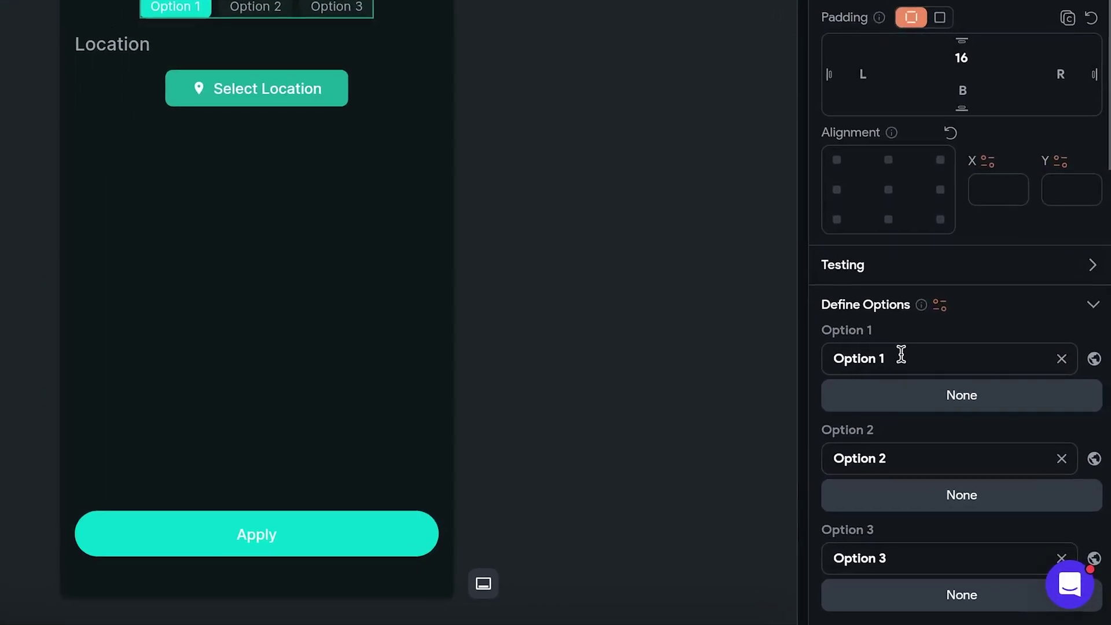
pyautogui.click(978, 445)
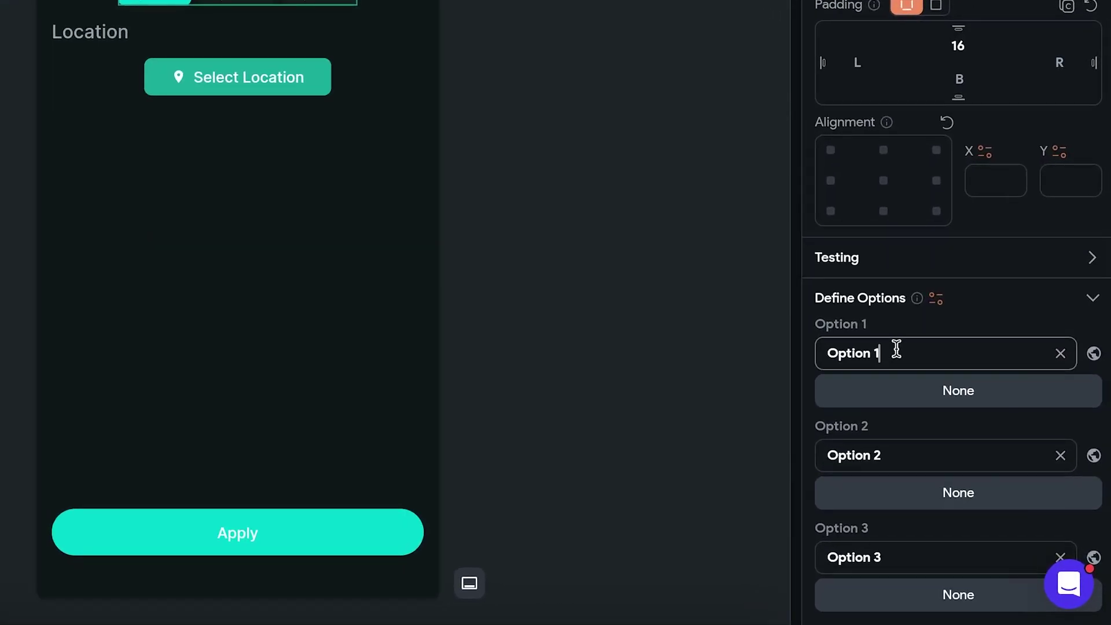
pyautogui.hotkey('ctrl', 'a')
pyautogui.write('Car')
pyautogui.click(891, 446)
pyautogui.hotkey('ctrl', 'a')
pyautogui.write('Coffee')
pyautogui.write('Tea')
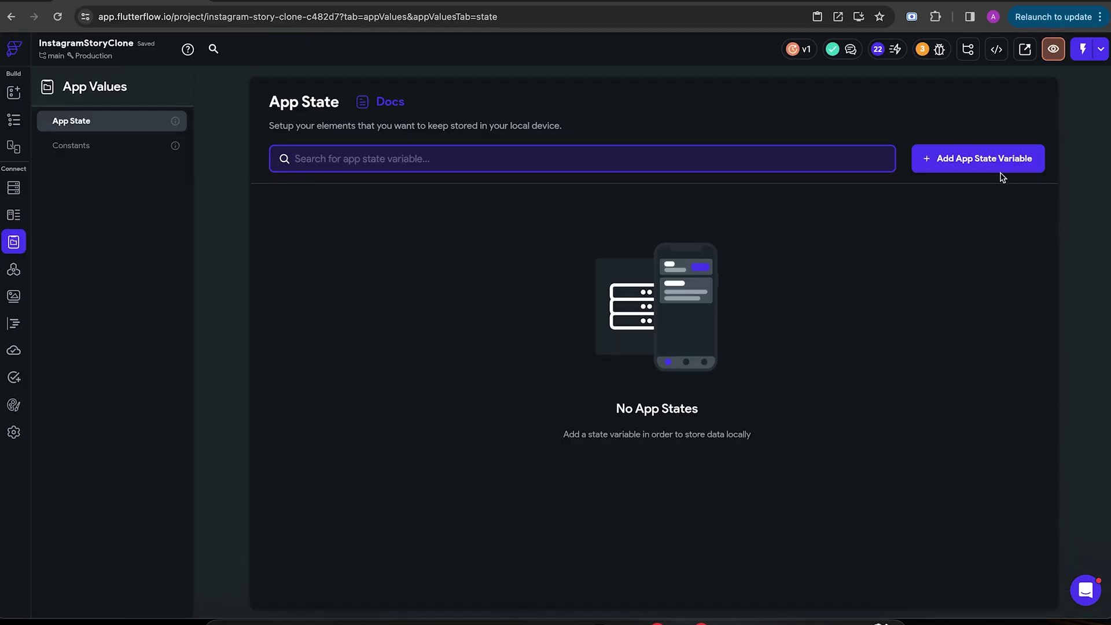
# - Create an app state variable named startDate of type DateTime
pyautogui.click(1000, 169)
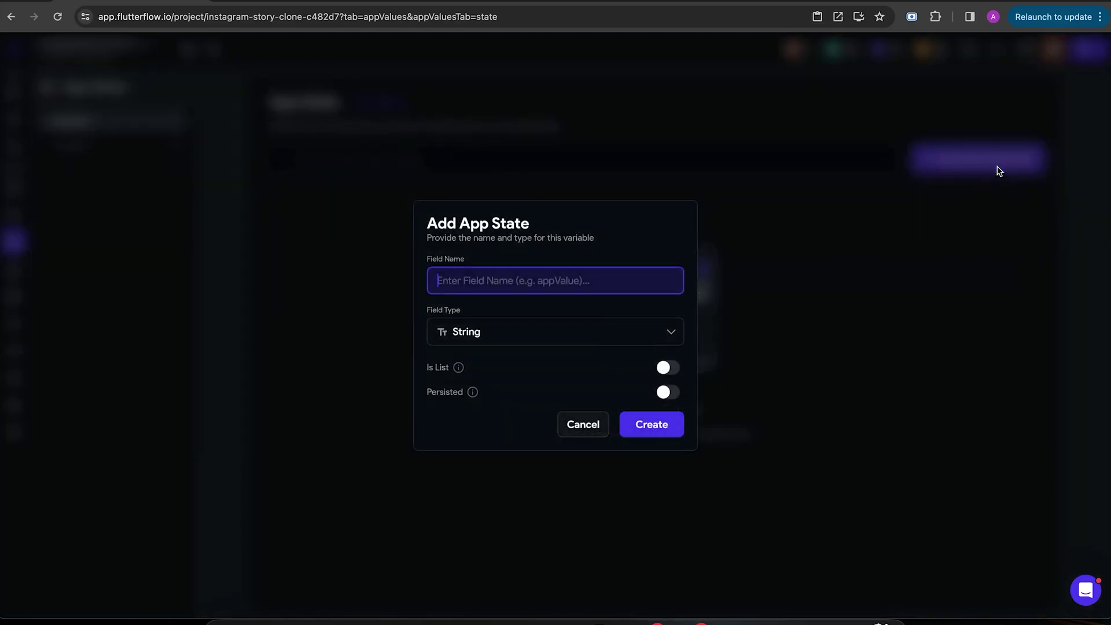
pyautogui.write('startDate')
pyautogui.click(579, 332)
pyautogui.scroll(-1, 489, 445)
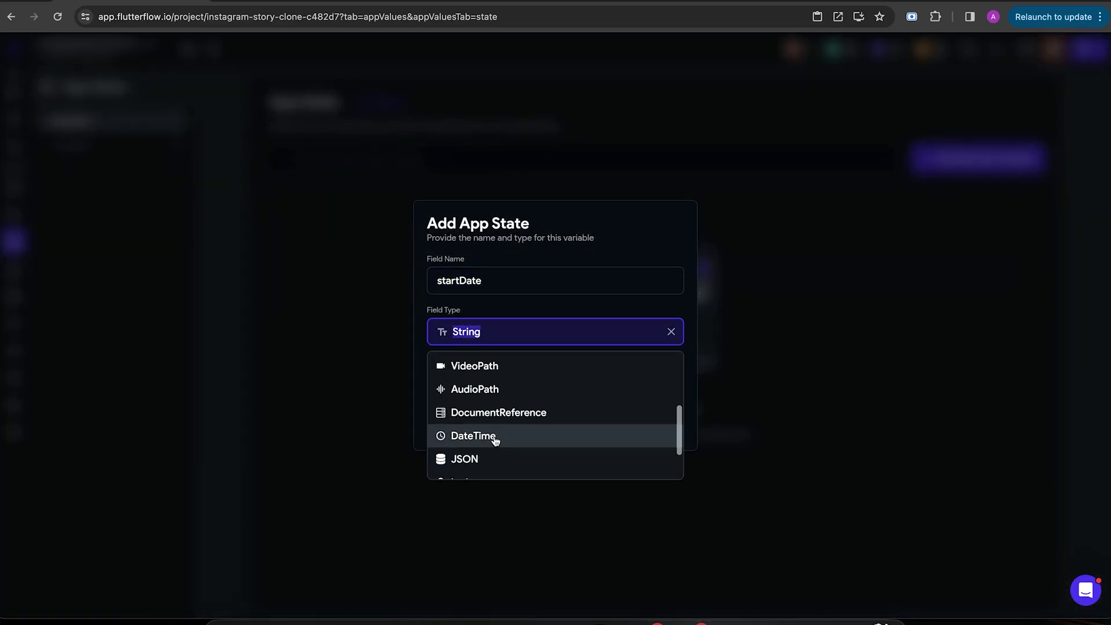
pyautogui.click(489, 436)
pyautogui.click(652, 425)
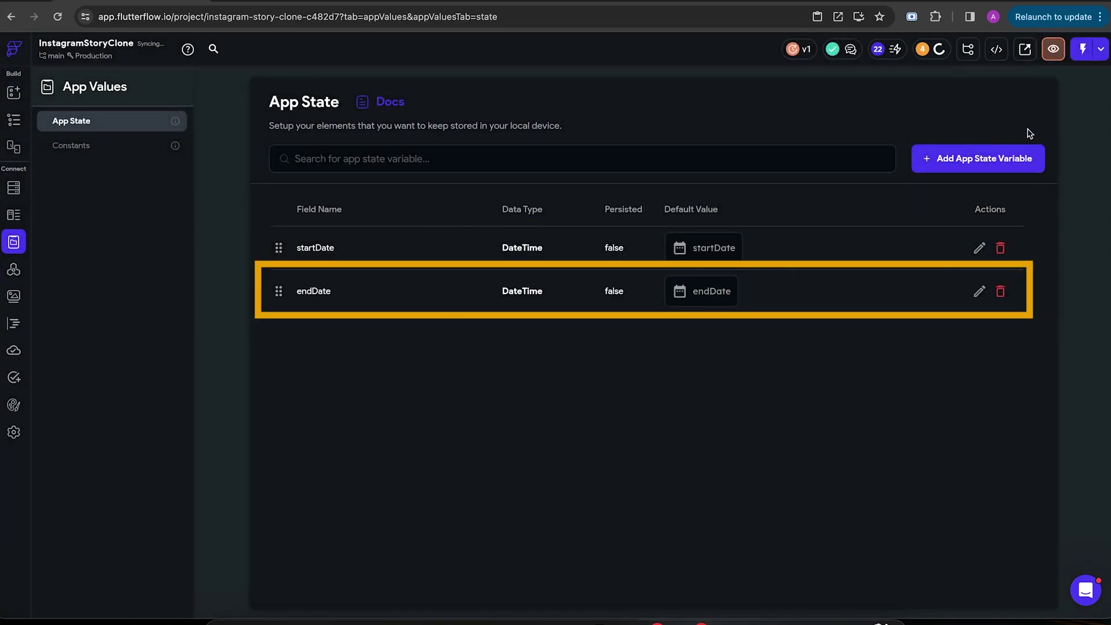
# - Create an app state variable named tags as a list of String
pyautogui.click(1000, 158)
pyautogui.write('tag')
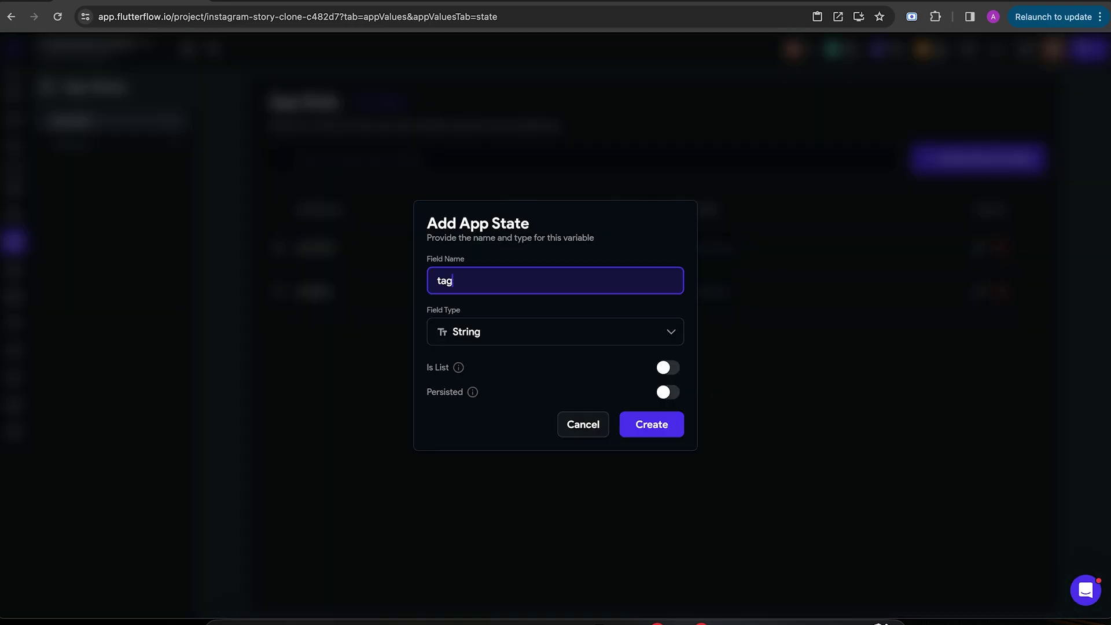
pyautogui.write('s')
pyautogui.click(664, 367)
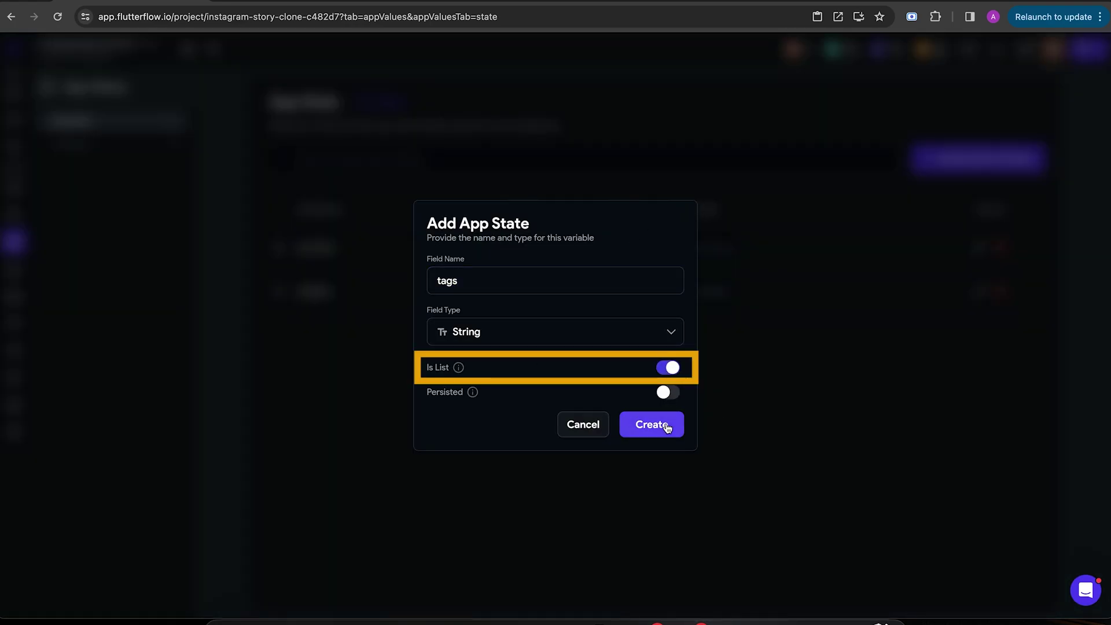
pyautogui.click(653, 424)
# - Create an app state variable named location of type LatLng
pyautogui.click(1000, 159)
pyautogui.write('location')
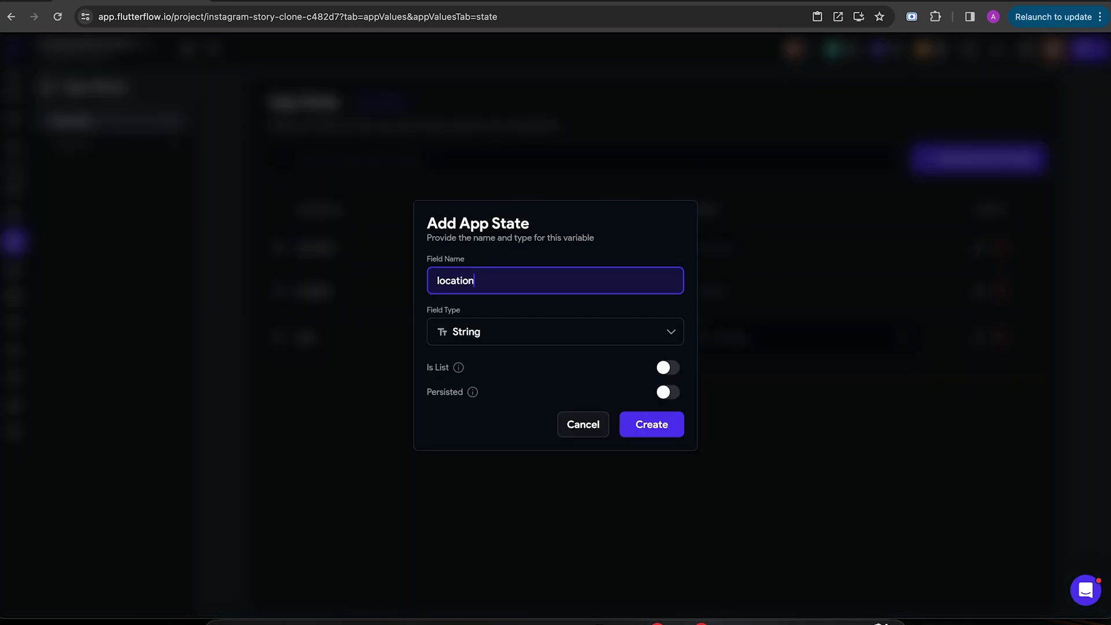
pyautogui.click(547, 336)
pyautogui.scroll(-1, 509, 414)
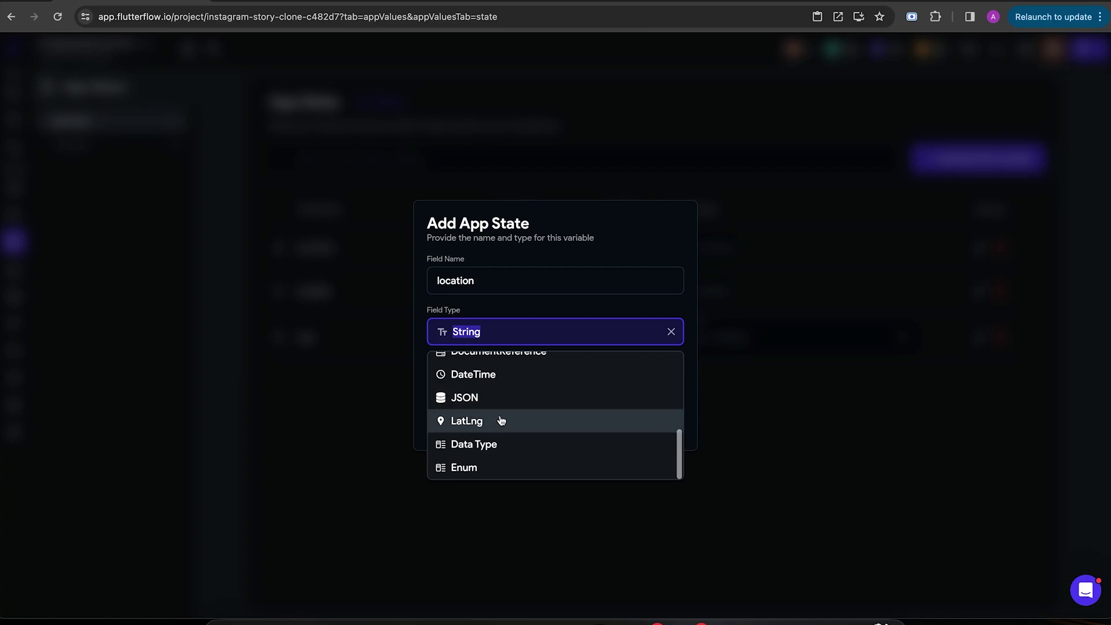
pyautogui.click(500, 421)
pyautogui.click(662, 426)
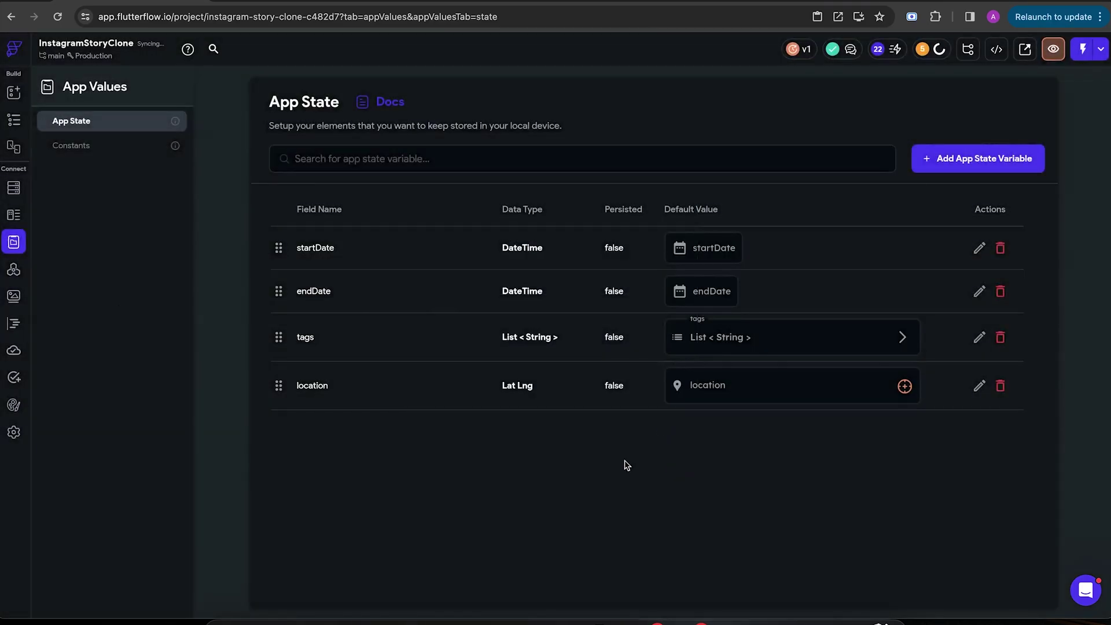
# - Add an Update App State action to the Apply button's On Tap flow on Filterpage
pyautogui.click(12, 121)
pyautogui.click(568, 558)
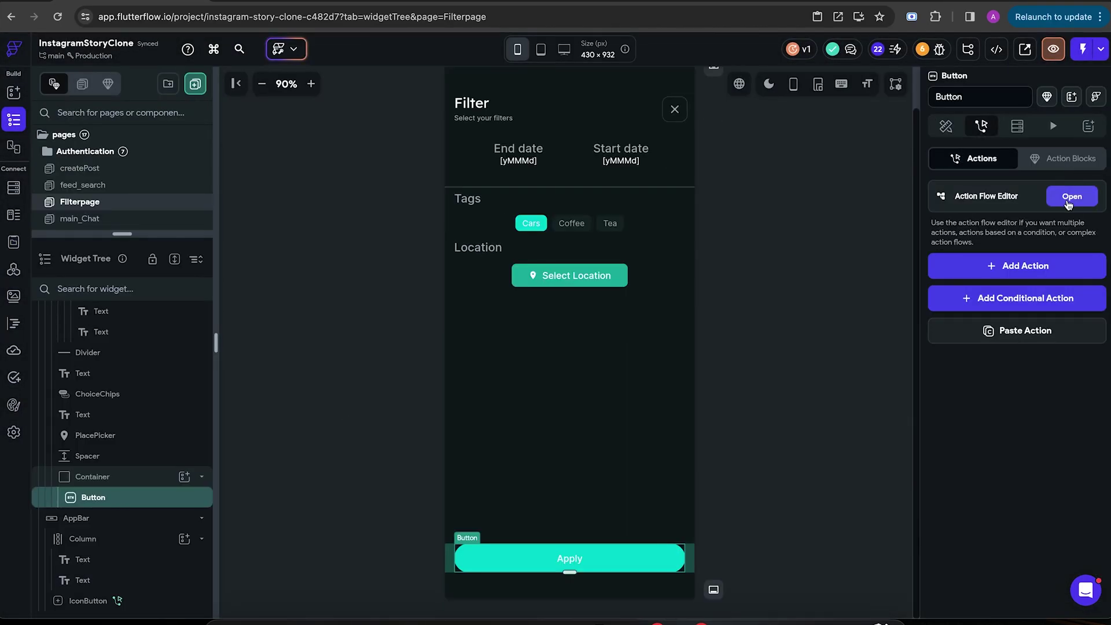
pyautogui.click(1072, 195)
pyautogui.click(648, 386)
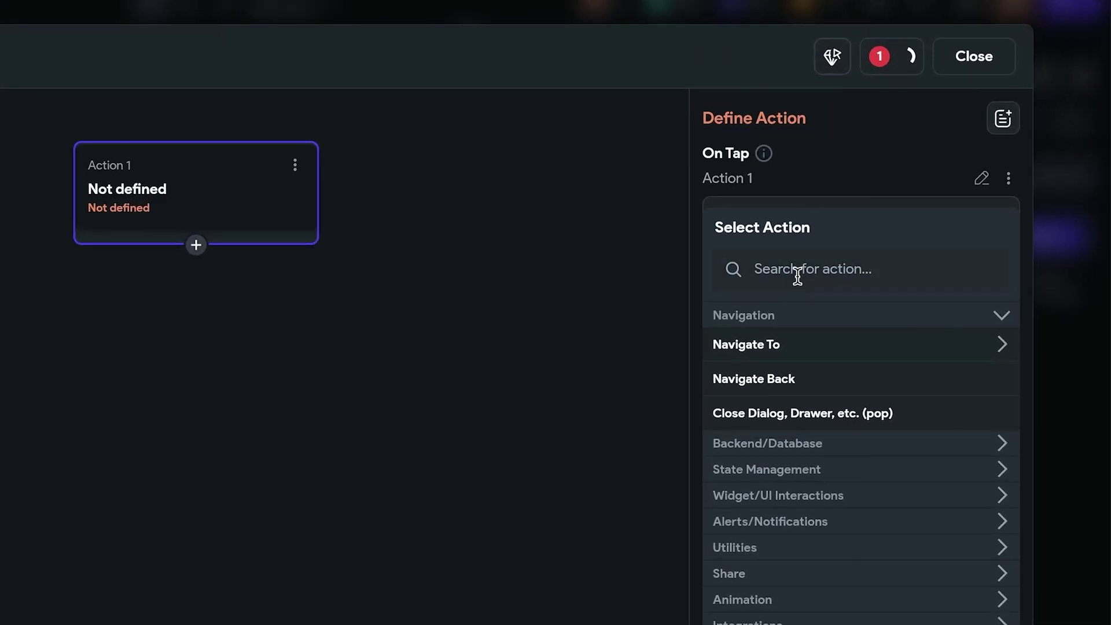
pyautogui.click(904, 225)
pyautogui.write('updateaap')
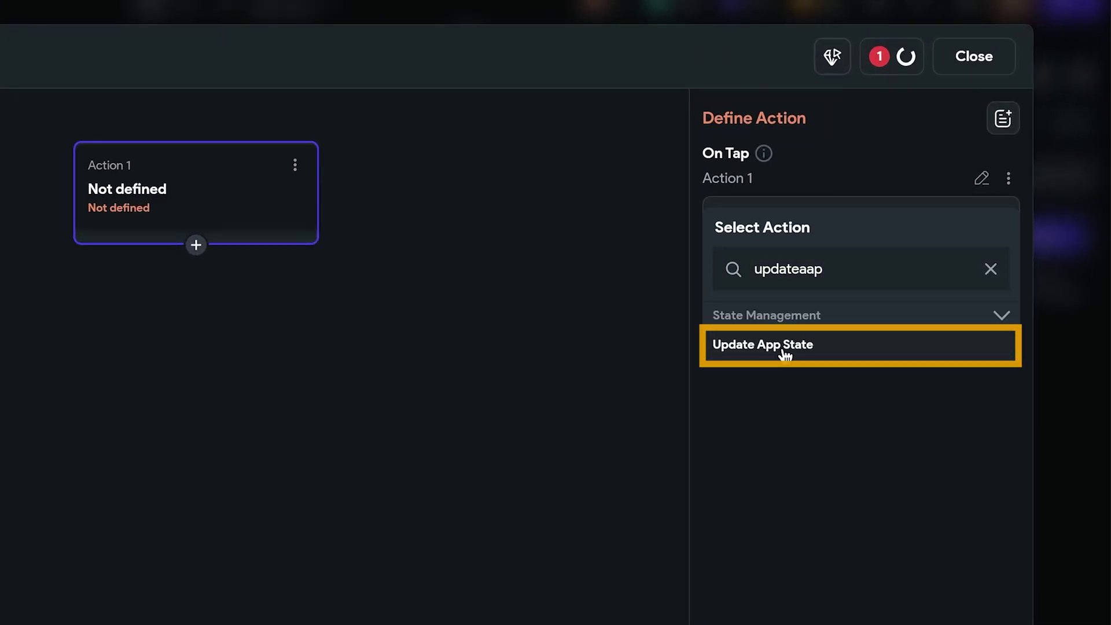
pyautogui.click(782, 347)
pyautogui.click(824, 316)
pyautogui.click(561, 257)
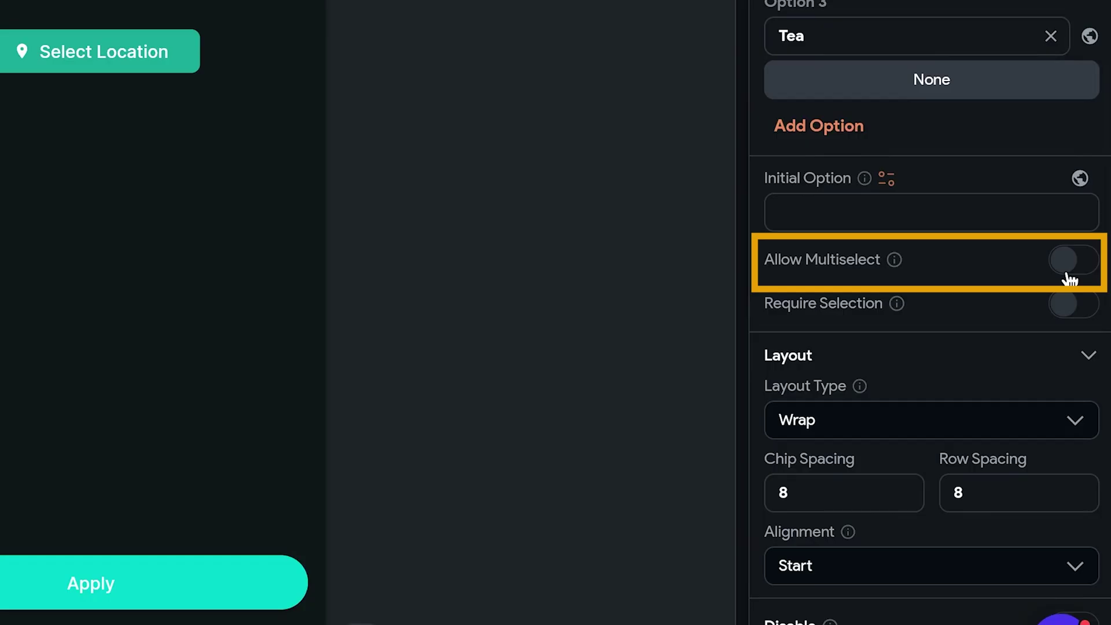
# - Allow multiselect on the ChoiceChips and set the tags field in the Apply button's action to the ChoiceChips widget state
pyautogui.click(1067, 272)
pyautogui.click(176, 595)
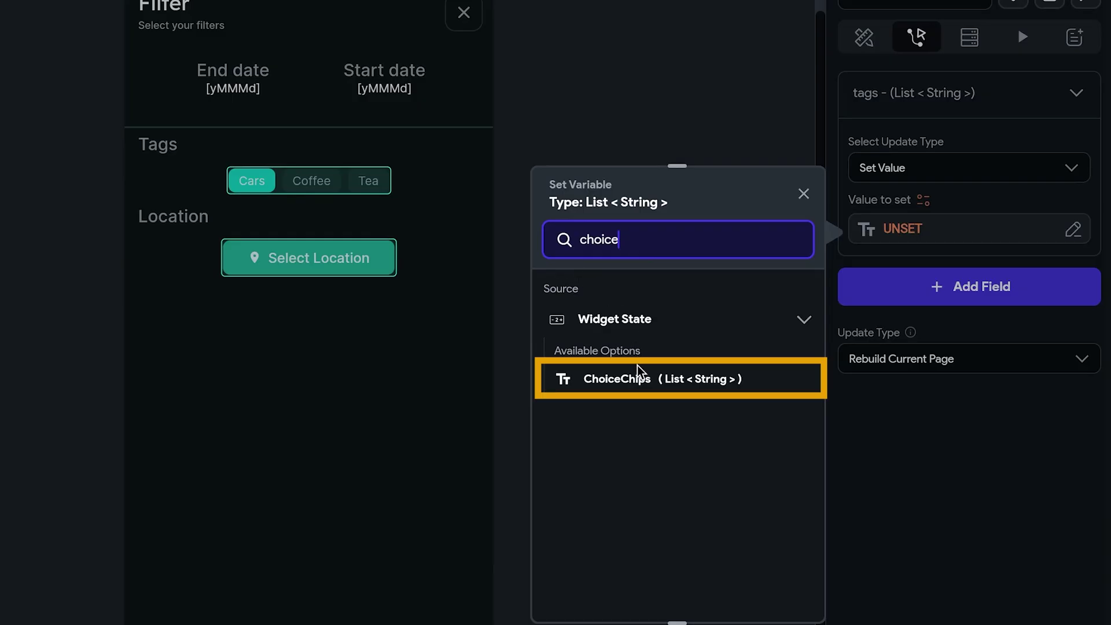
pyautogui.click(637, 374)
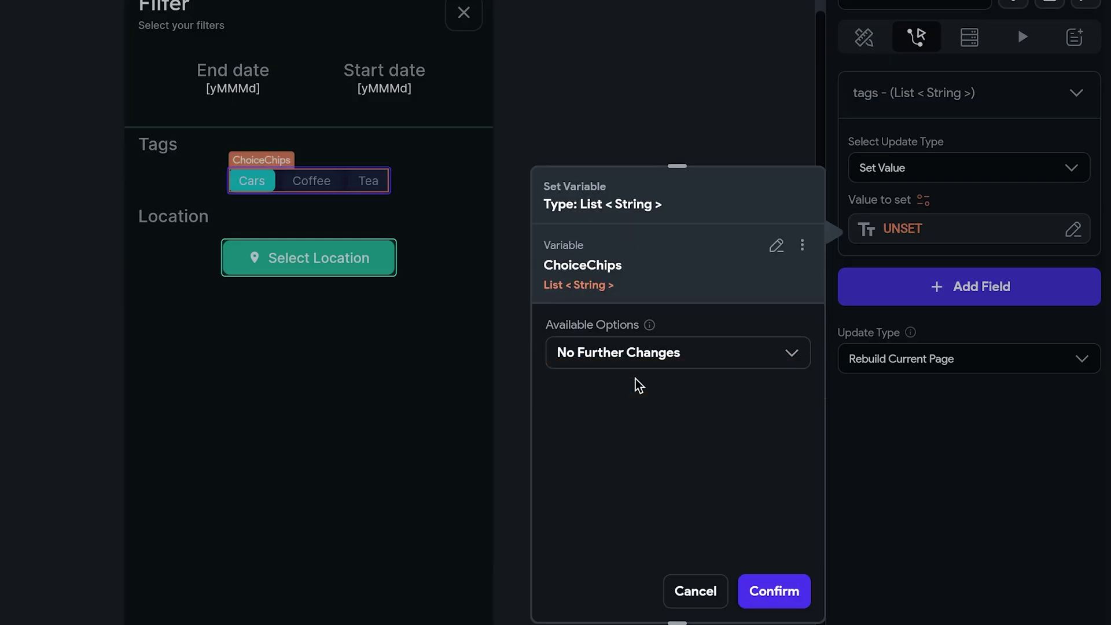
pyautogui.click(782, 588)
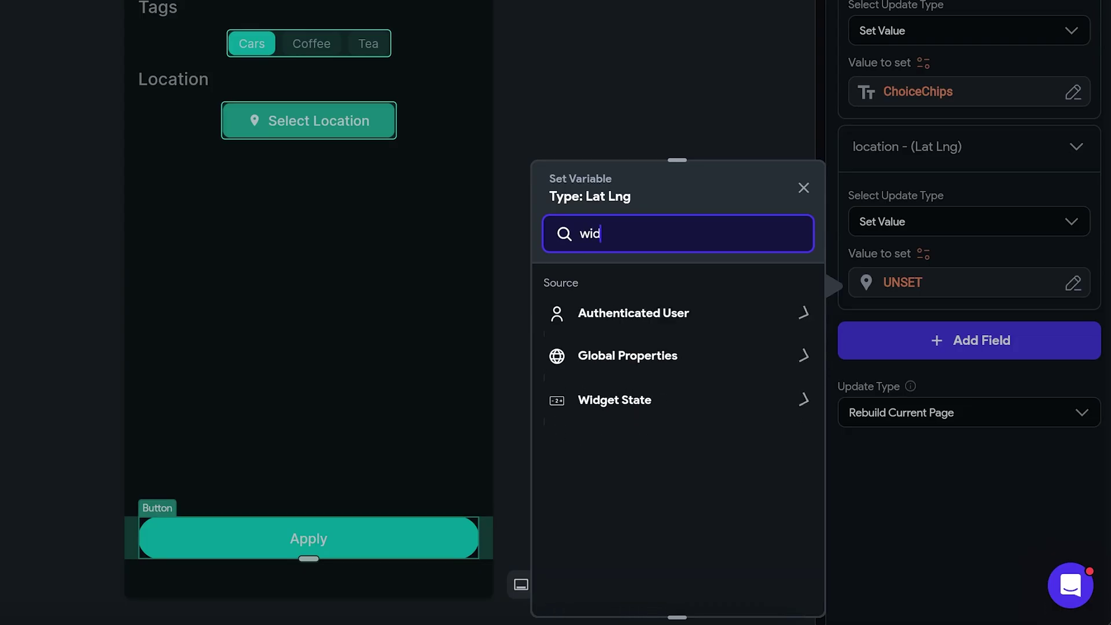
# - Set the location field's value to the LatLng place field of placePickerValue from Widget State
pyautogui.write('gets')
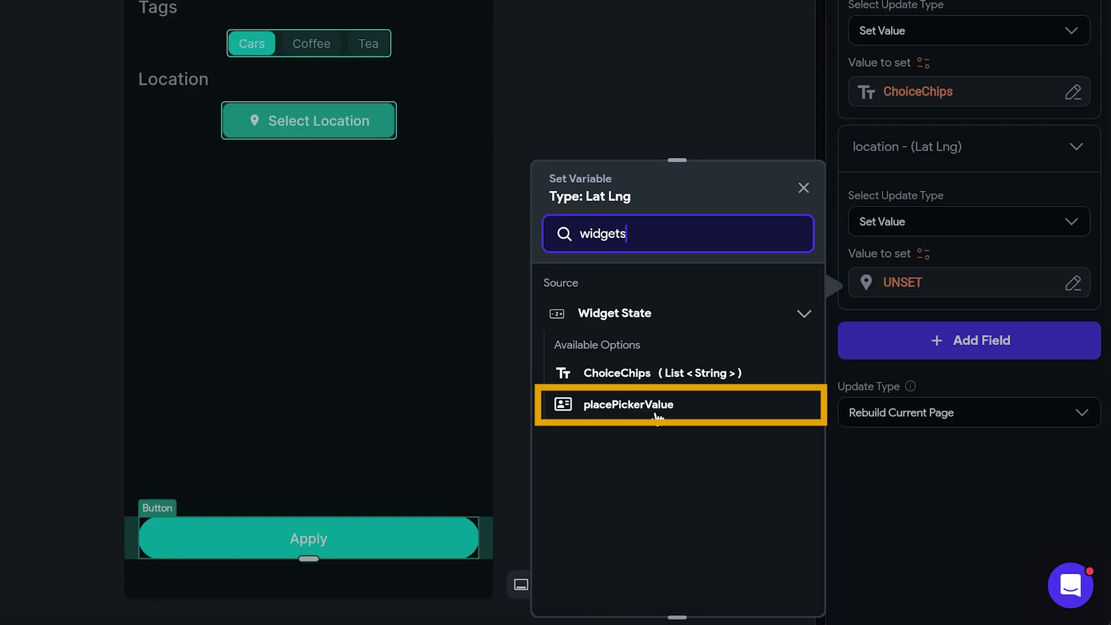
pyautogui.click(658, 416)
pyautogui.click(673, 412)
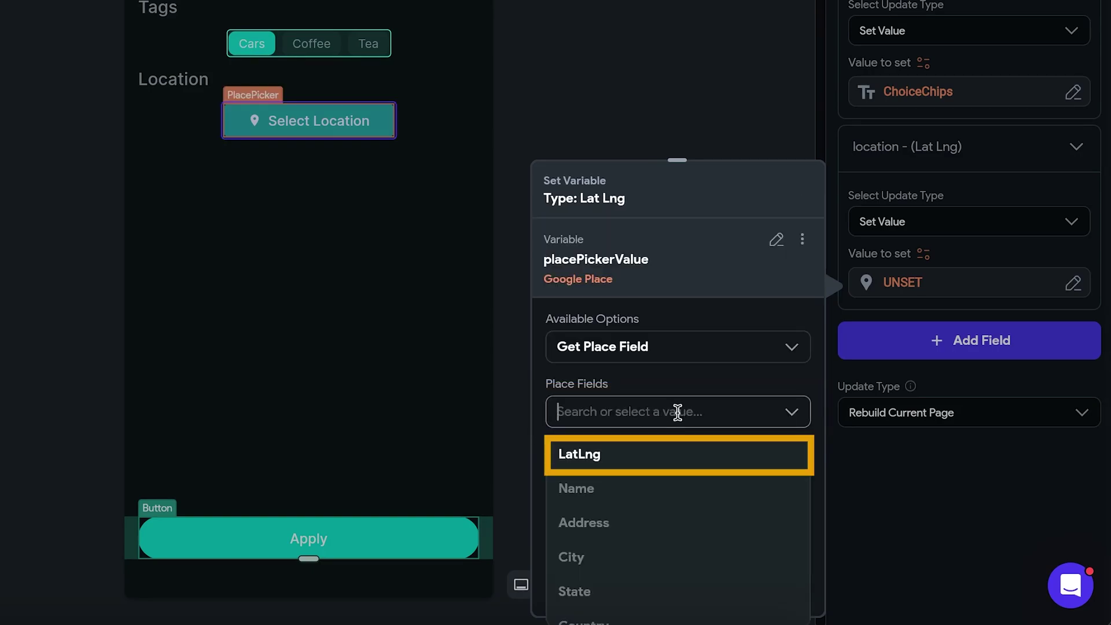
pyautogui.click(634, 458)
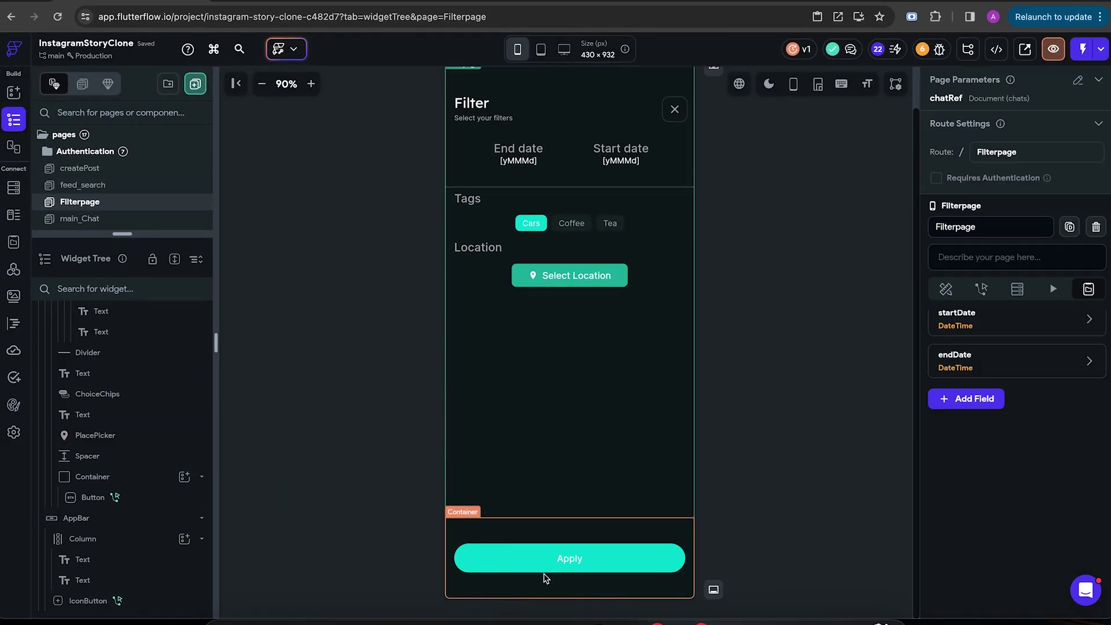
# - Add a Navigate To feed_search action after Update App State on the Apply button, with back navigation disallowed
pyautogui.click(546, 578)
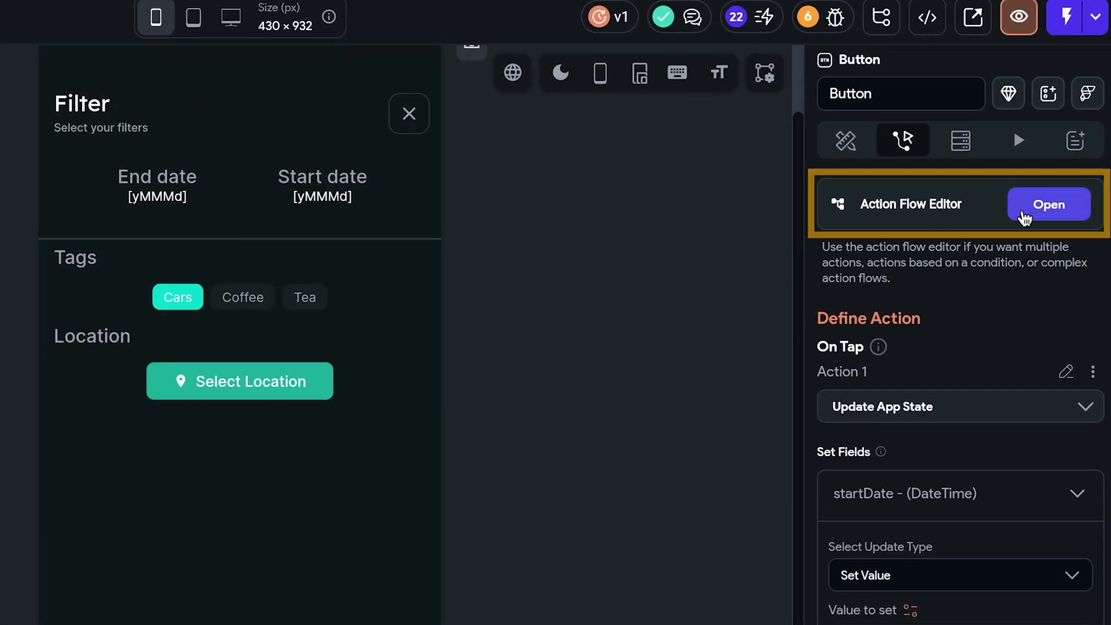
pyautogui.click(1022, 218)
pyautogui.click(545, 199)
pyautogui.click(544, 227)
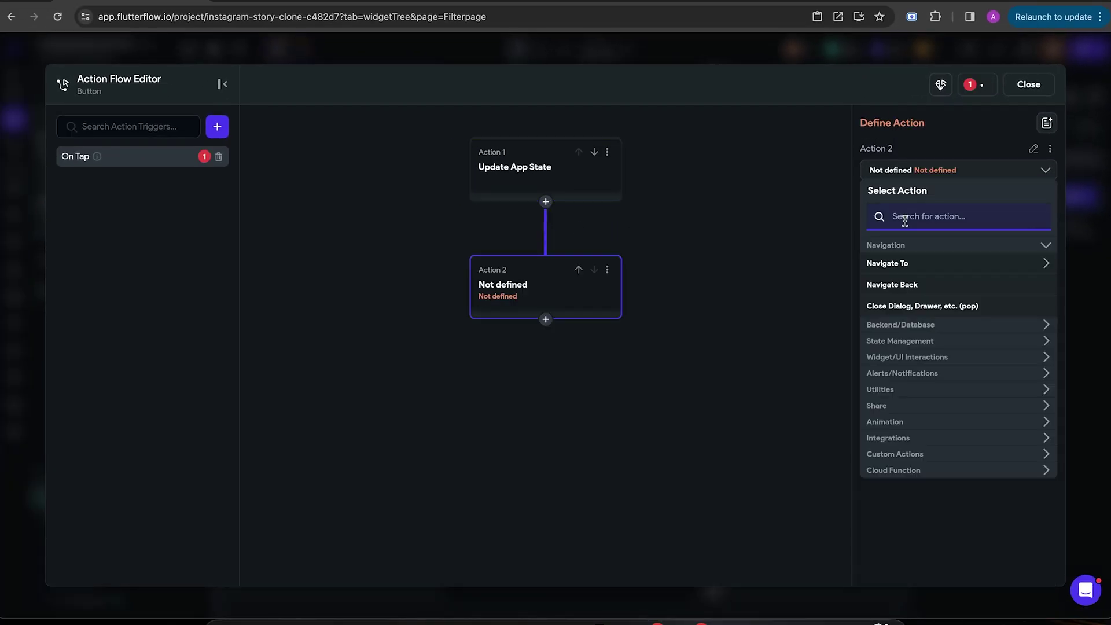
pyautogui.write('feed')
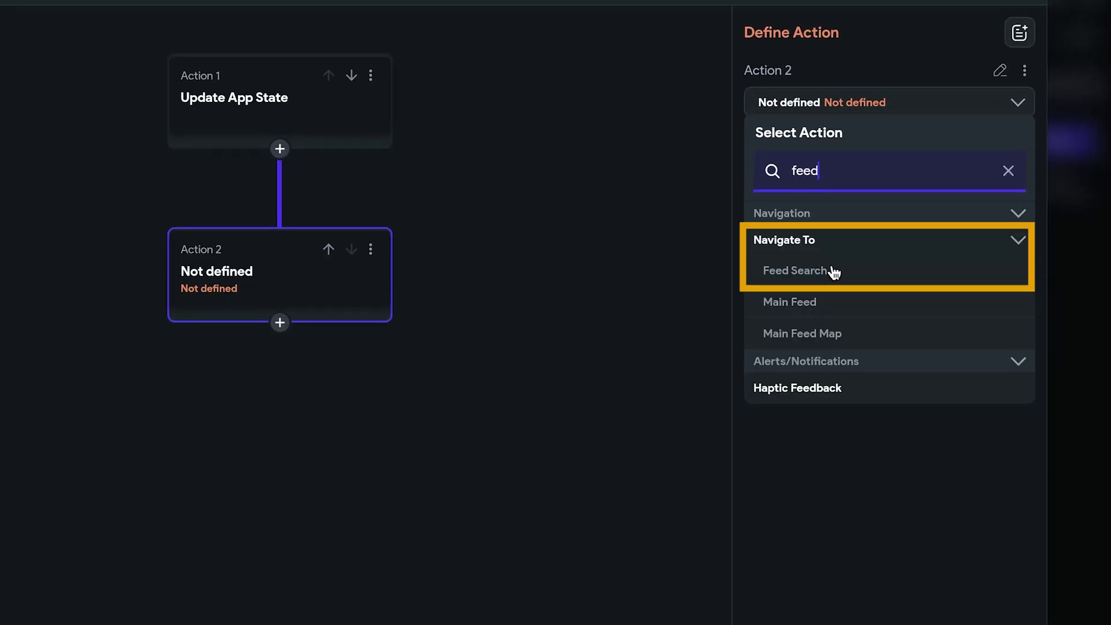
pyautogui.click(834, 271)
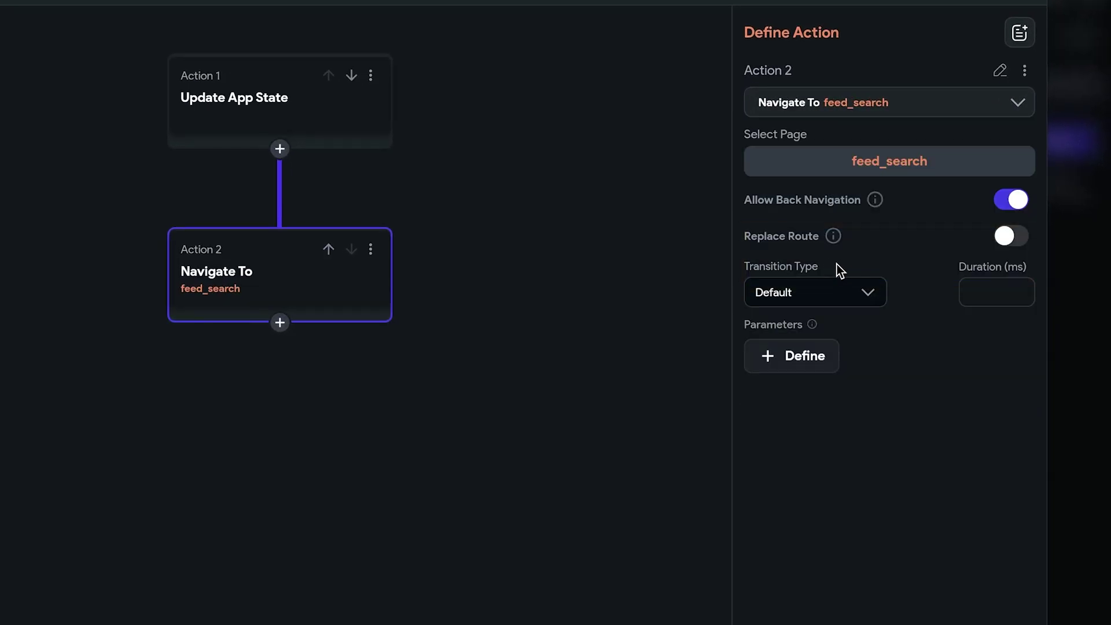
pyautogui.click(1014, 201)
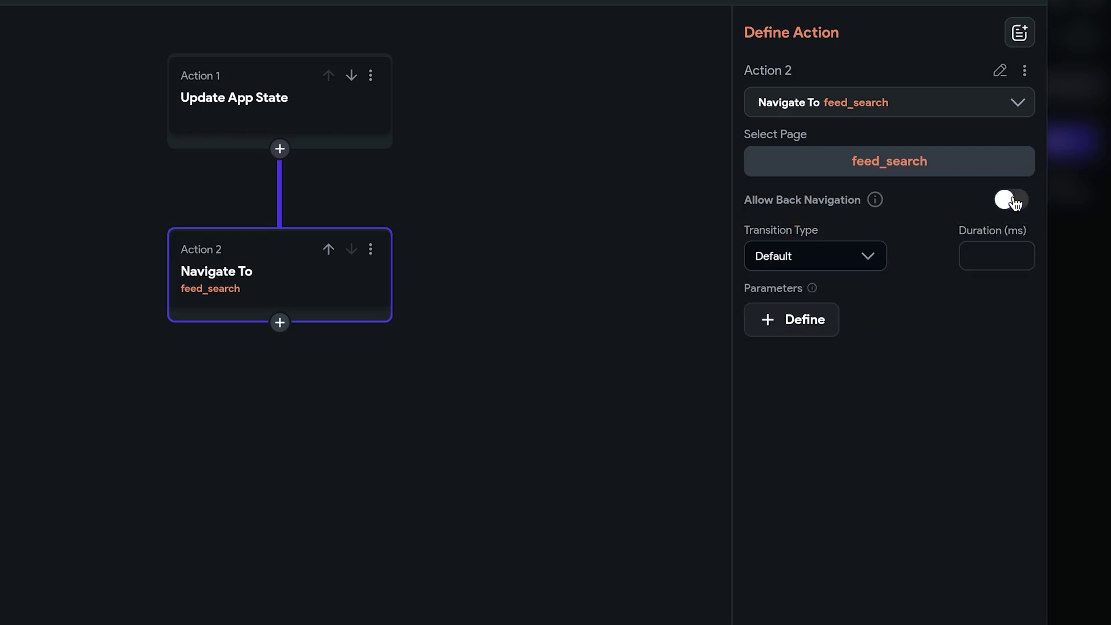
pyautogui.click(1019, 63)
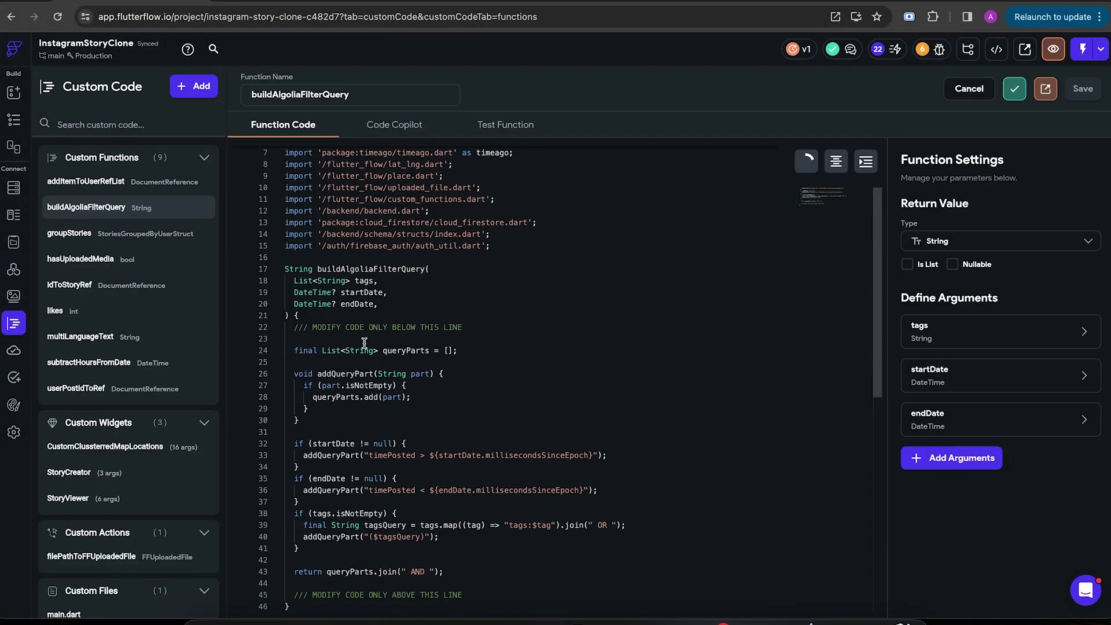
# - Review the buildAlgoliaFilterQuery function code and read Algolia's filters documentation on numeric comparisons, facet filters and tag filters
pyautogui.scroll(-1, 364, 345)
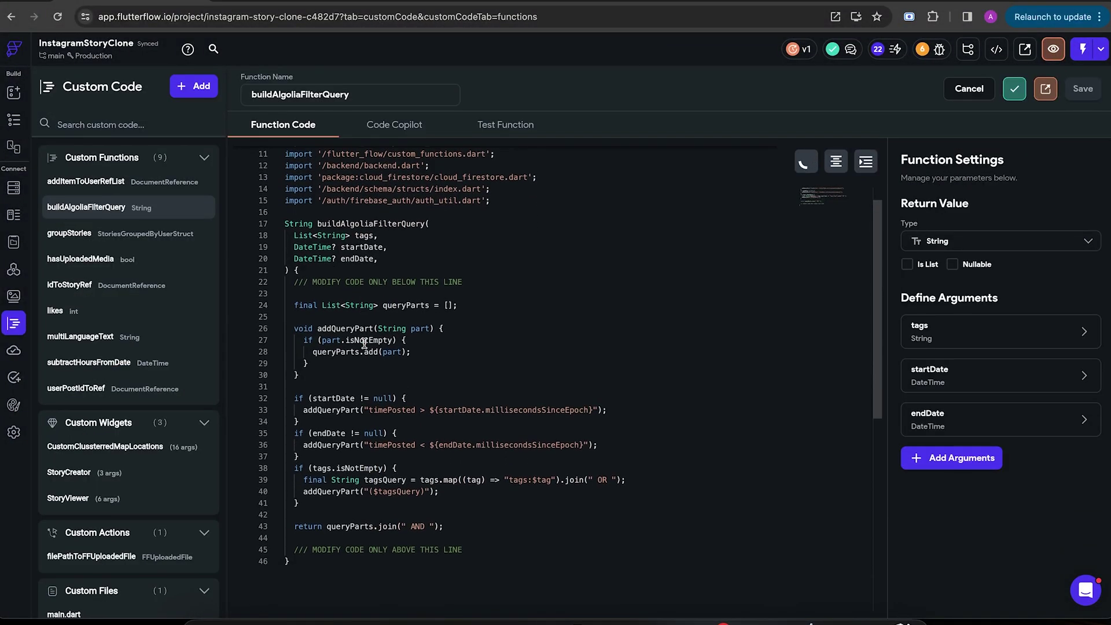
pyautogui.moveTo(347, 252)
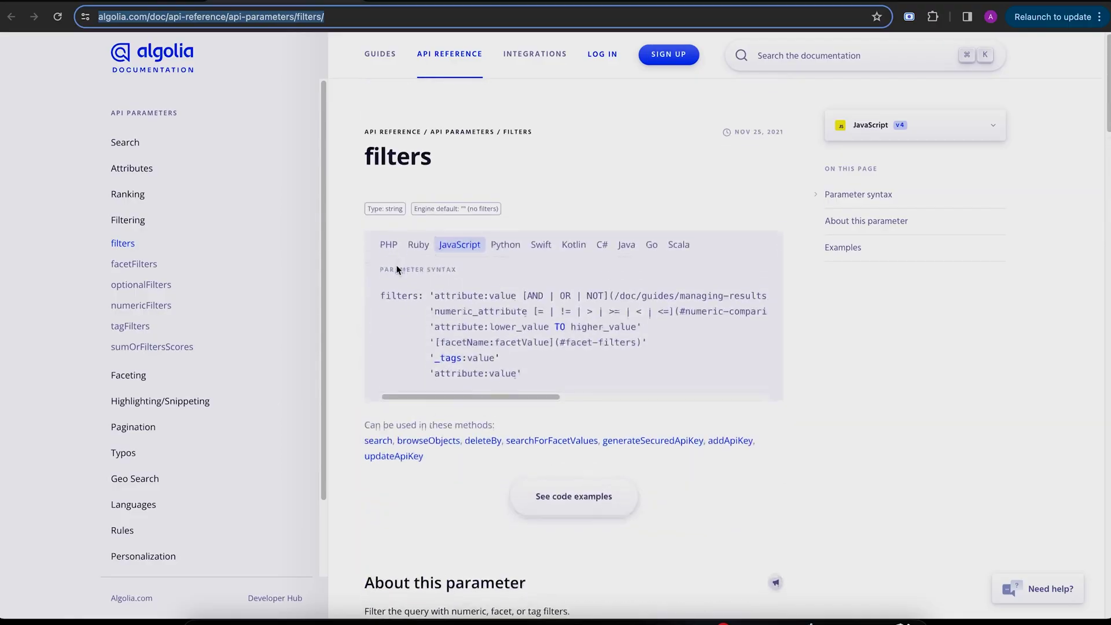
pyautogui.scroll(-1, 397, 266)
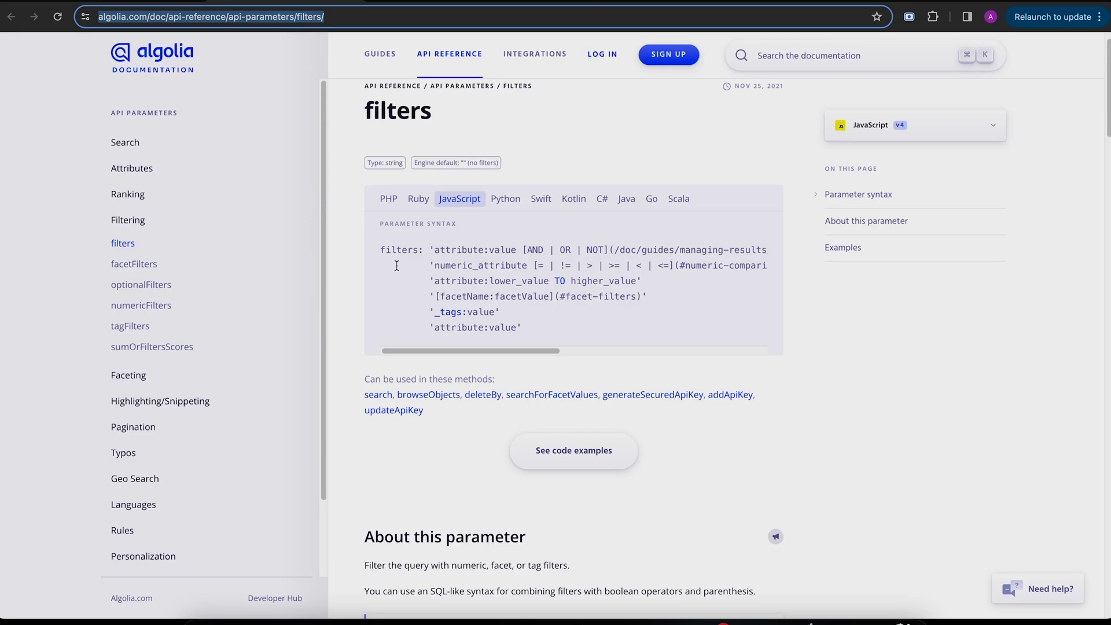
pyautogui.scroll(-8, 518, 469)
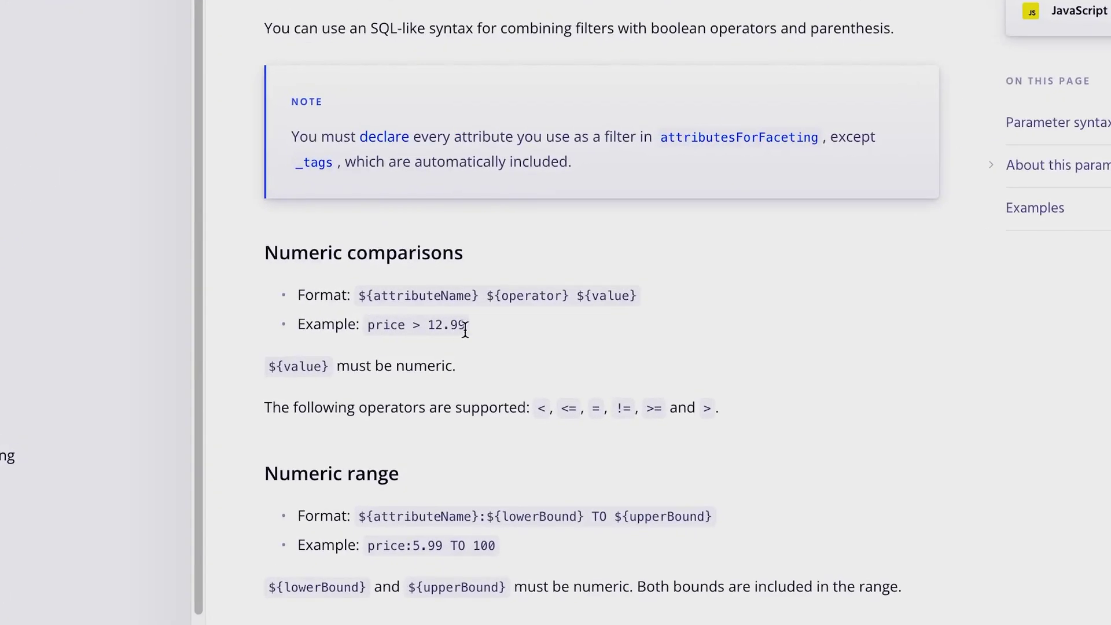
pyautogui.scroll(-3, 461, 377)
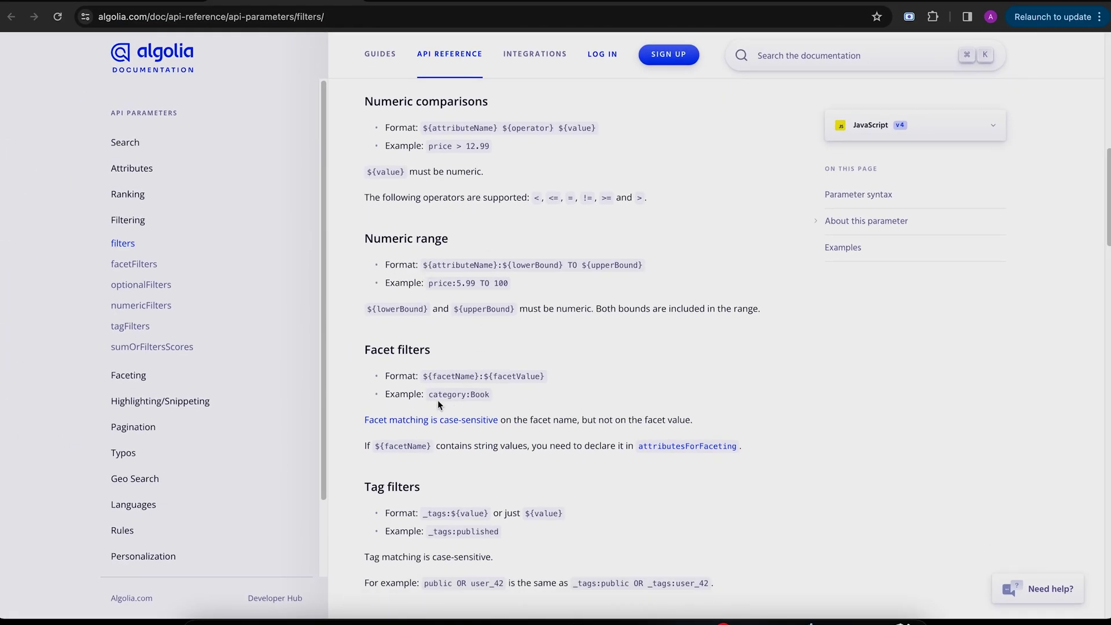
pyautogui.scroll(-1, 438, 401)
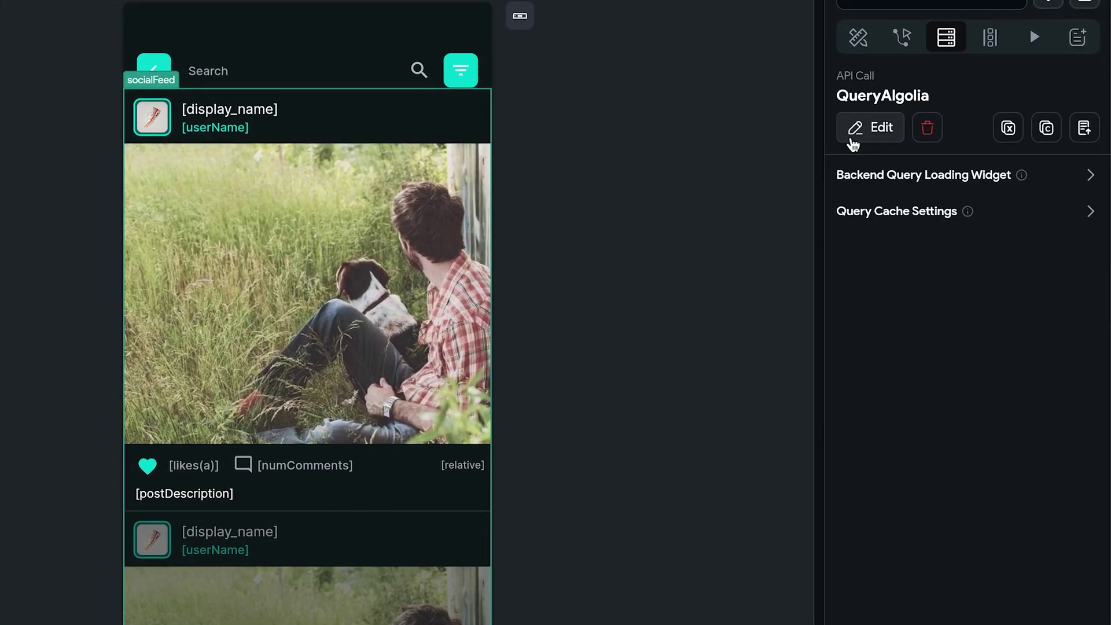
# - Add the filterQuery parameter to the variables of the socialFeed list's QueryAlgolia backend query
pyautogui.click(949, 187)
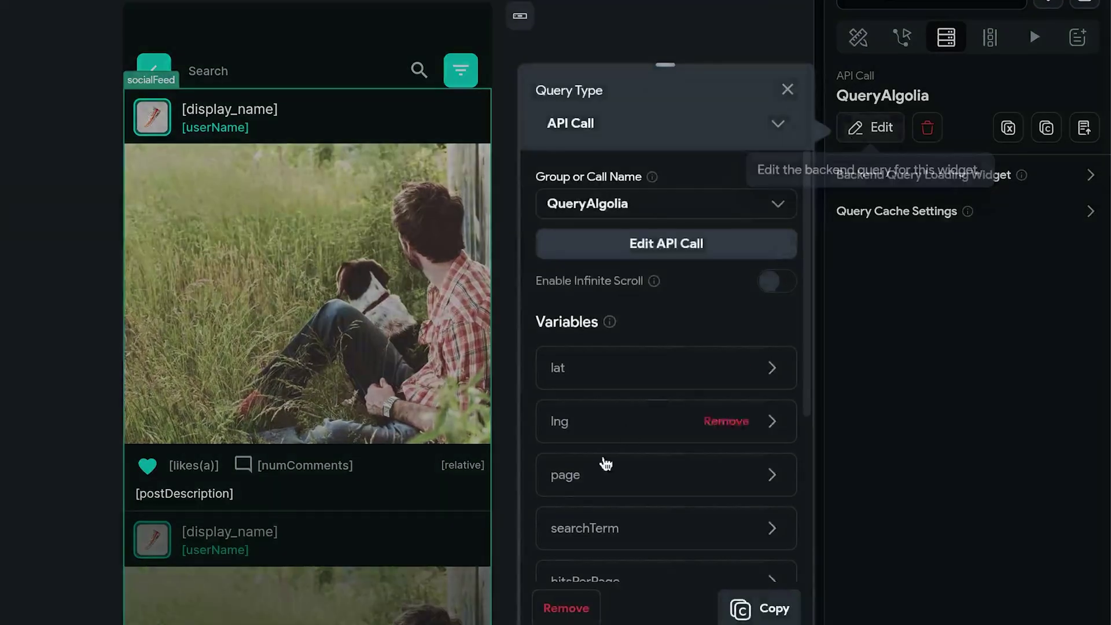
pyautogui.scroll(-4, 571, 477)
pyautogui.click(653, 544)
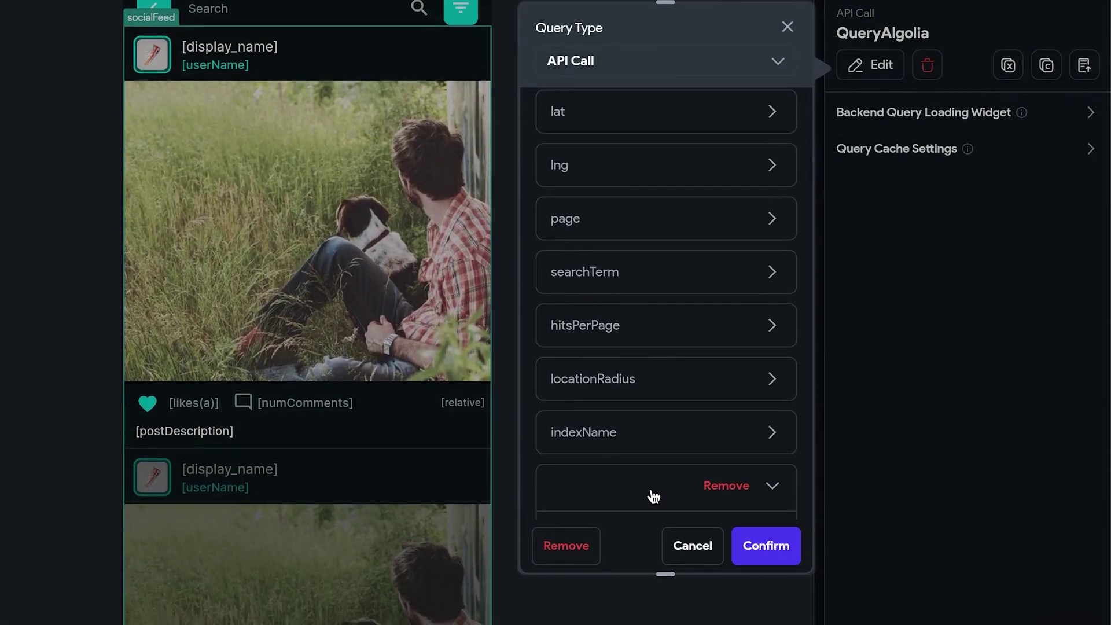
pyautogui.scroll(-2, 652, 492)
pyautogui.click(651, 493)
pyautogui.click(641, 528)
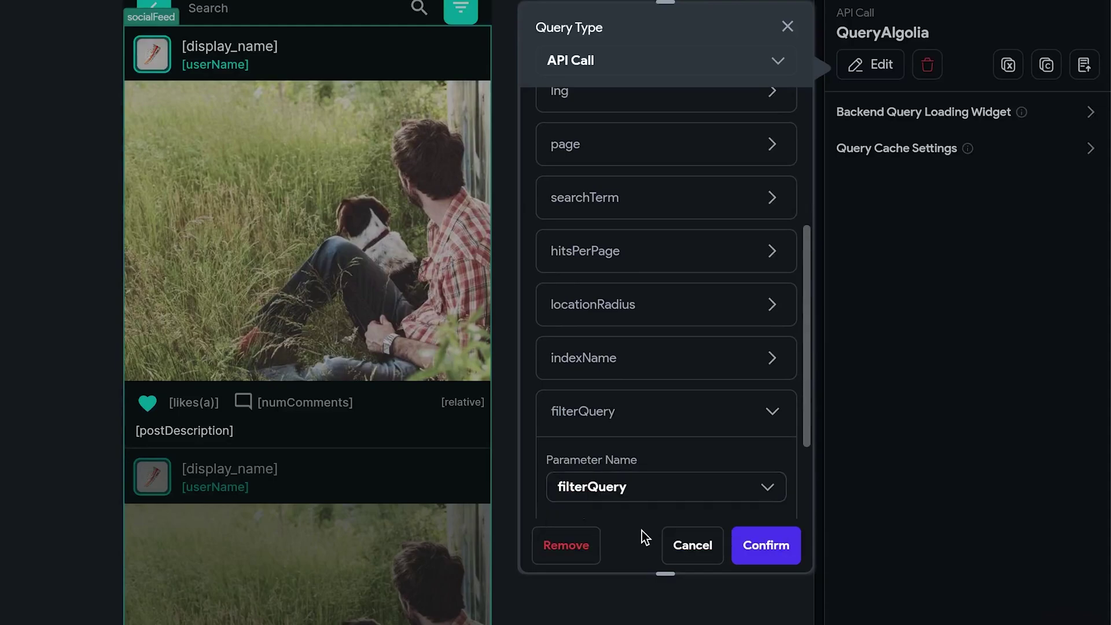
pyautogui.scroll(-3, 643, 434)
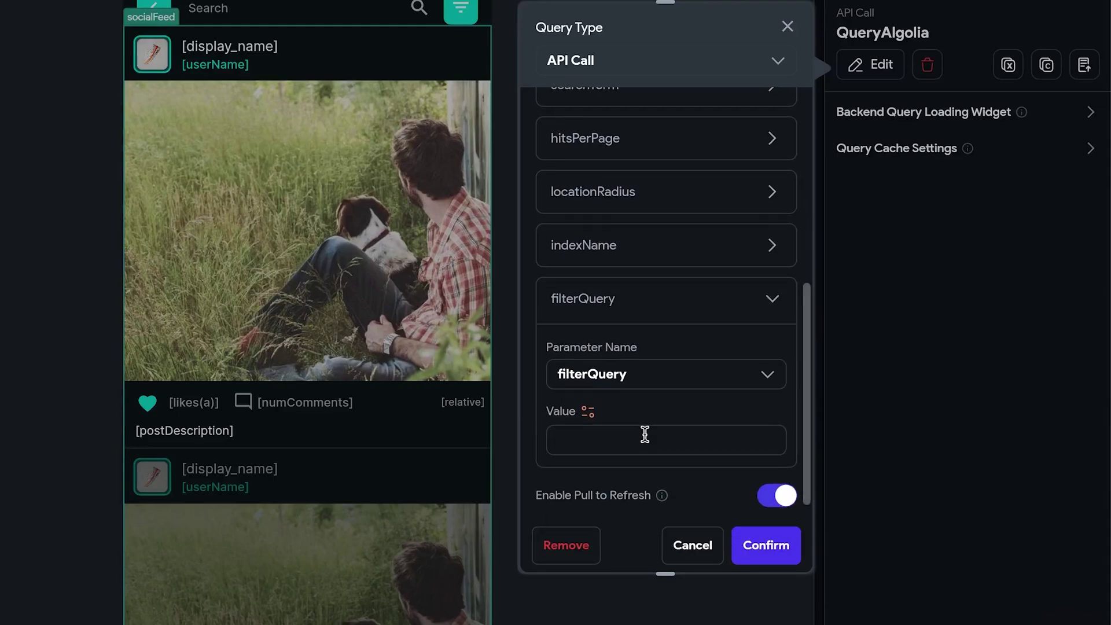
# - Set filterQuery's value to the buildAlgoliaFilterQuery custom function, with its tags argument taken from the tags app state variable
pyautogui.click(588, 412)
pyautogui.write('build')
pyautogui.click(380, 453)
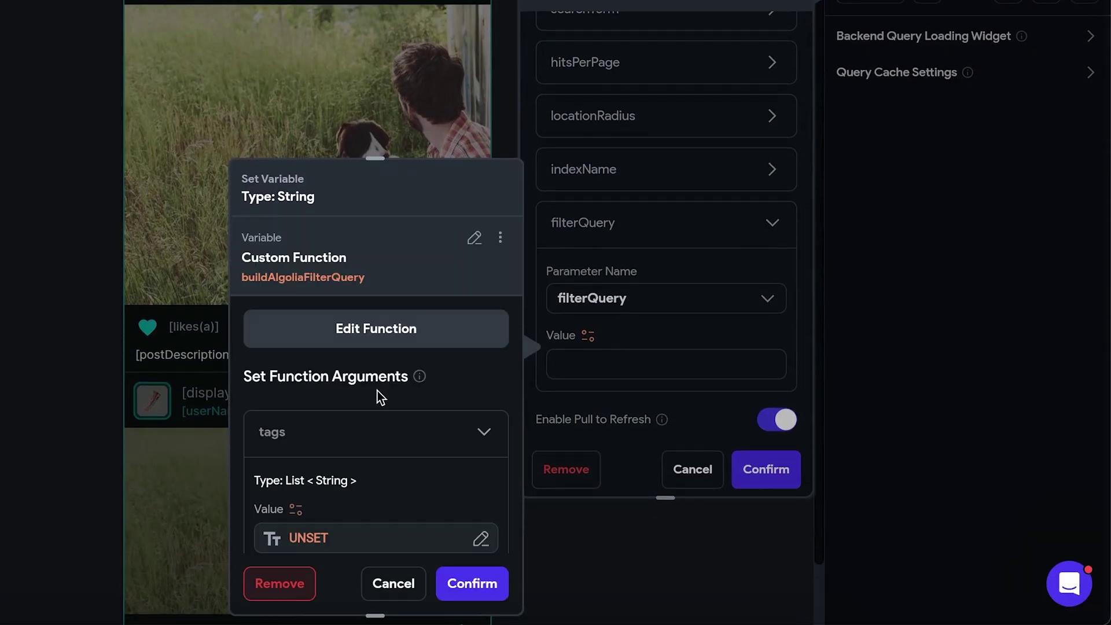
pyautogui.scroll(-3, 368, 528)
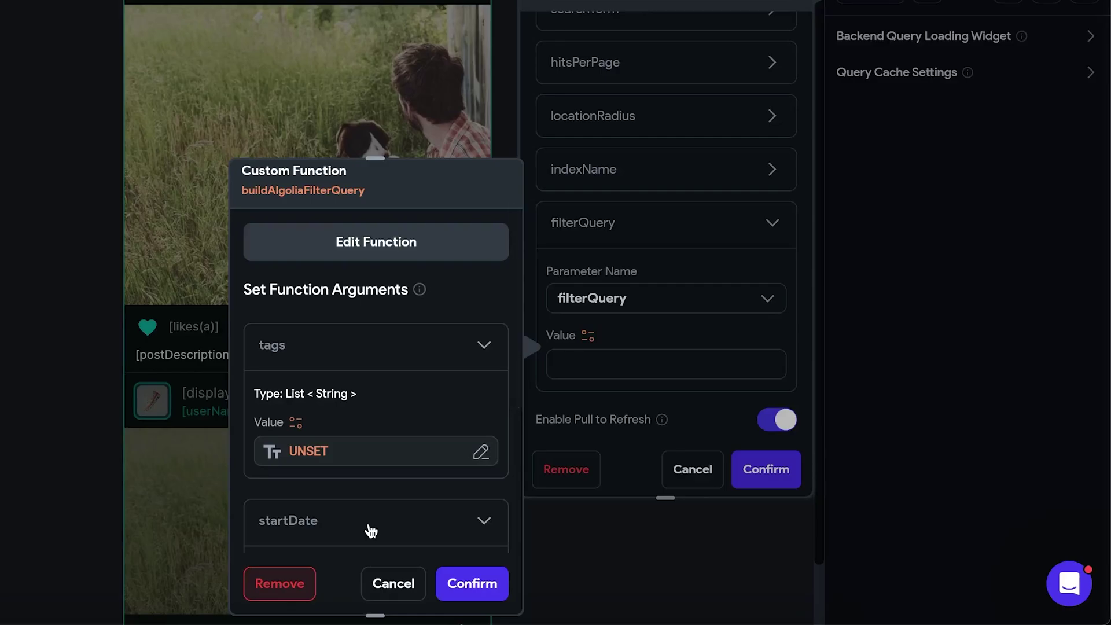
pyautogui.click(347, 451)
pyautogui.write('tags')
pyautogui.click(17, 373)
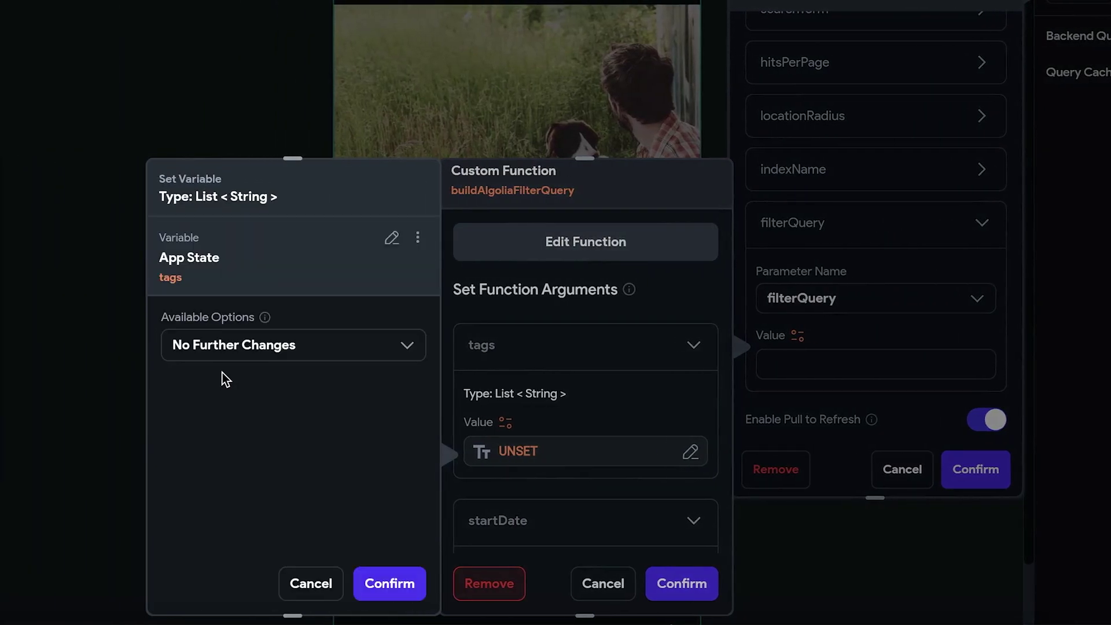
pyautogui.click(390, 584)
# - Set the function's startDate and endDate arguments to the matching app state variables and confirm the backend query
pyautogui.scroll(-3, 463, 515)
pyautogui.click(505, 420)
pyautogui.write('star')
pyautogui.click(233, 374)
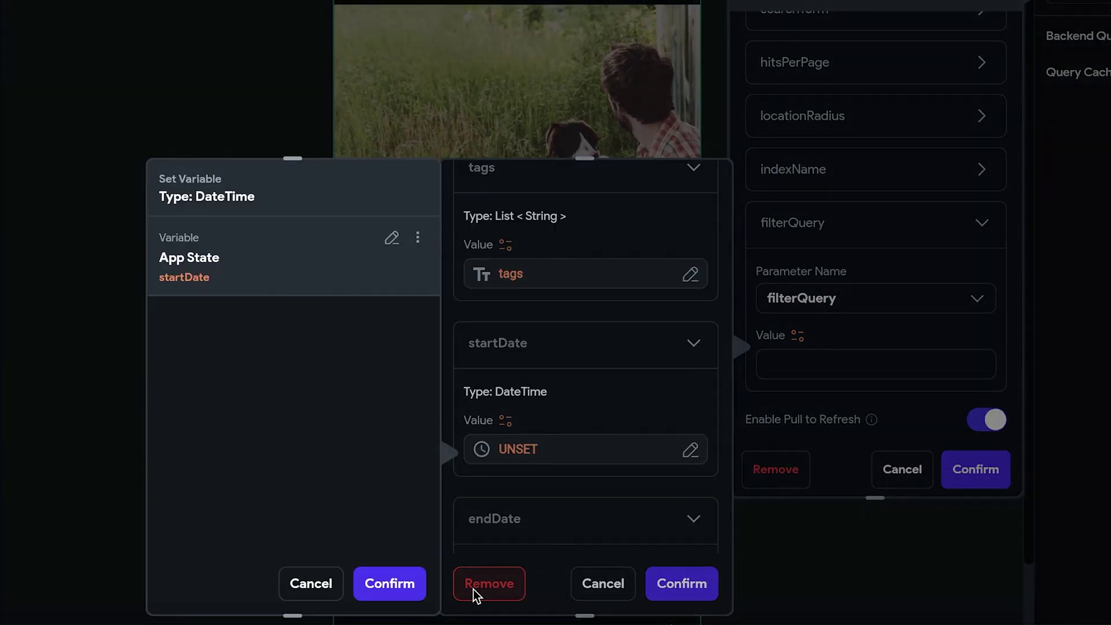
pyautogui.click(390, 583)
pyautogui.click(505, 432)
pyautogui.write('endDate')
pyautogui.click(283, 375)
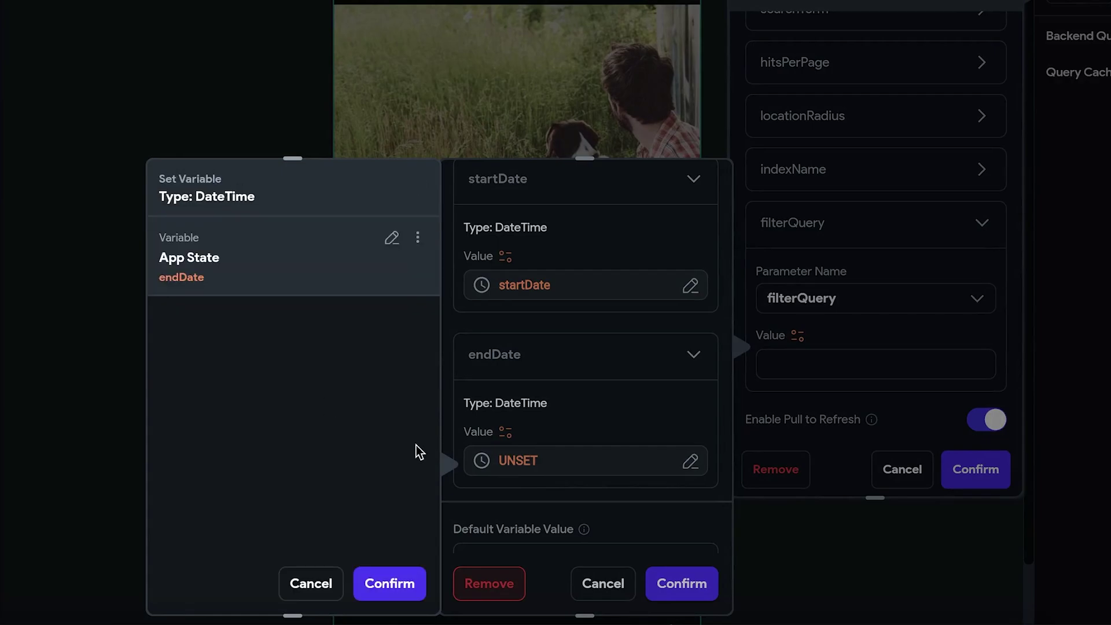
pyautogui.click(389, 584)
pyautogui.click(682, 584)
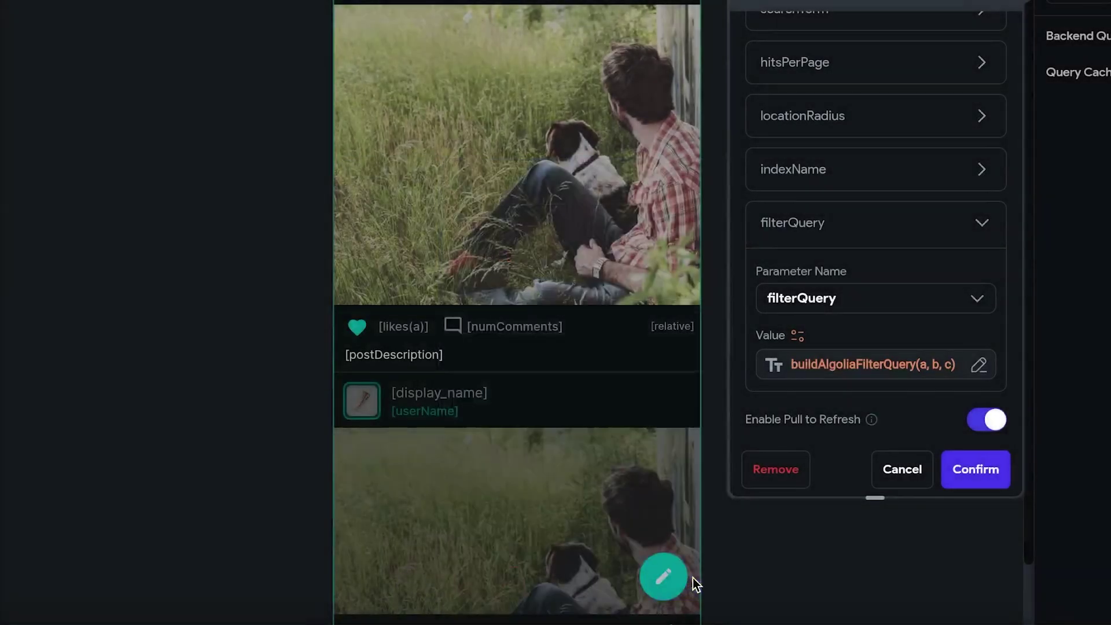
pyautogui.scroll(-1, 986, 487)
pyautogui.click(1000, 483)
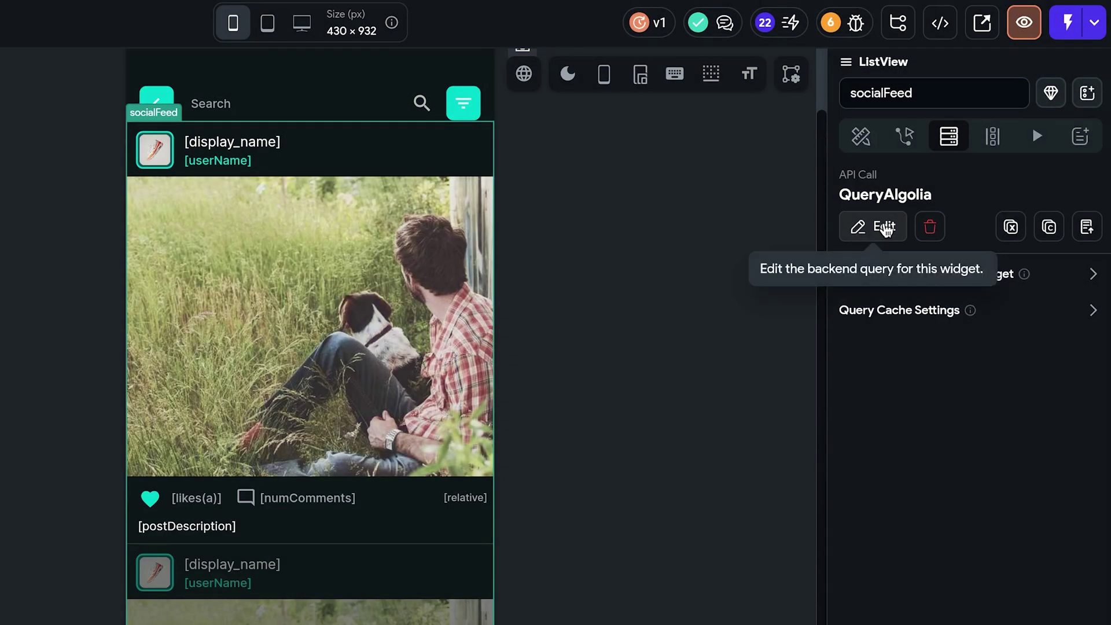
# - Enable infinite scroll on the QueryAlgolia query, set the page variable to Next Page Index (SocialFeed), and check hitsPerPage before confirming
pyautogui.click(884, 226)
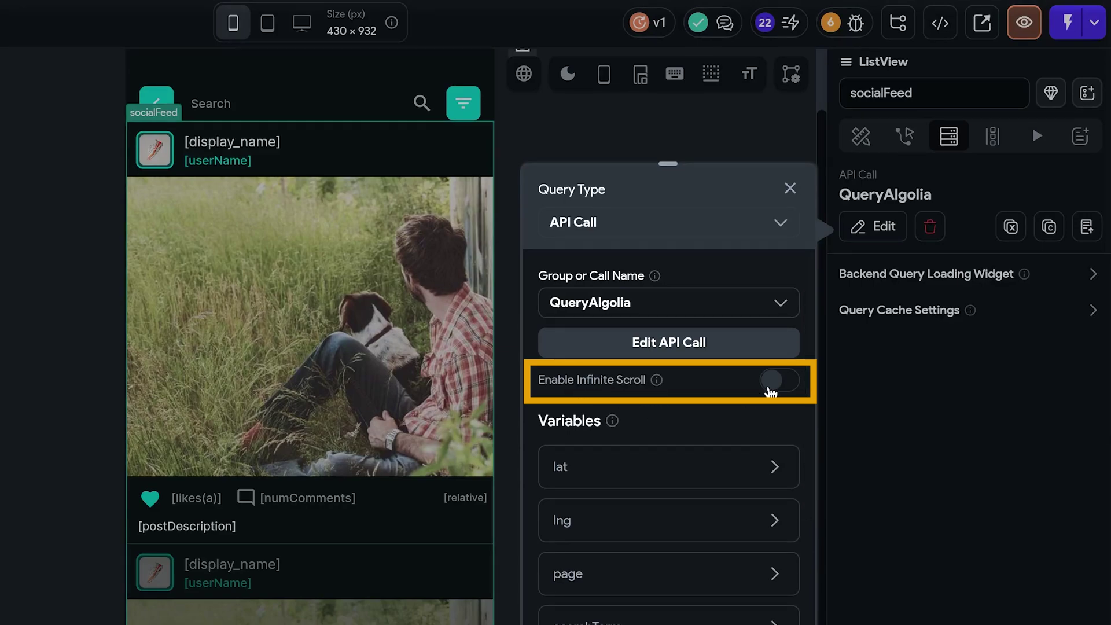
pyautogui.click(775, 382)
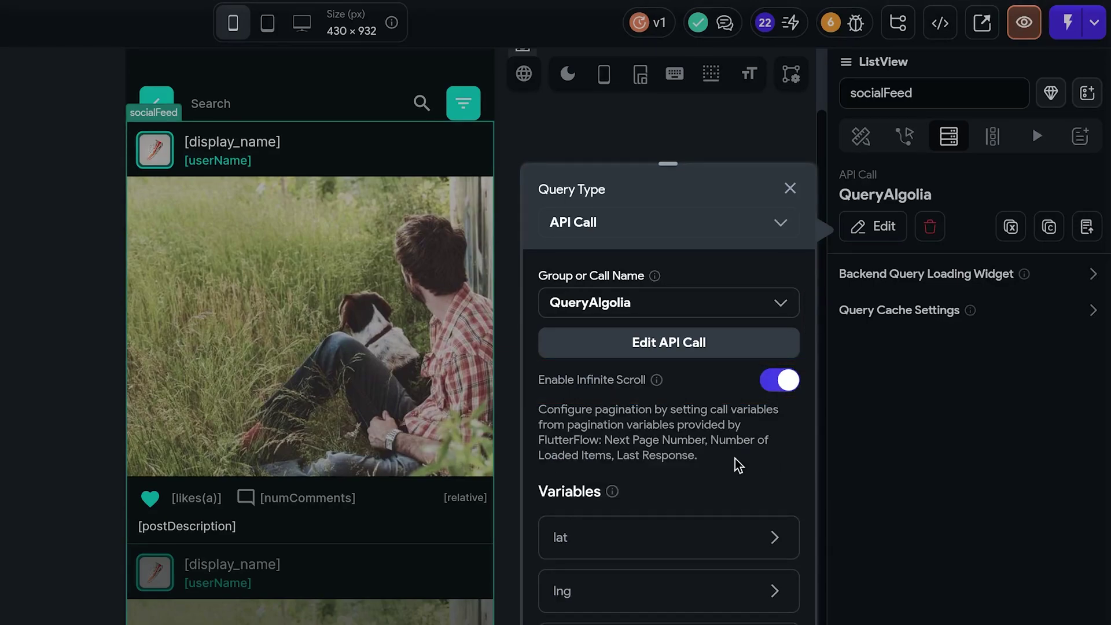
pyautogui.scroll(-2, 739, 466)
pyautogui.click(600, 518)
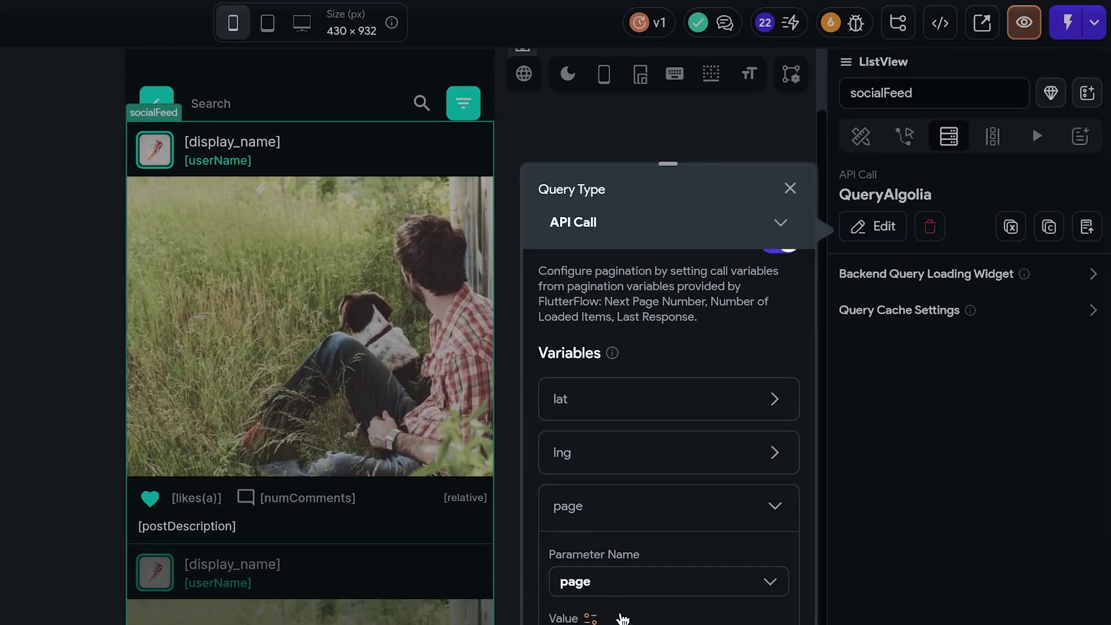
pyautogui.click(590, 618)
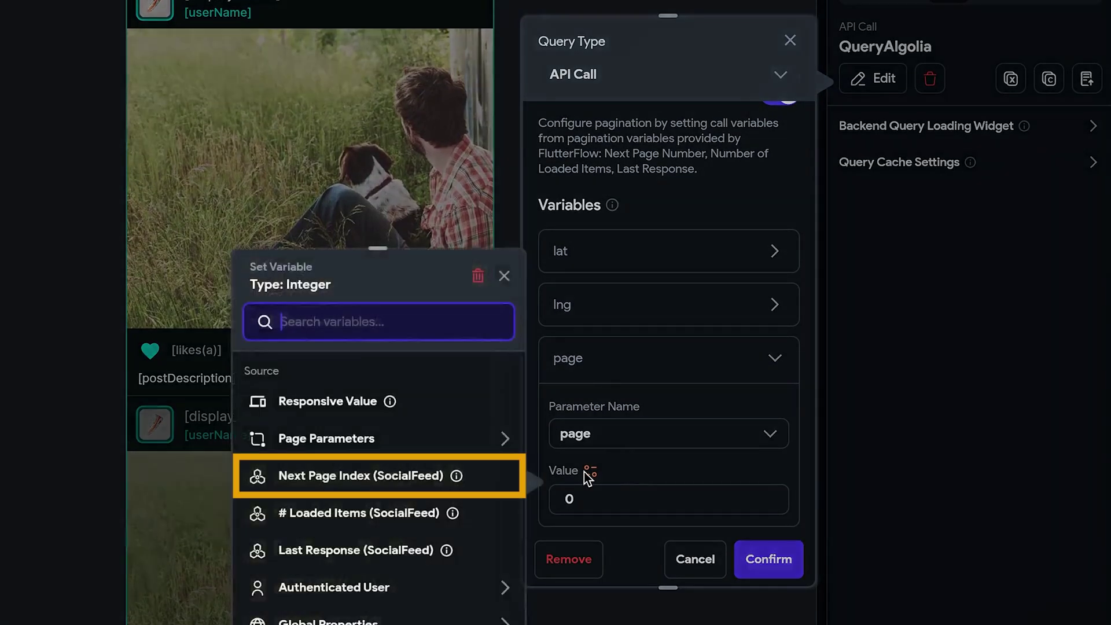
pyautogui.click(355, 475)
pyautogui.scroll(-5, 627, 220)
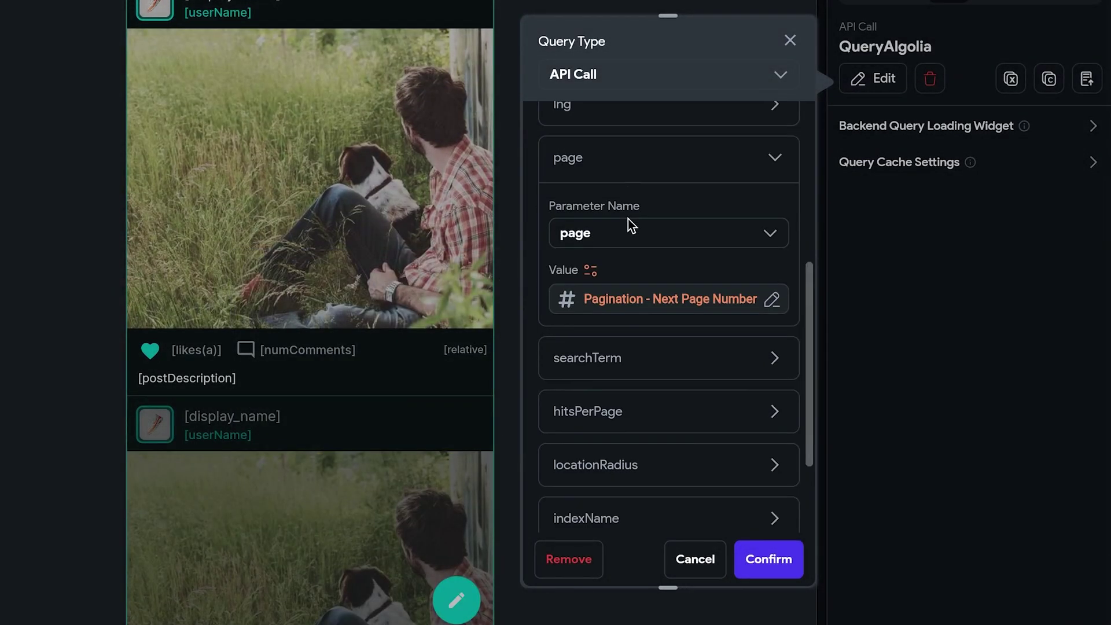
pyautogui.click(623, 345)
pyautogui.scroll(-3, 623, 346)
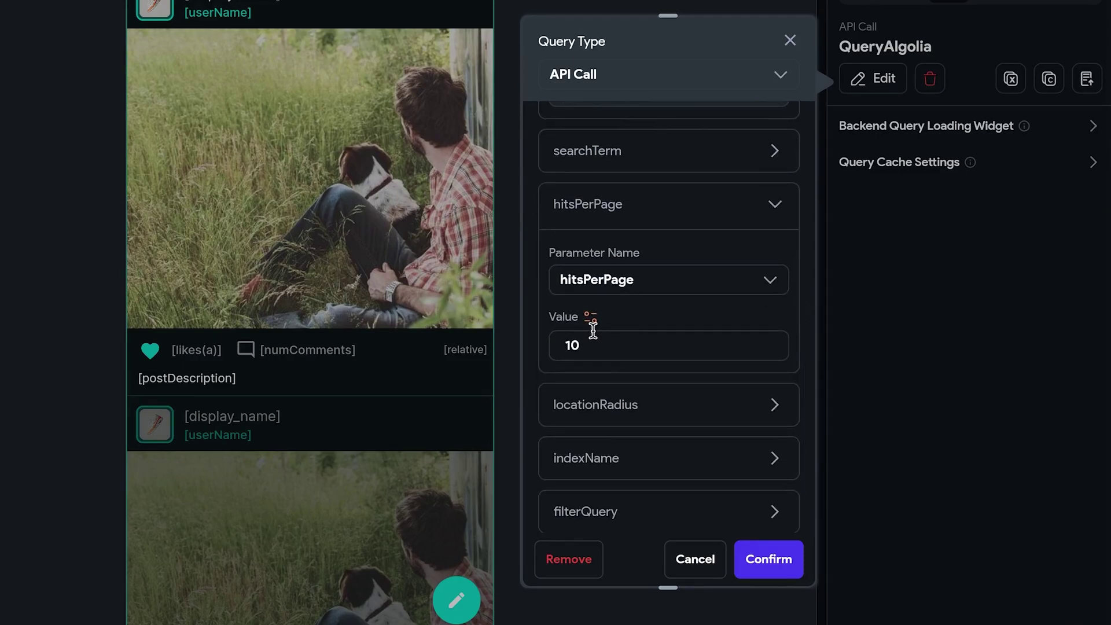
pyautogui.click(775, 203)
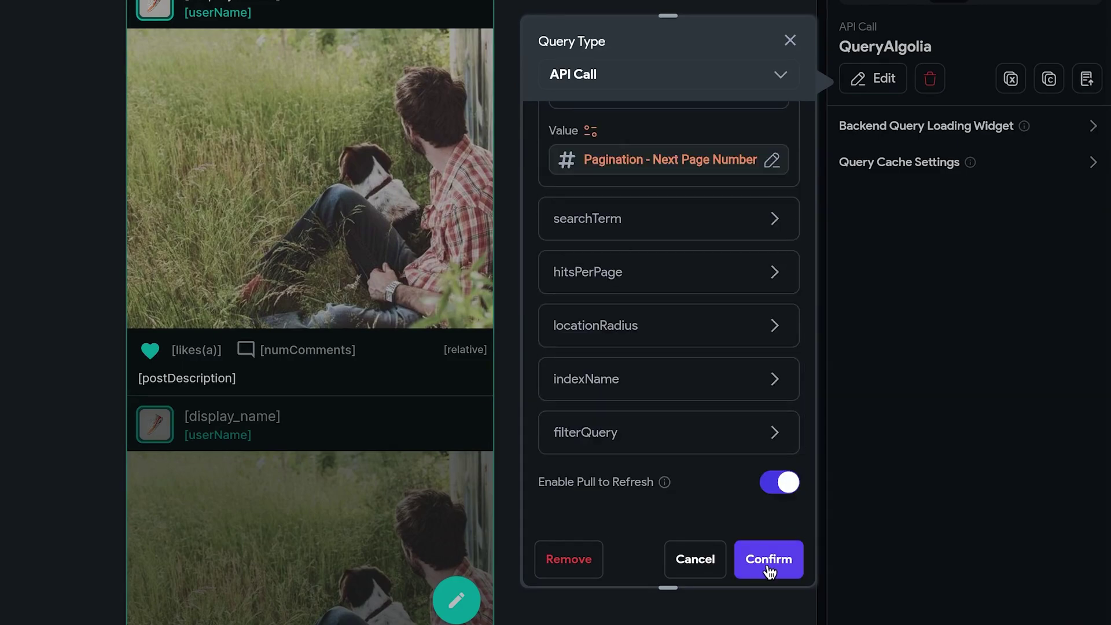
pyautogui.click(769, 561)
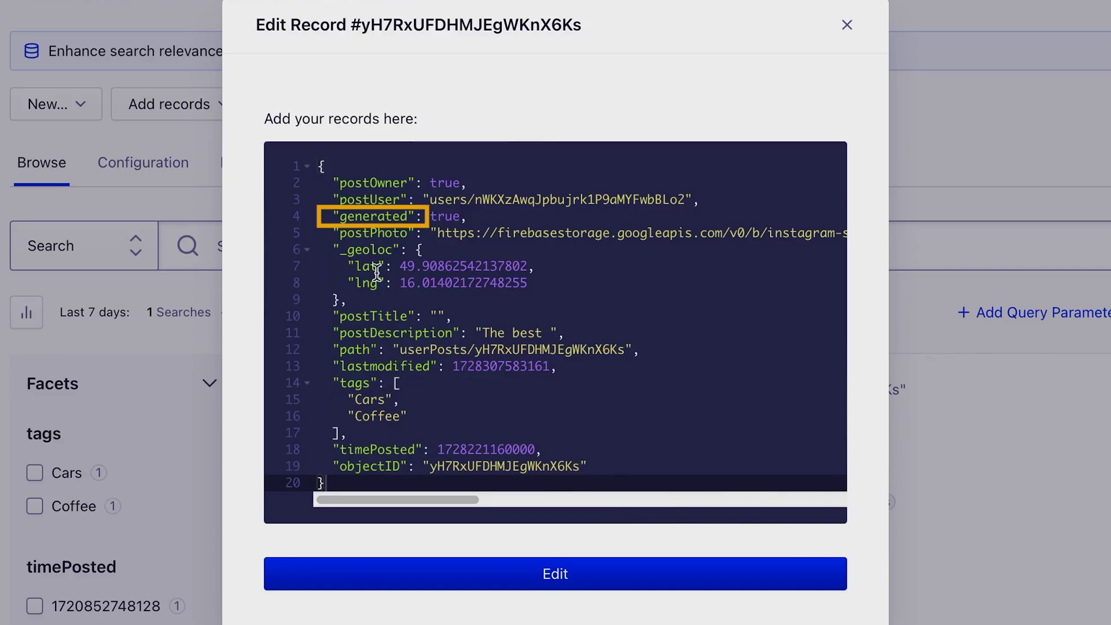
# - In Algolia, add generated to the userPosts index's attributes for faceting and save the settings
pyautogui.doubleClick(373, 218)
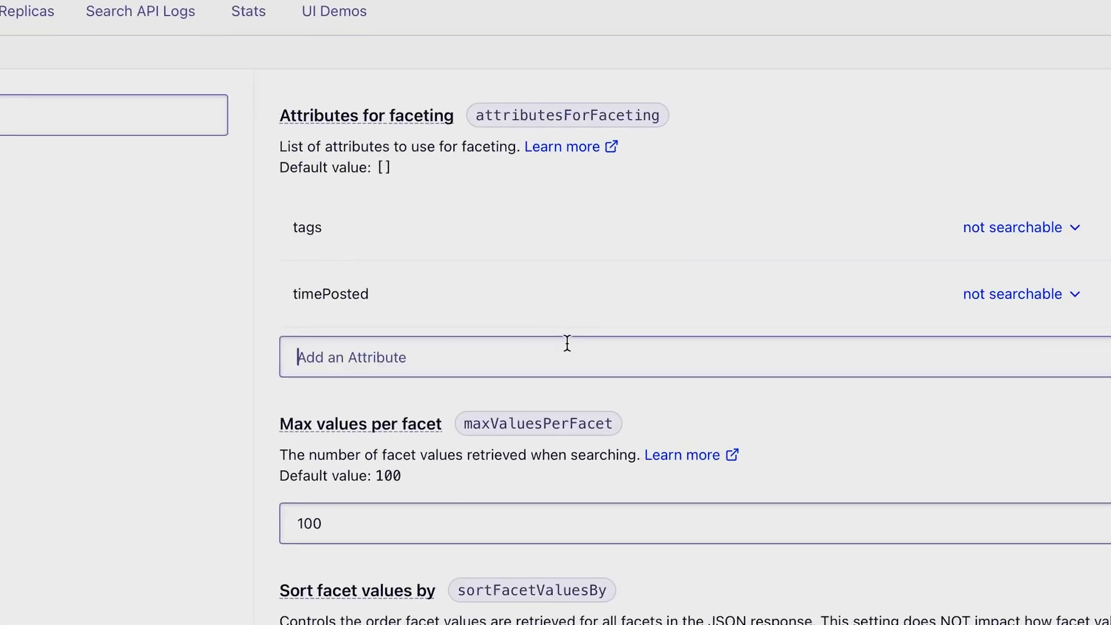
pyautogui.write('gen')
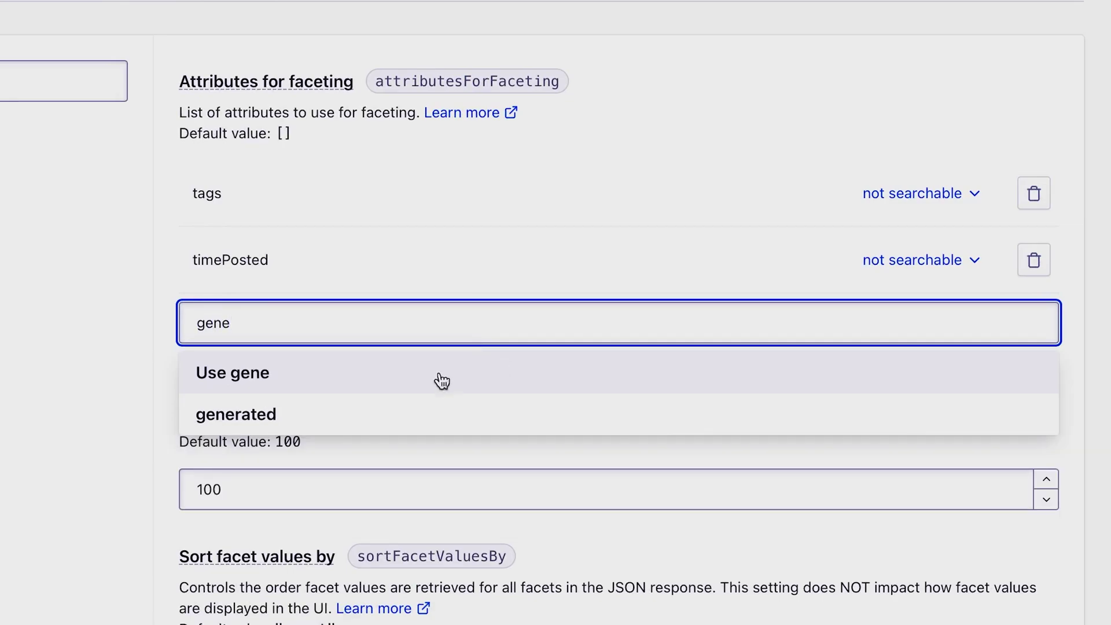
pyautogui.write('e')
pyautogui.click(411, 408)
pyautogui.click(1018, 591)
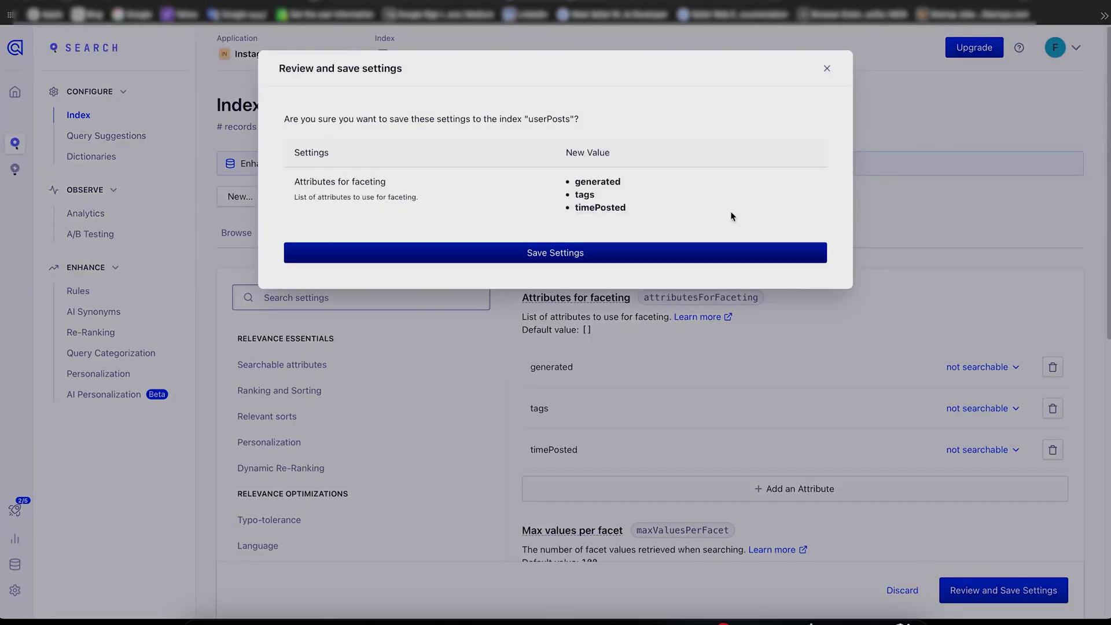
pyautogui.click(678, 252)
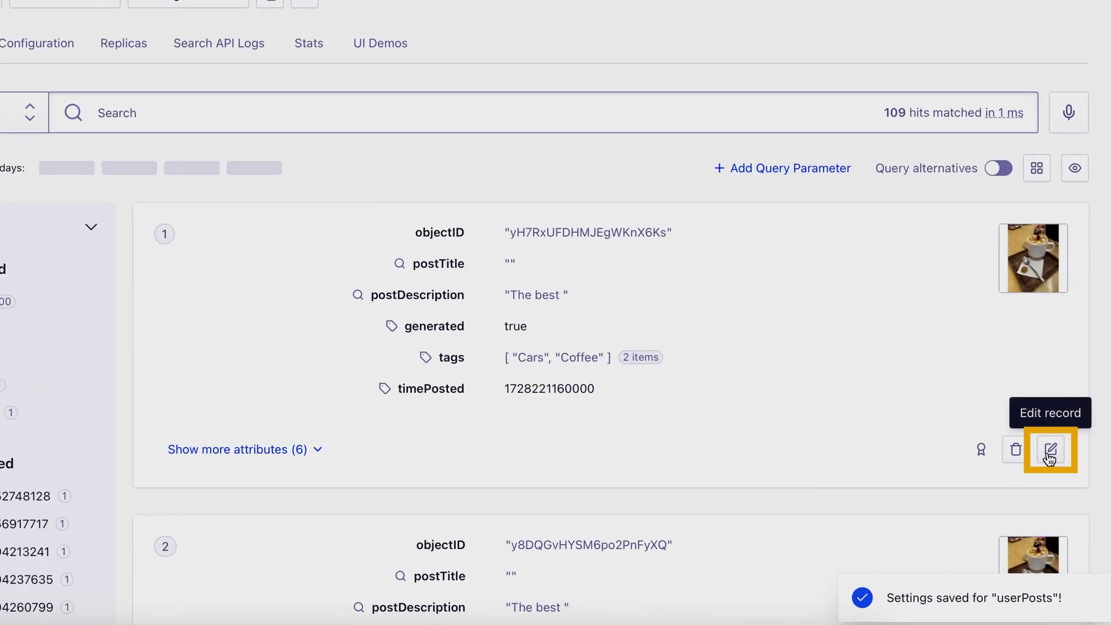
# - Open the first userPosts record for editing and copy its entire JSON
pyautogui.click(1049, 456)
pyautogui.click(525, 340)
pyautogui.press('super+a')
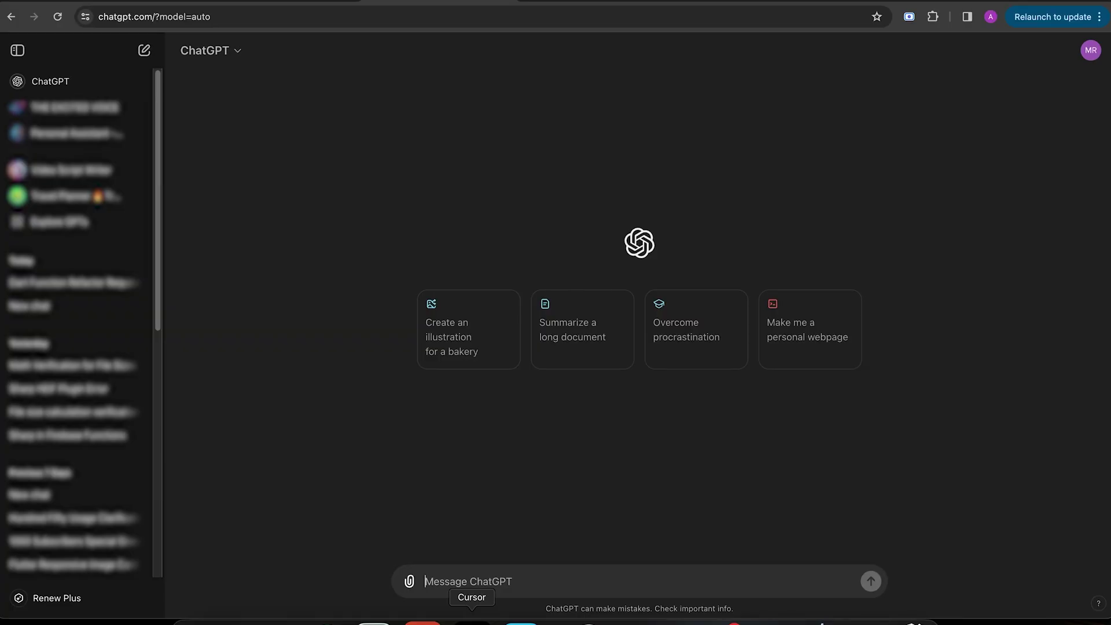
# - Switch to ChatGPT and start a prompt reading "Hey" and, on a new line, "this is how my object look like on algolia index"
pyautogui.write('Hey')
pyautogui.hotkey('shift', 'Return')
pyautogui.write('this is how my object look like on a')
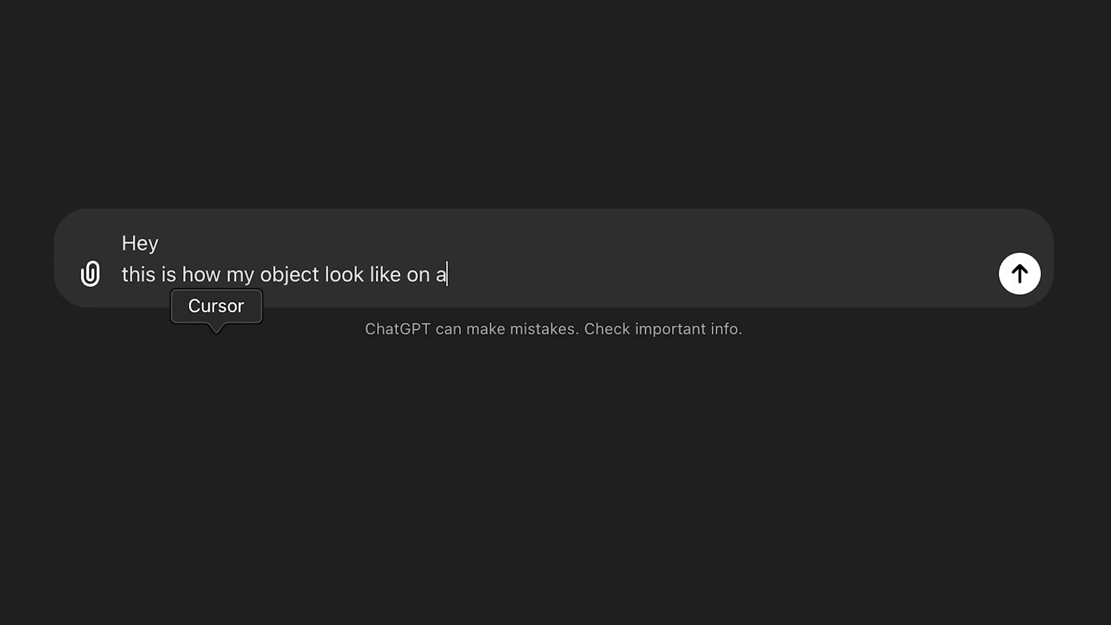
pyautogui.write('lgolia index')
pyautogui.hotkey('shift', 'Return')
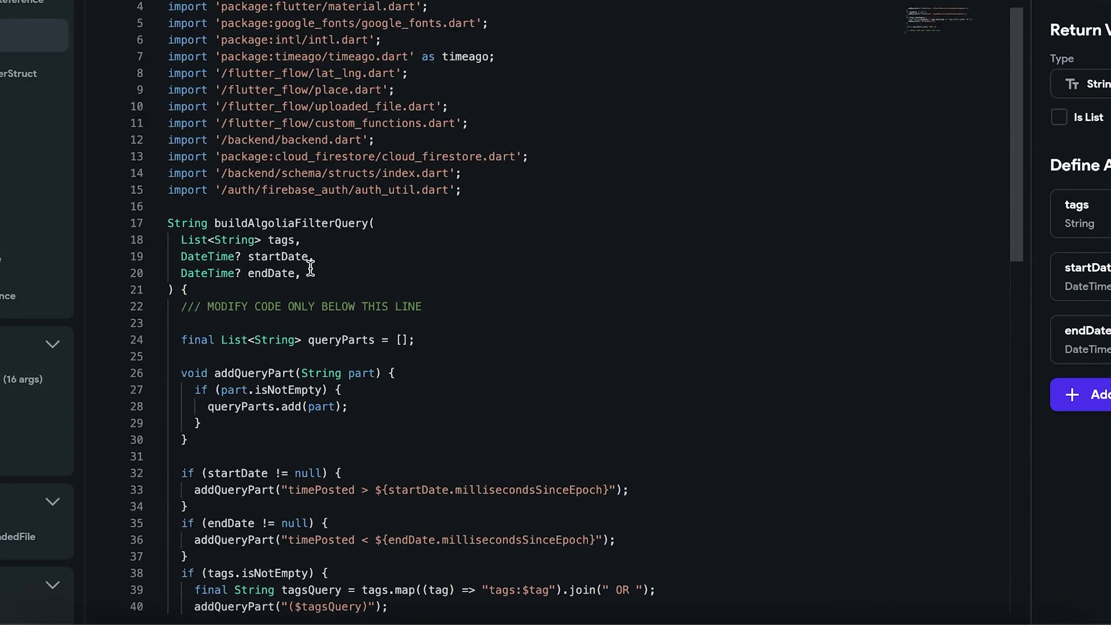
# - Add a nullable Boolean argument named isGenerated to the buildAlgoliaFilterQuery function in FlutterFlow
pyautogui.click(383, 374)
pyautogui.press('Return')
pyautogui.write('String? isGenerated,')
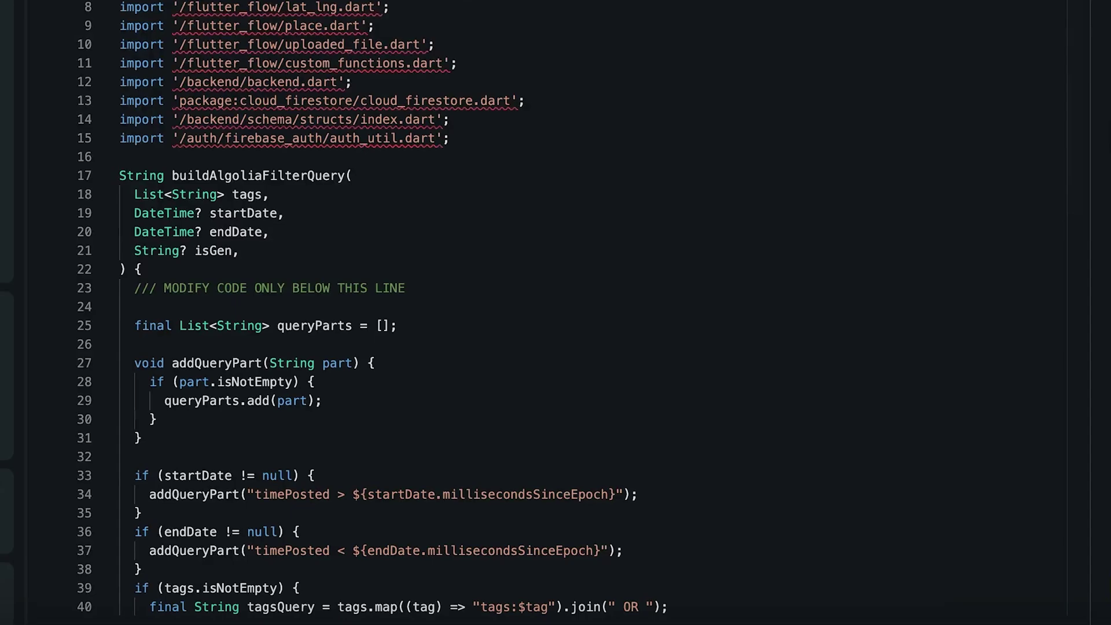
pyautogui.click(1052, 479)
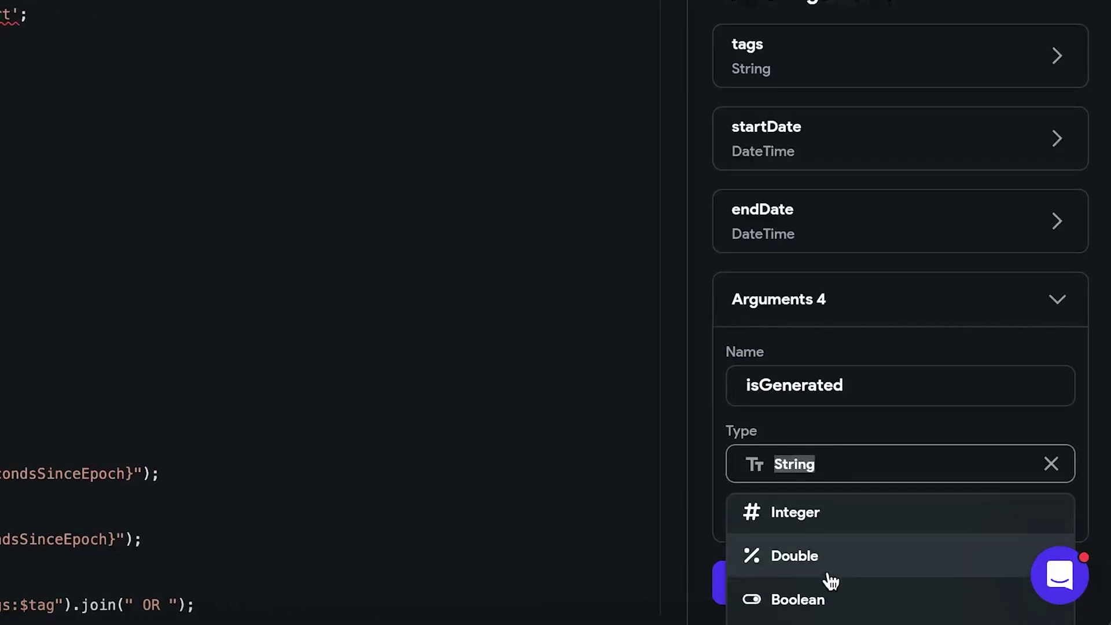
pyautogui.scroll(-2, 831, 553)
pyautogui.click(832, 531)
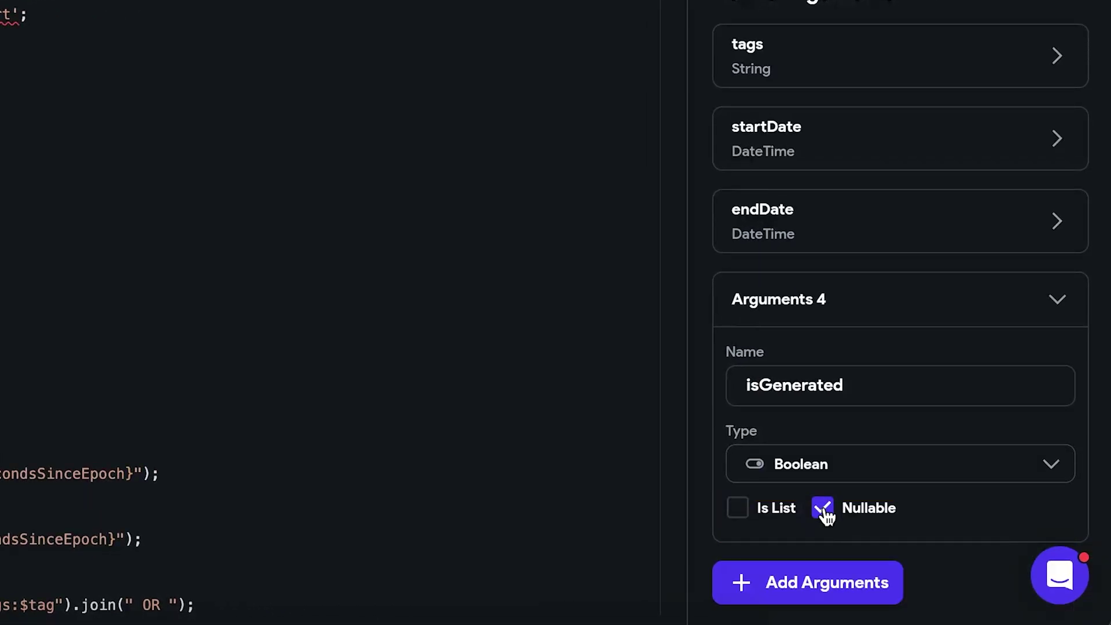
# - Ask ChatGPT to modify the copied function code to also include isGenerated, and copy the function body it returns
pyautogui.moveTo(286, 326); pyautogui.dragTo(335, 614)
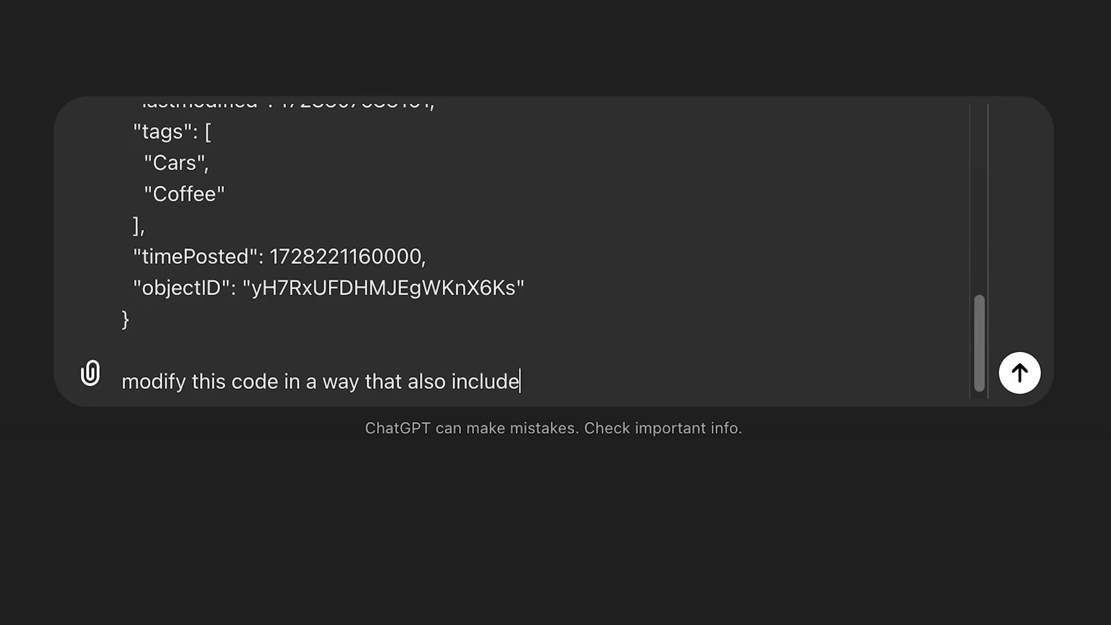
pyautogui.write('d')
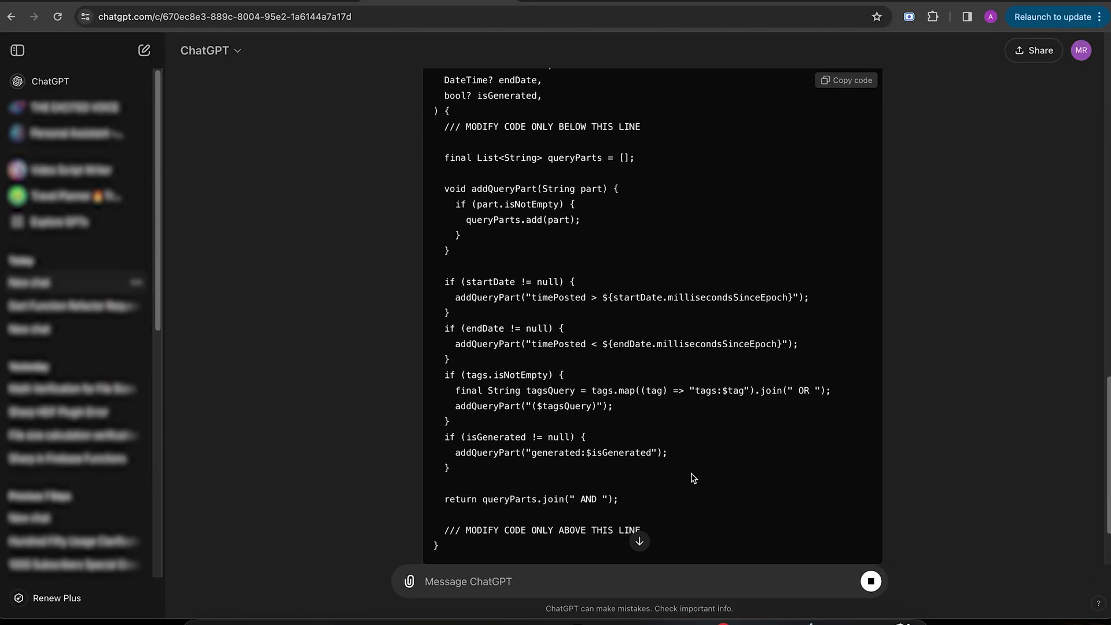
pyautogui.moveTo(619, 466); pyautogui.dragTo(445, 124)
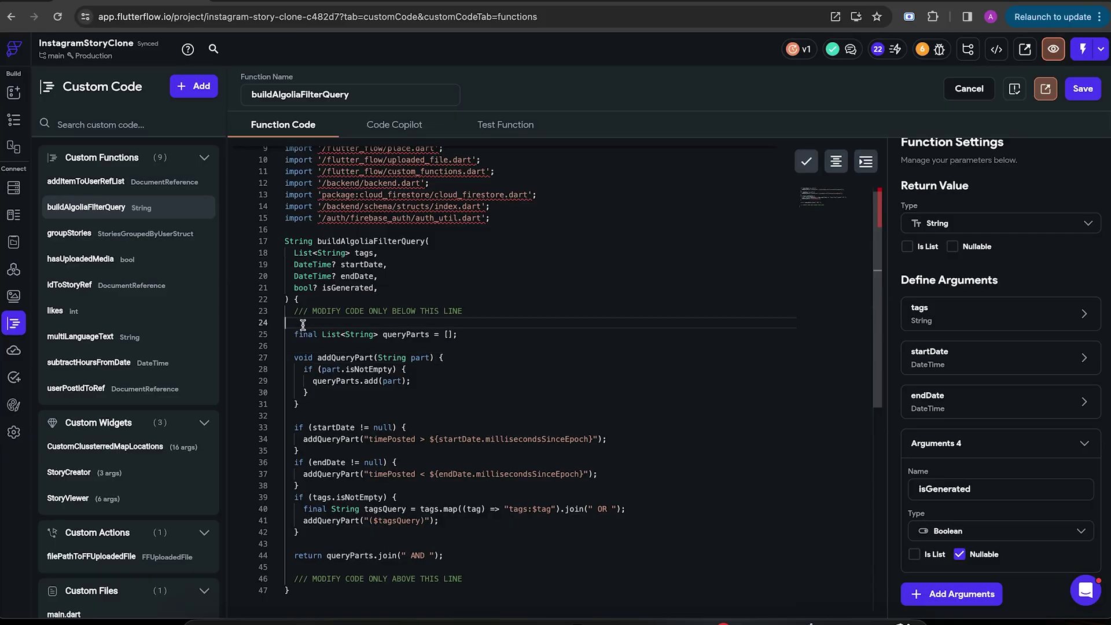
# - Replace the body of buildAlgoliaFilterQuery with the ChatGPT code and save the function
pyautogui.moveTo(287, 322); pyautogui.dragTo(471, 555)
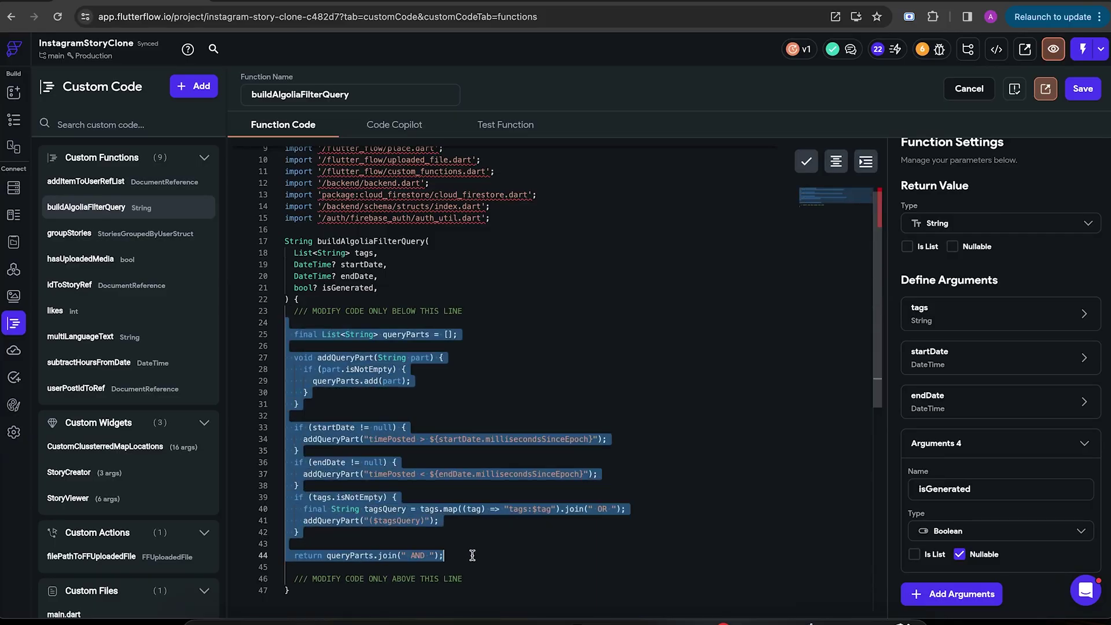
pyautogui.write('final List<String> queryParts = [];    void addQueryPart(String part) {     if (part.isNotEmpty) {       queryParts.add(part);     }   }    if (startDate != null) {     addQueryPart("timePosted > ${startDate.millisecondsSinceEpoch}");   }   if (endDate != null) {     addQueryPart("timePosted < ${endDate.millisecondsSinceEpoch}");   }   if (tags.isNotEmpty) {     final String tagsQuery = tags.map((tag) => "tags:$tag").join(" OR ");     addQueryPart("($tagsQuery)");   }   if (isGenerated != null) {     addQueryPart("generated:$isGenerated");   }    return queryParts.join(" AND ");')
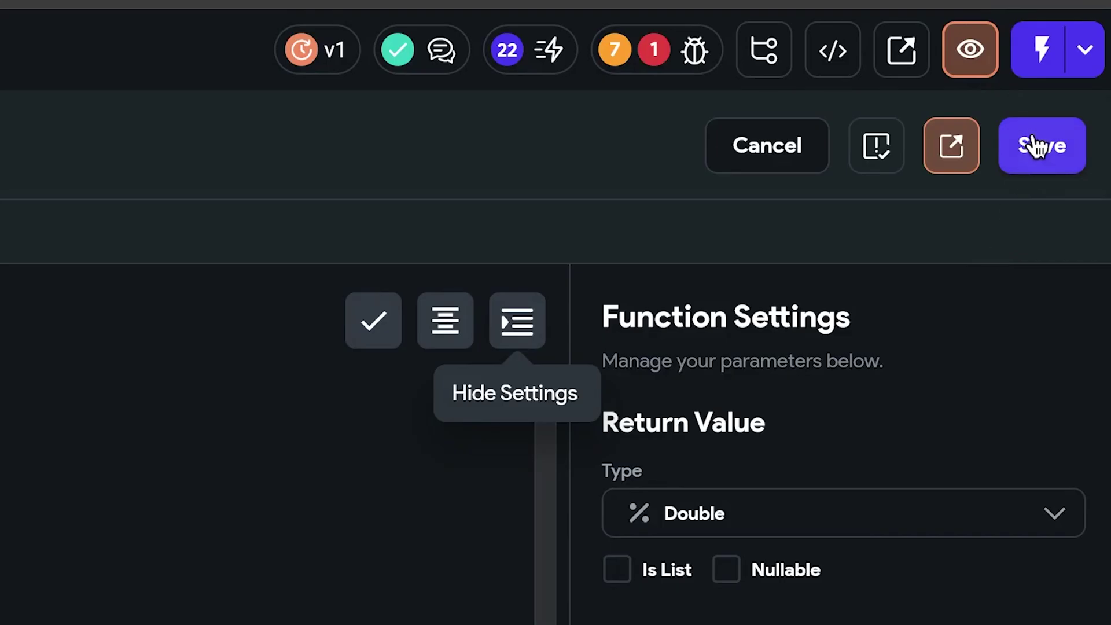
pyautogui.click(1080, 88)
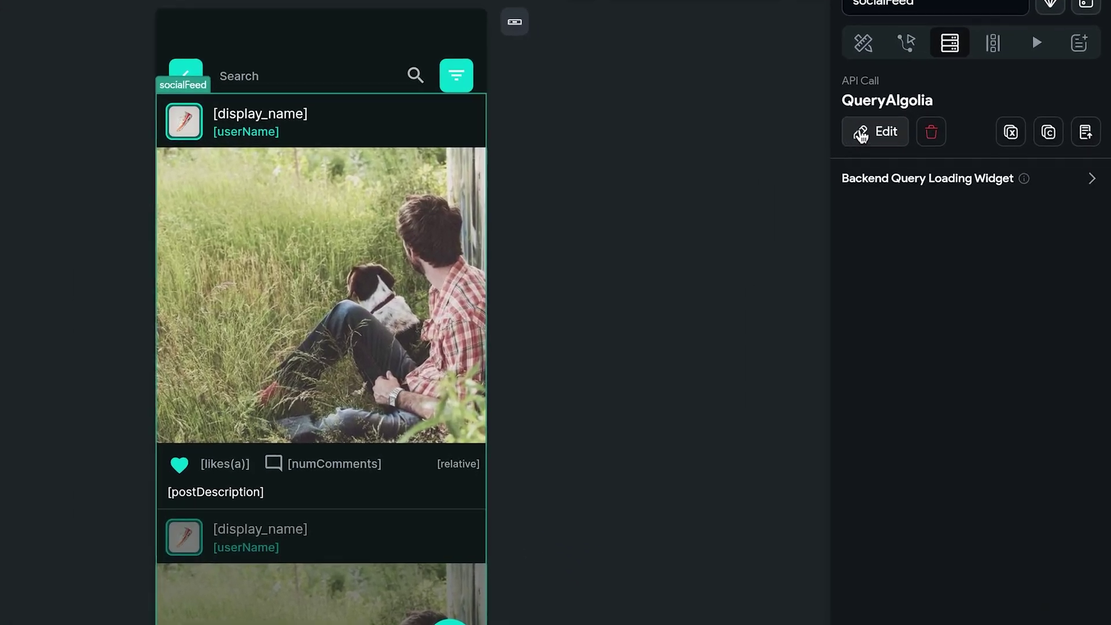
# - Examine the filterQuery, lat and lng variables in the socialFeed list's QueryAlgolia backend query
pyautogui.click(859, 129)
pyautogui.scroll(-6, 583, 530)
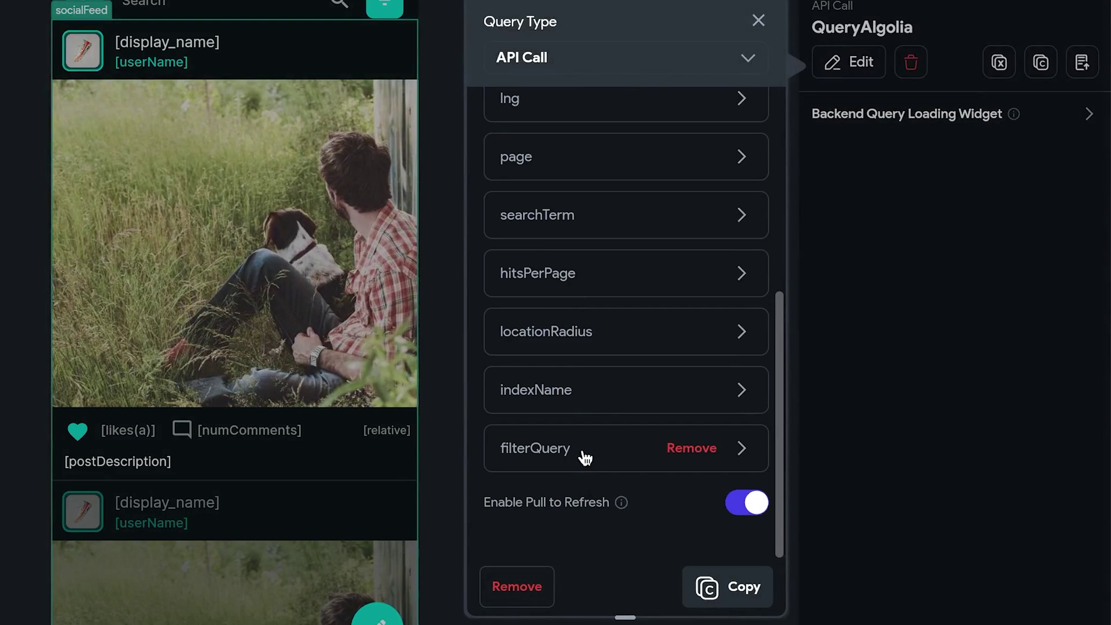
pyautogui.click(583, 454)
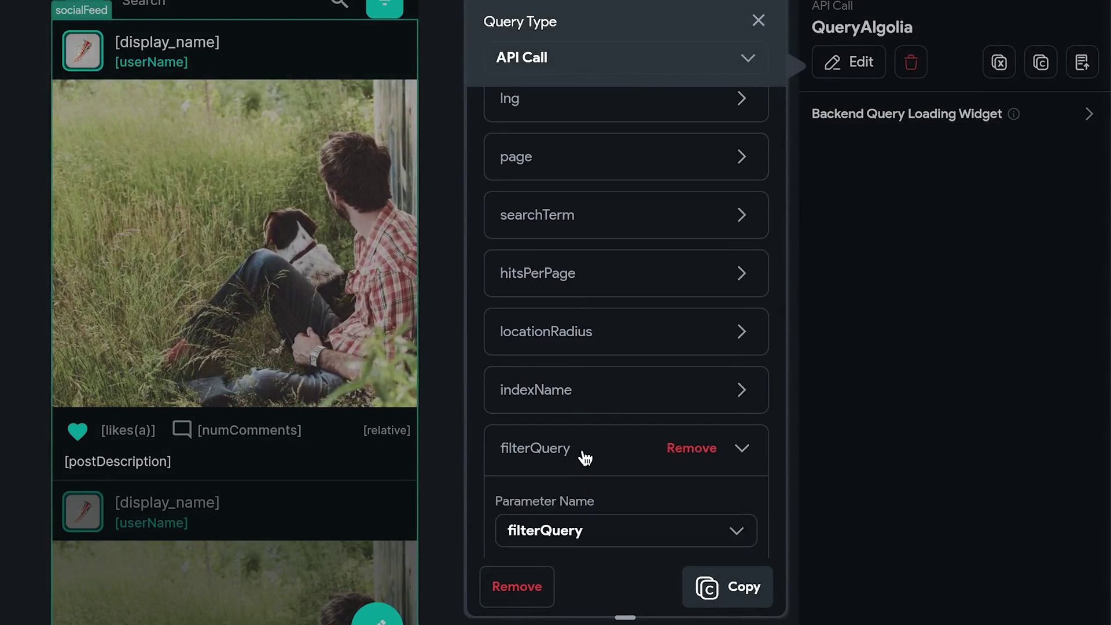
pyautogui.scroll(5, 578, 474)
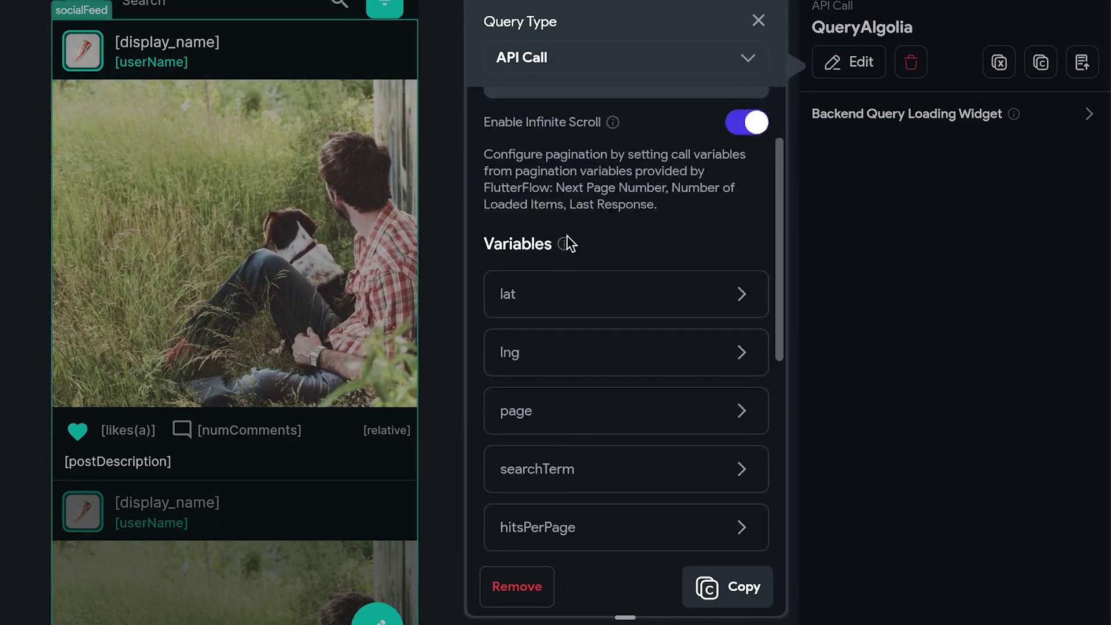
pyautogui.click(538, 298)
pyautogui.click(539, 298)
pyautogui.click(566, 357)
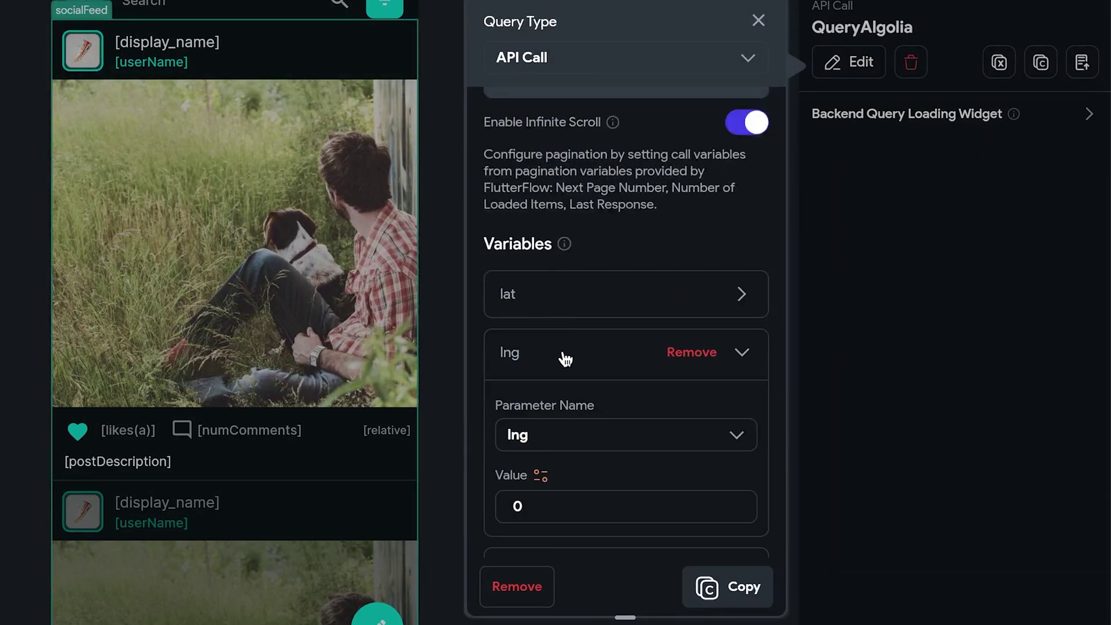
pyautogui.click(565, 357)
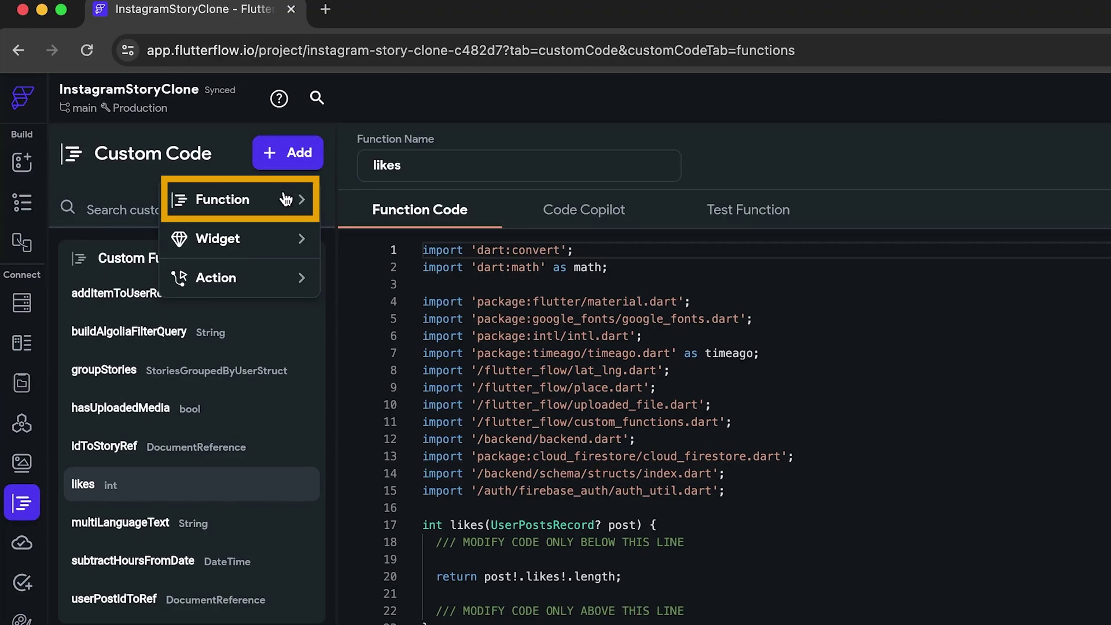
# - Create a custom function named getLat with a non-nullable Double return value
pyautogui.click(285, 199)
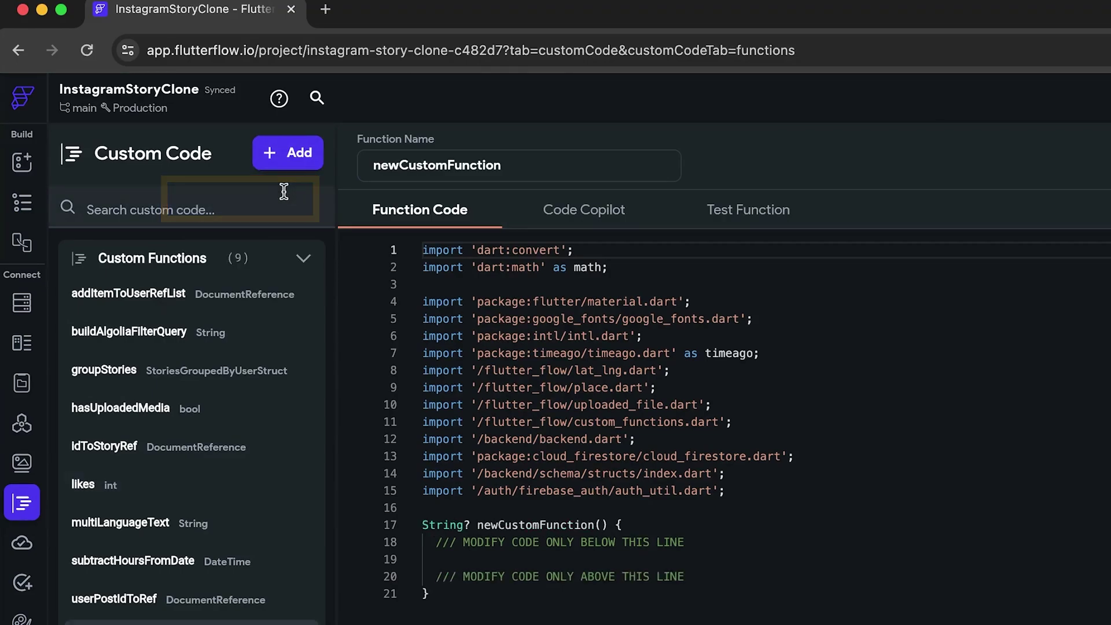
pyautogui.doubleClick(446, 167)
pyautogui.write('getLat')
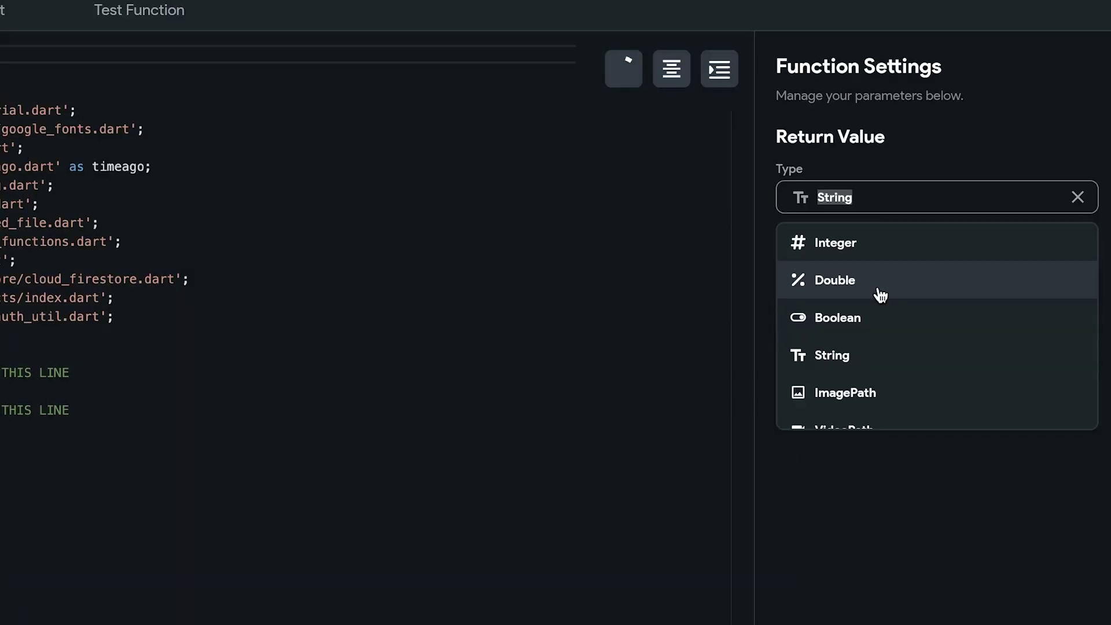
pyautogui.write('do')
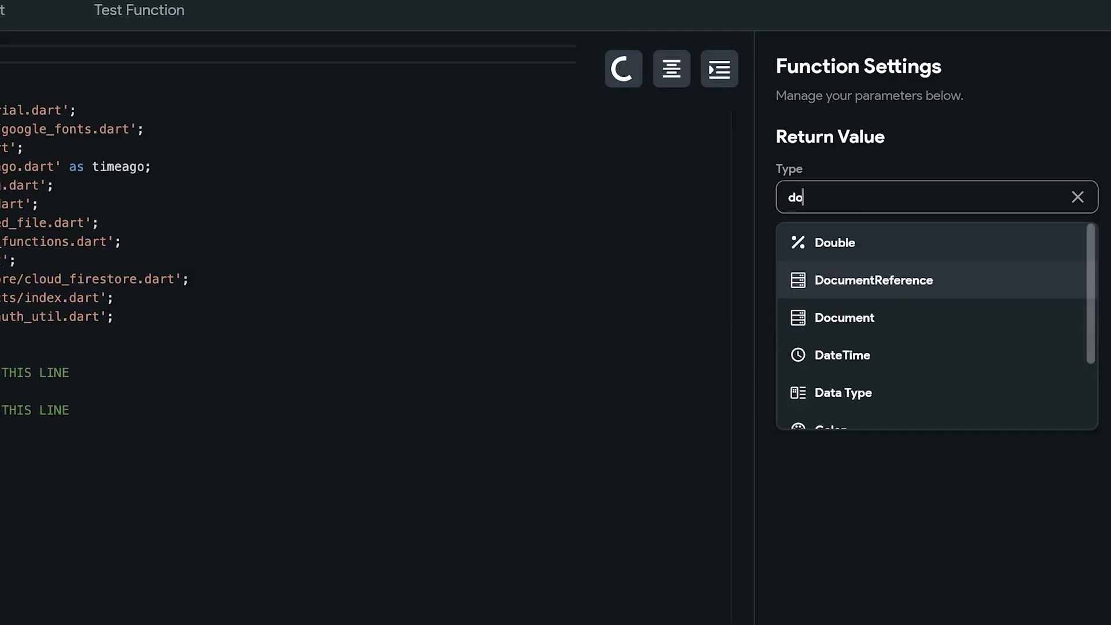
pyautogui.press('Return')
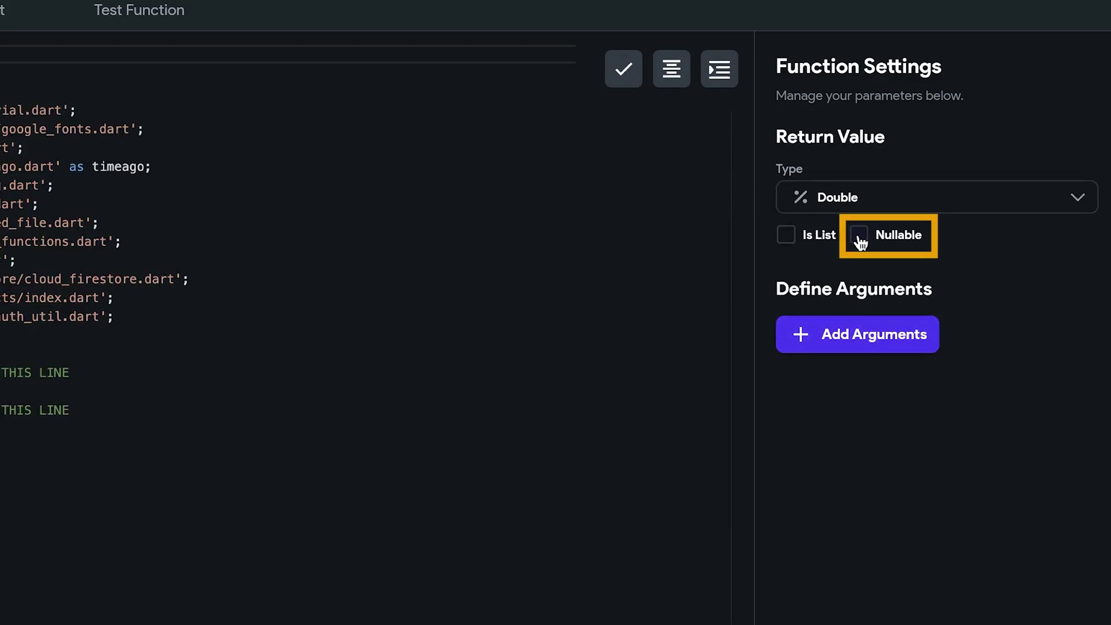
# - Add a nullable LatLng argument named location to the getLat function
pyautogui.click(873, 337)
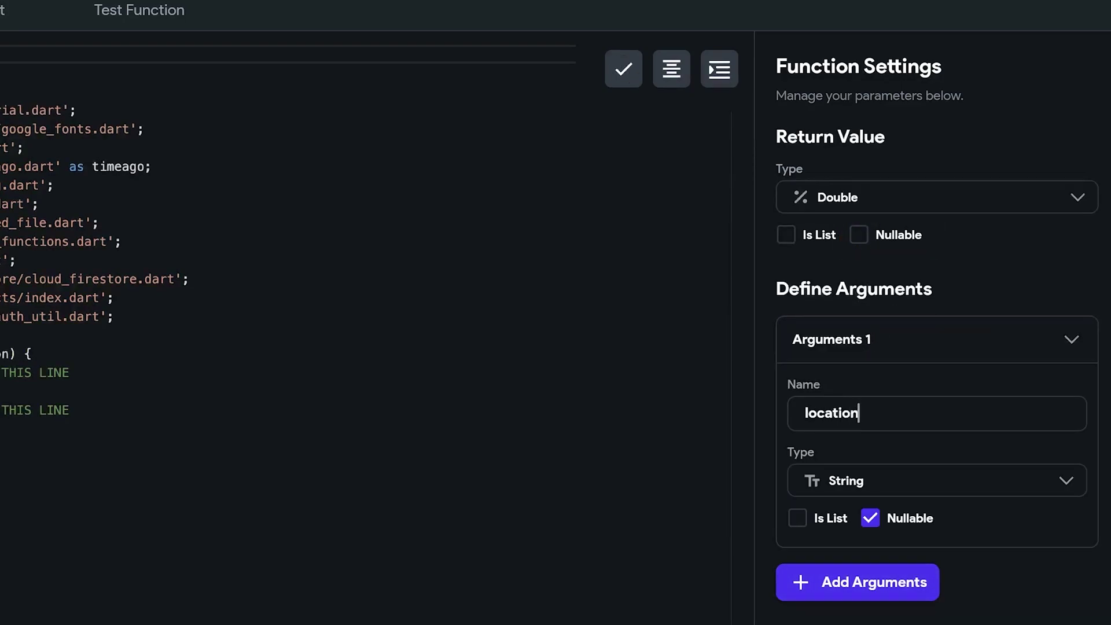
pyautogui.click(932, 489)
pyautogui.write('lat')
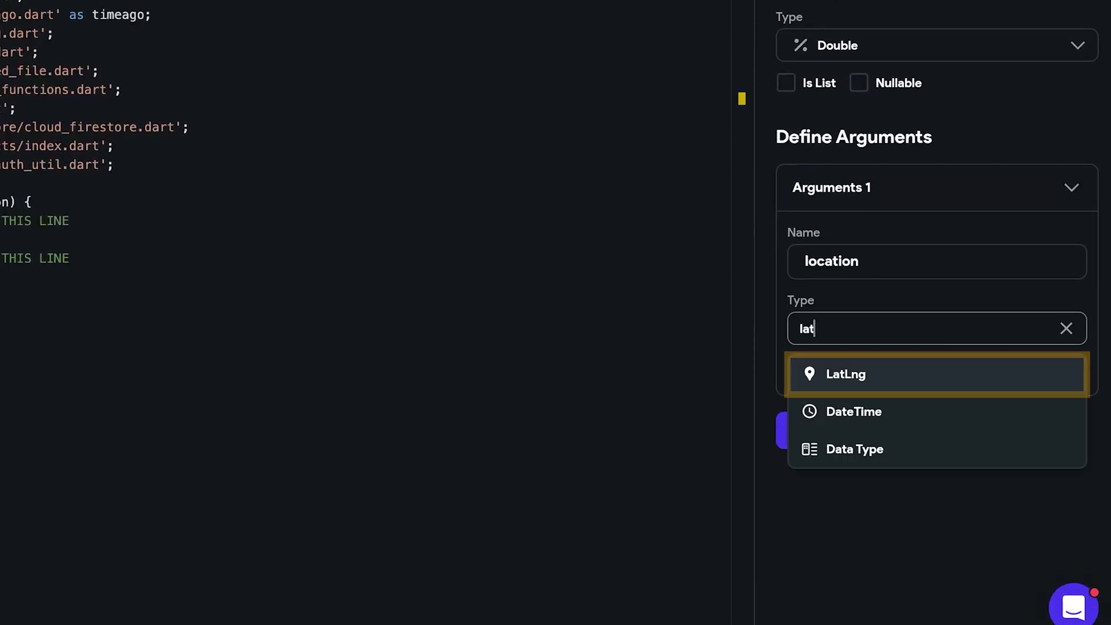
pyautogui.press('Return')
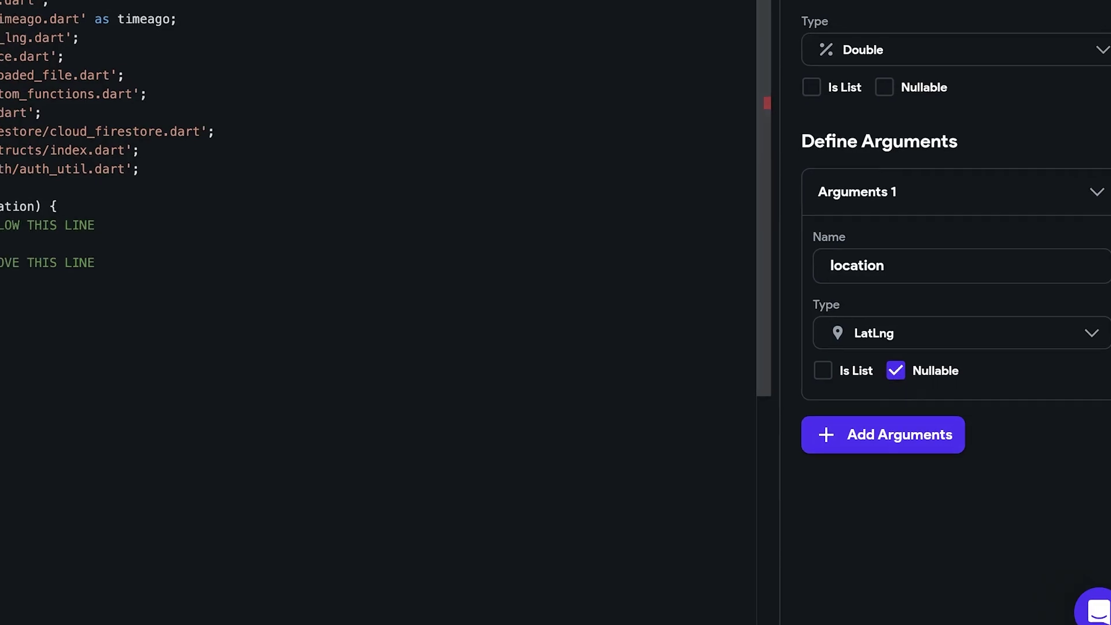
# - Write getLat's body to return location.latitude when location is not null and 0 otherwise, and save the function
pyautogui.click(293, 316)
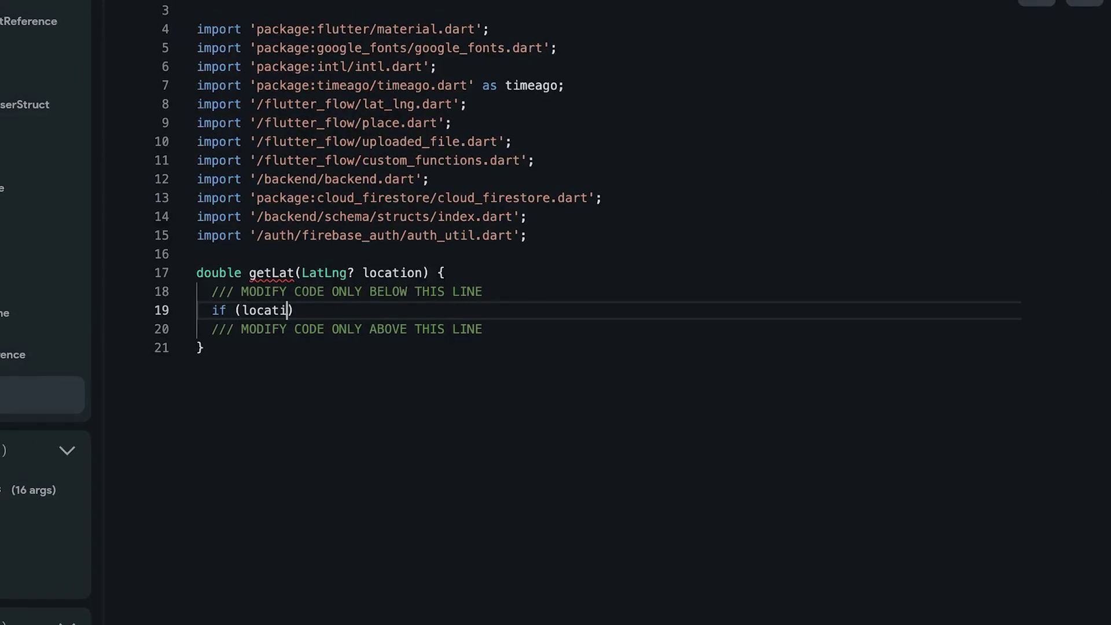
pyautogui.write('if (location!=null){')
pyautogui.press('Return')
pyautogui.write('return l')
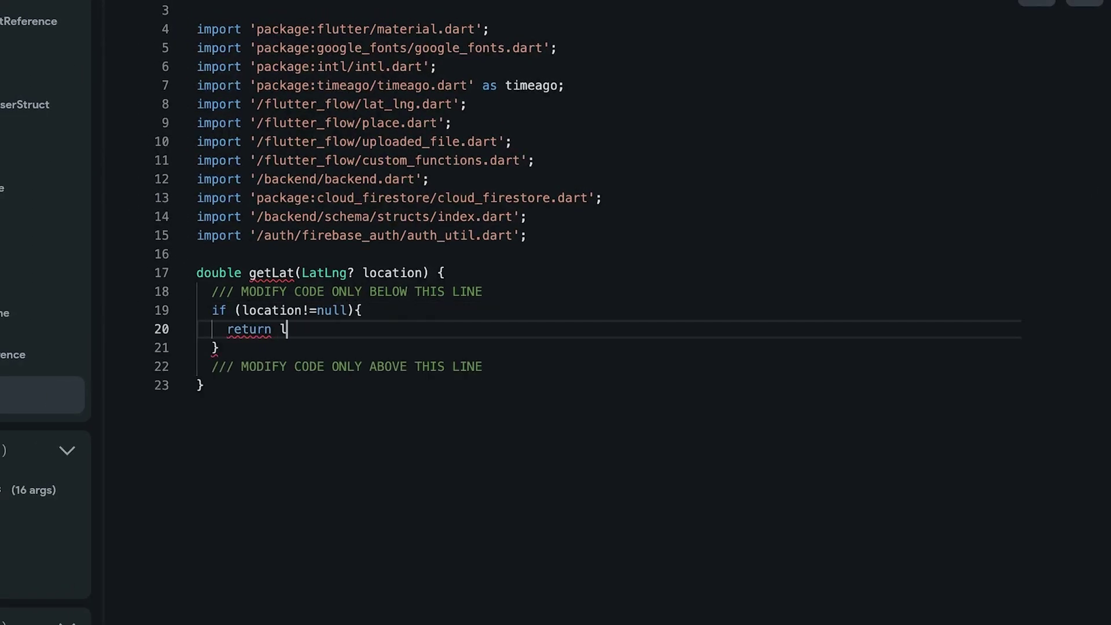
pyautogui.write('ocation.')
pyautogui.press('Return')
pyautogui.click(236, 347)
pyautogui.press('Return')
pyautogui.write('return')
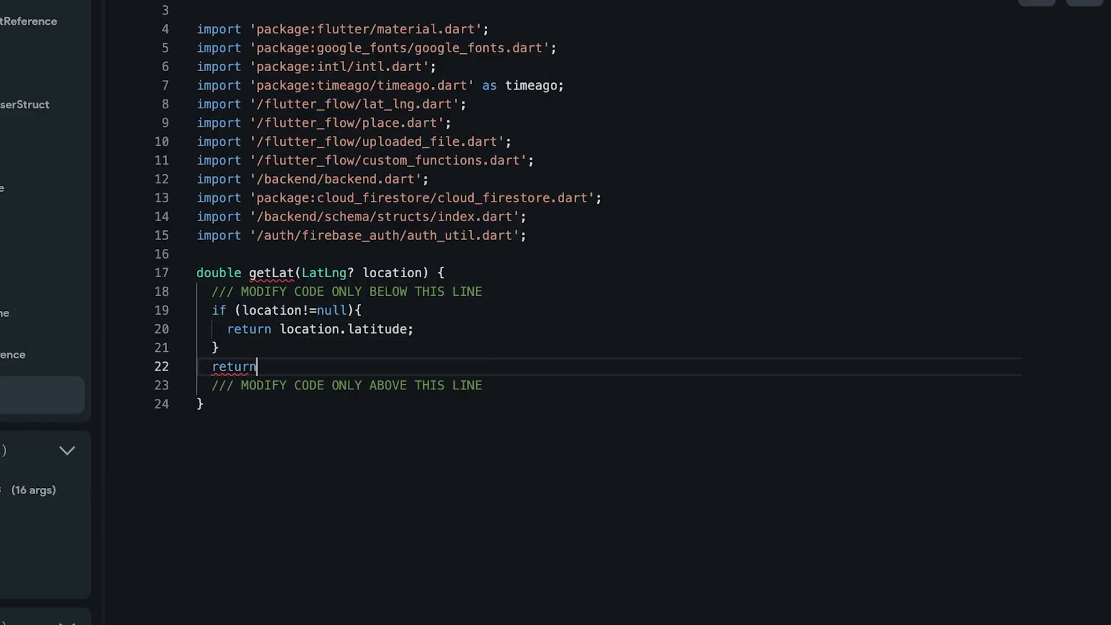
pyautogui.write(' 0;')
pyautogui.click(1083, 90)
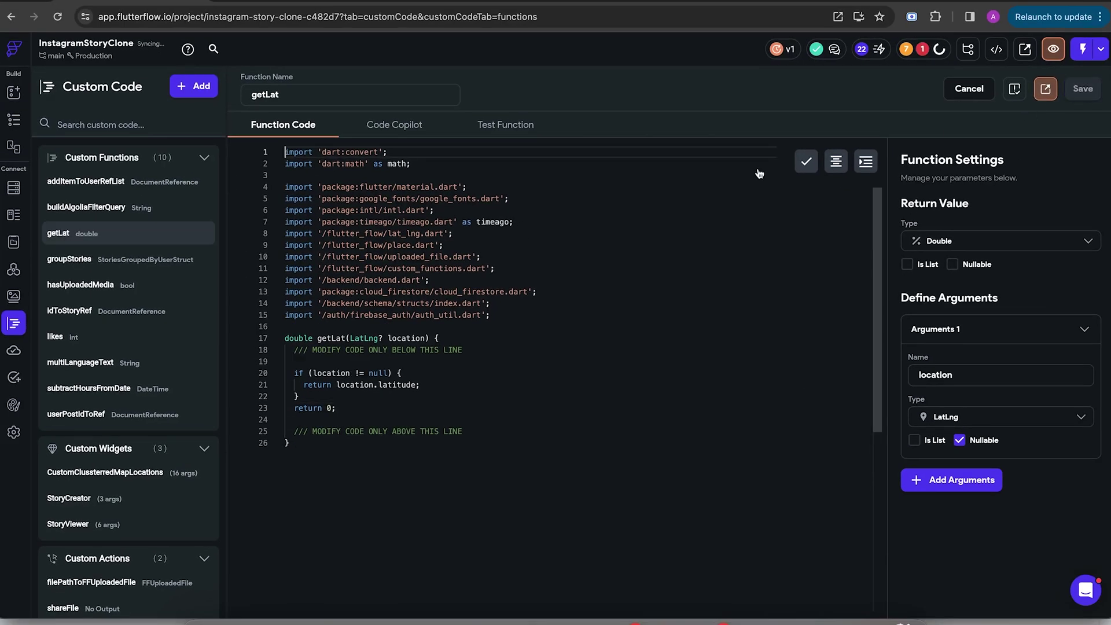
# - Duplicate the getLat function and rename the copy getLng
pyautogui.click(268, 284)
pyautogui.click(259, 321)
pyautogui.doubleClick(455, 77)
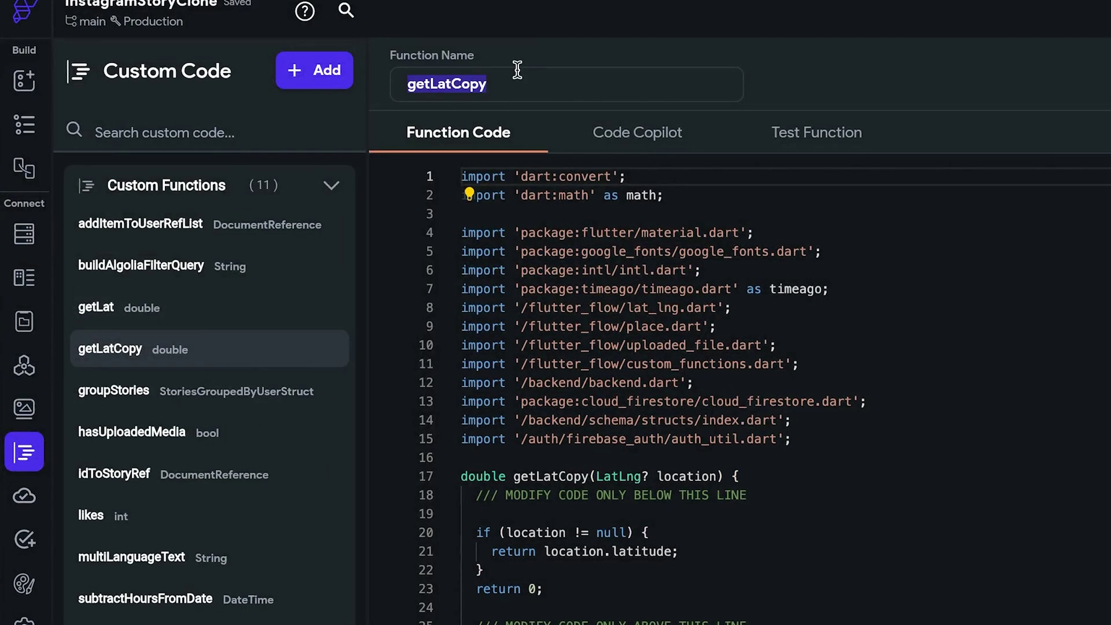
pyautogui.write('ge')
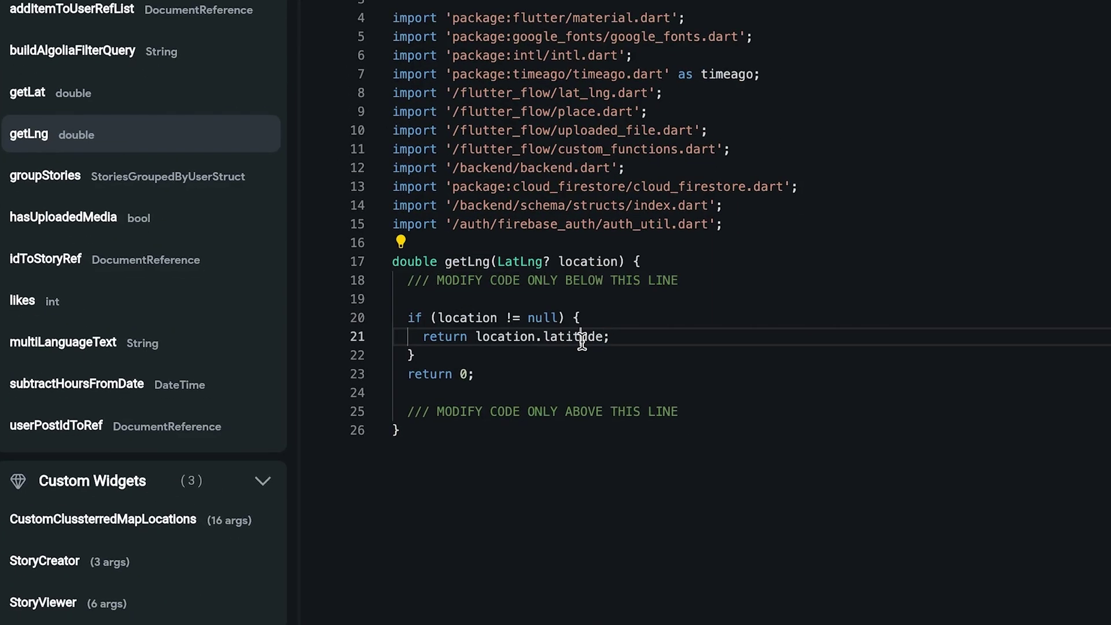
# - Change getLng's return expression to location.longitude and save the function
pyautogui.doubleClick(583, 340)
pyautogui.write('long')
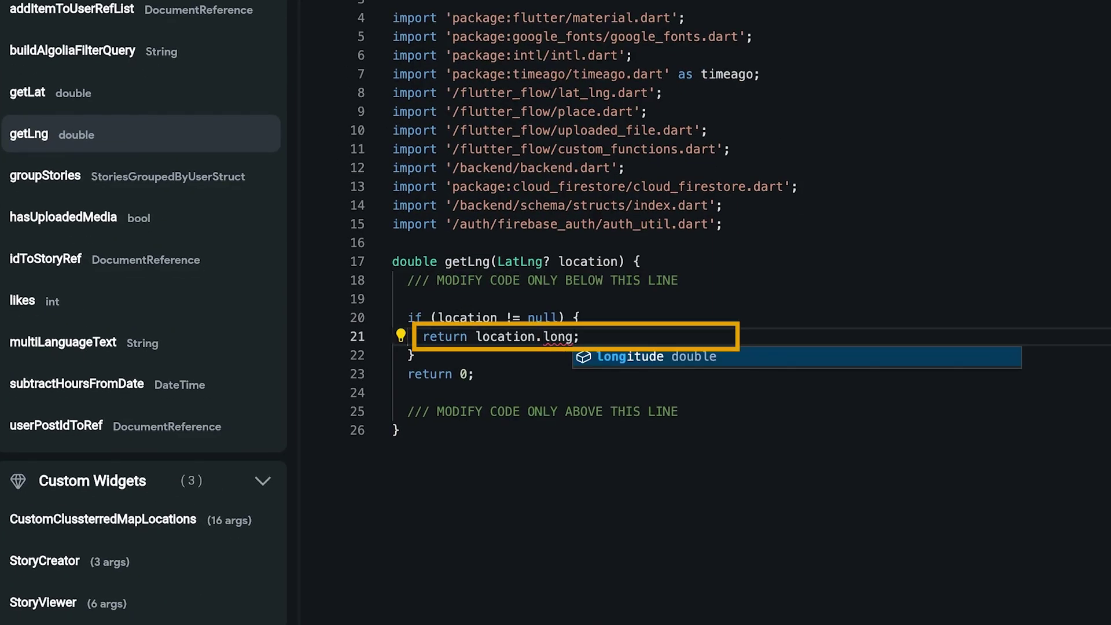
pyautogui.press('Return')
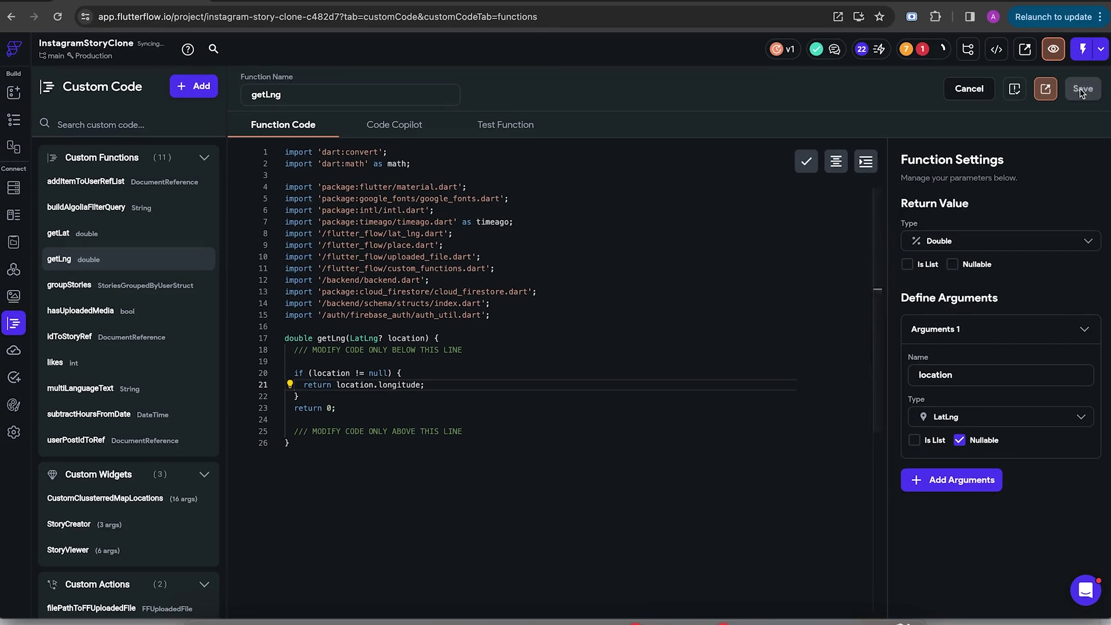
pyautogui.click(1081, 89)
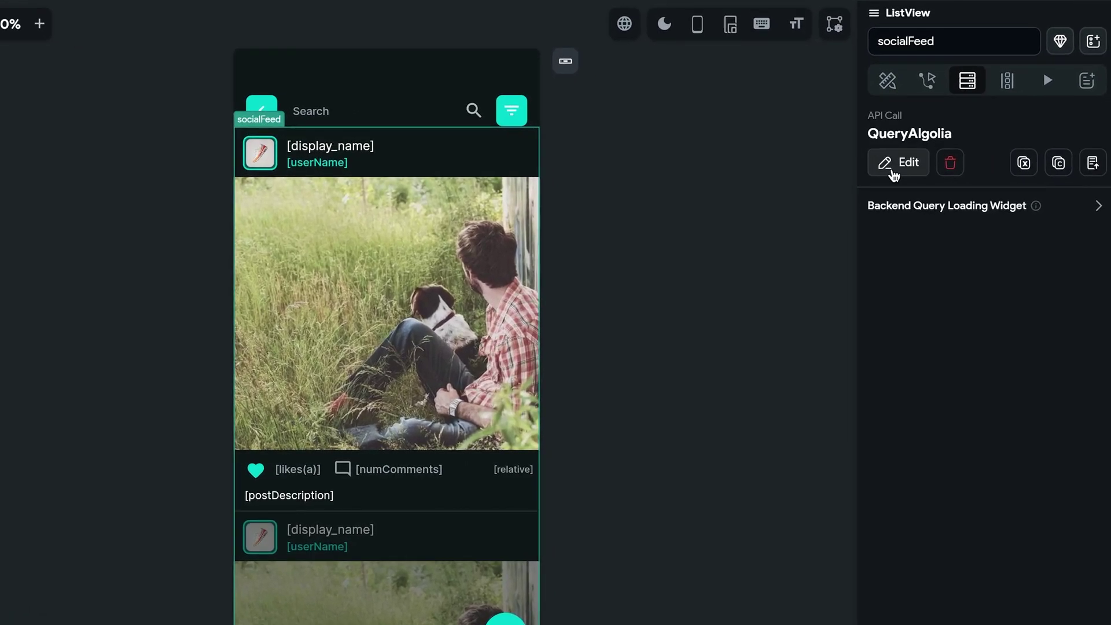
# - Bind the lat variable of the socialFeed list's QueryAlgolia query to the getLat custom function
pyautogui.click(953, 183)
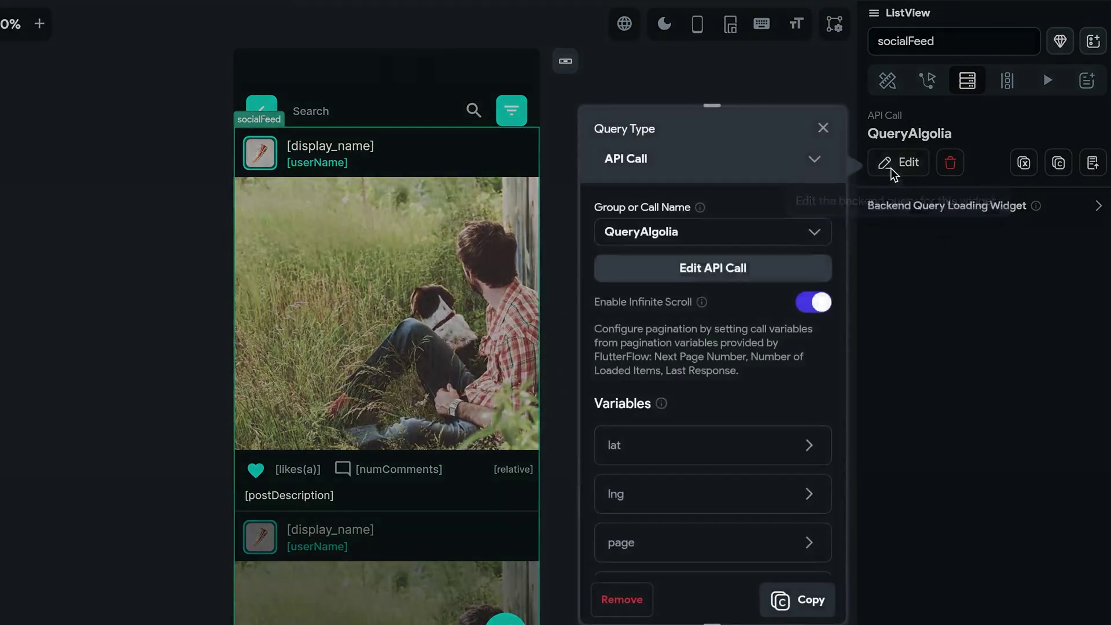
pyautogui.click(664, 447)
pyautogui.scroll(-3, 654, 422)
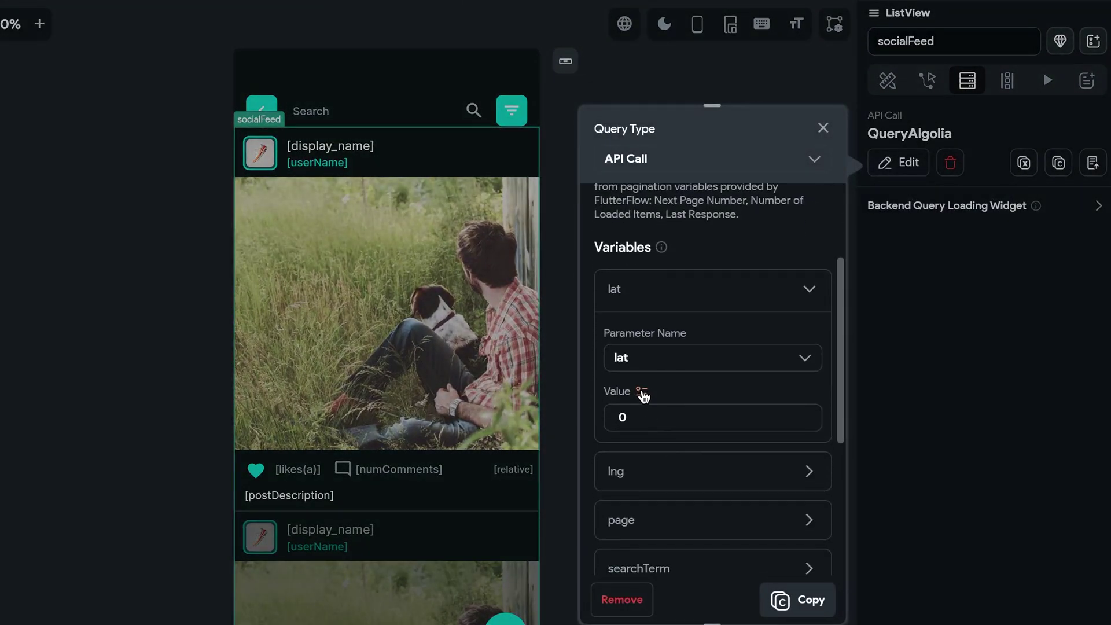
pyautogui.click(642, 392)
pyautogui.write('get')
pyautogui.click(388, 515)
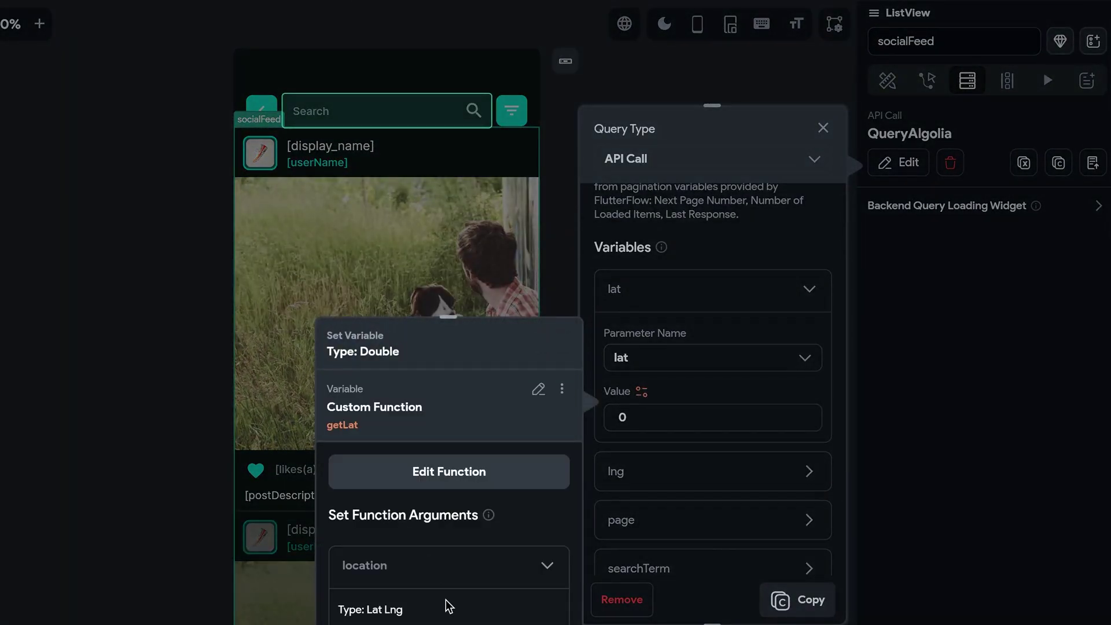
# - Pass the location app state variable as getLat's location argument, expand the lng variable and confirm the query
pyautogui.scroll(-3, 448, 606)
pyautogui.click(457, 577)
pyautogui.write('locatio')
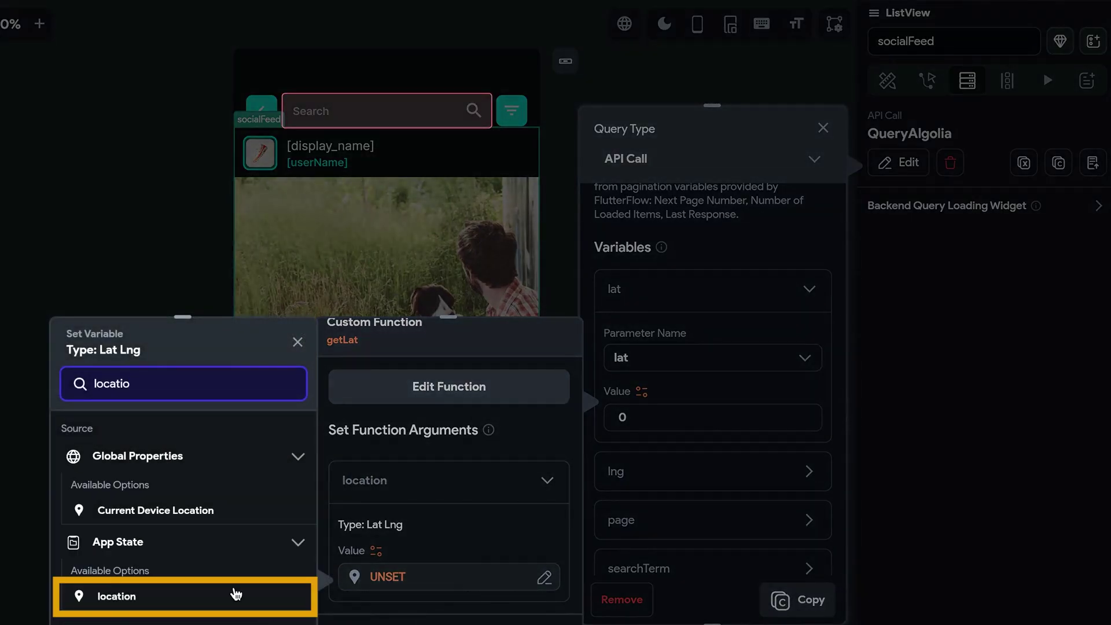
pyautogui.click(233, 596)
pyautogui.click(665, 506)
pyautogui.click(669, 479)
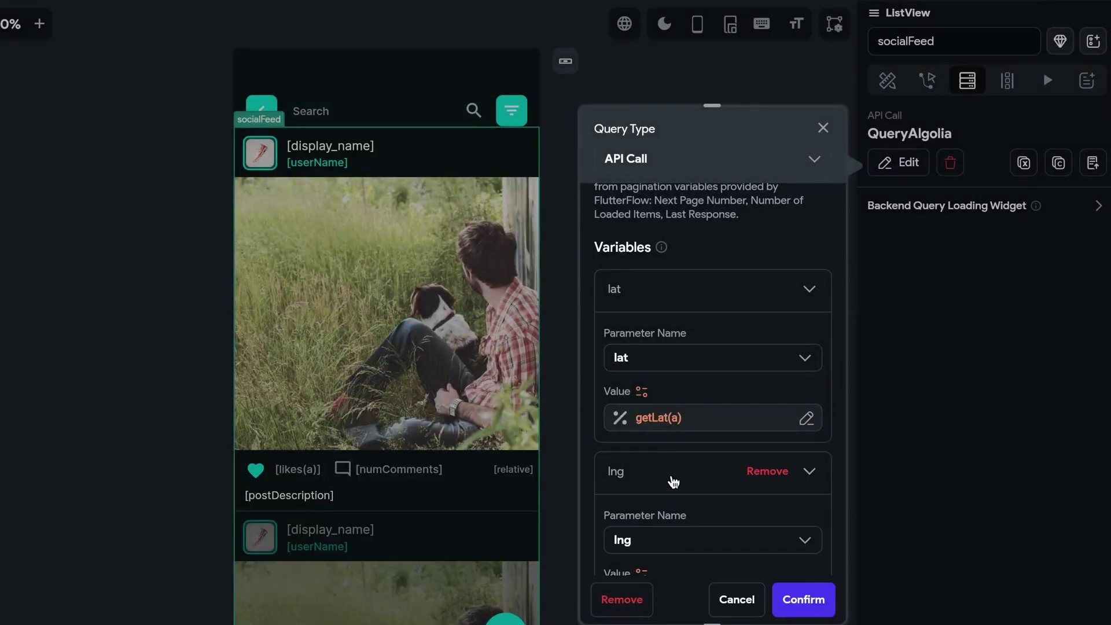
pyautogui.click(804, 599)
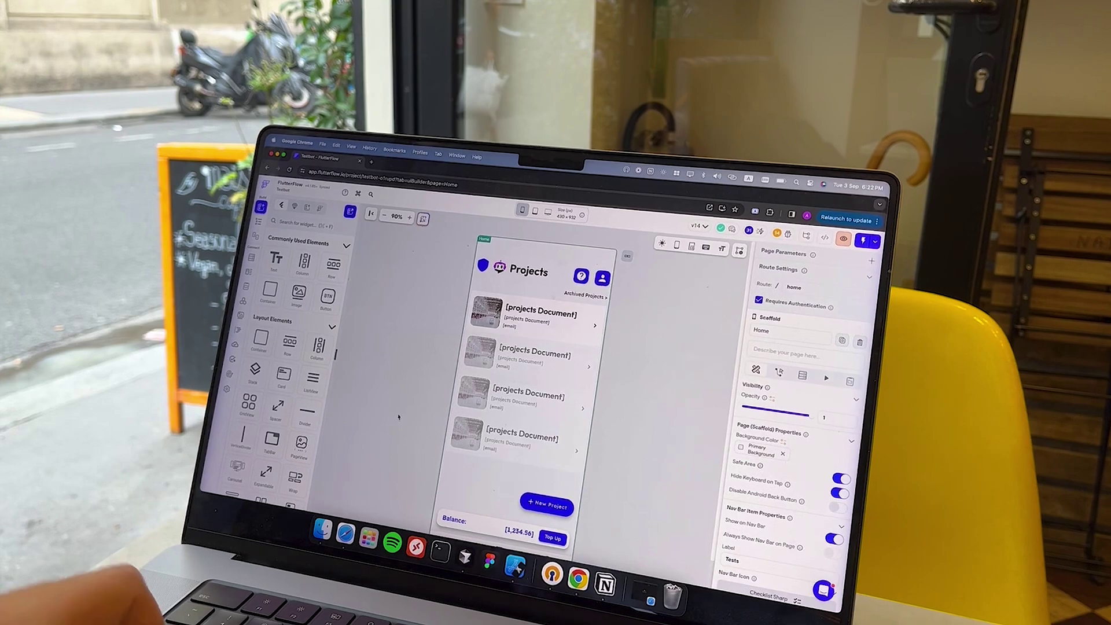
# - Set the locationRadius variable of the socialFeed list's QueryAlgolia query to a value starting with 20 and confirm the query
pyautogui.scroll(-1, 493, 408)
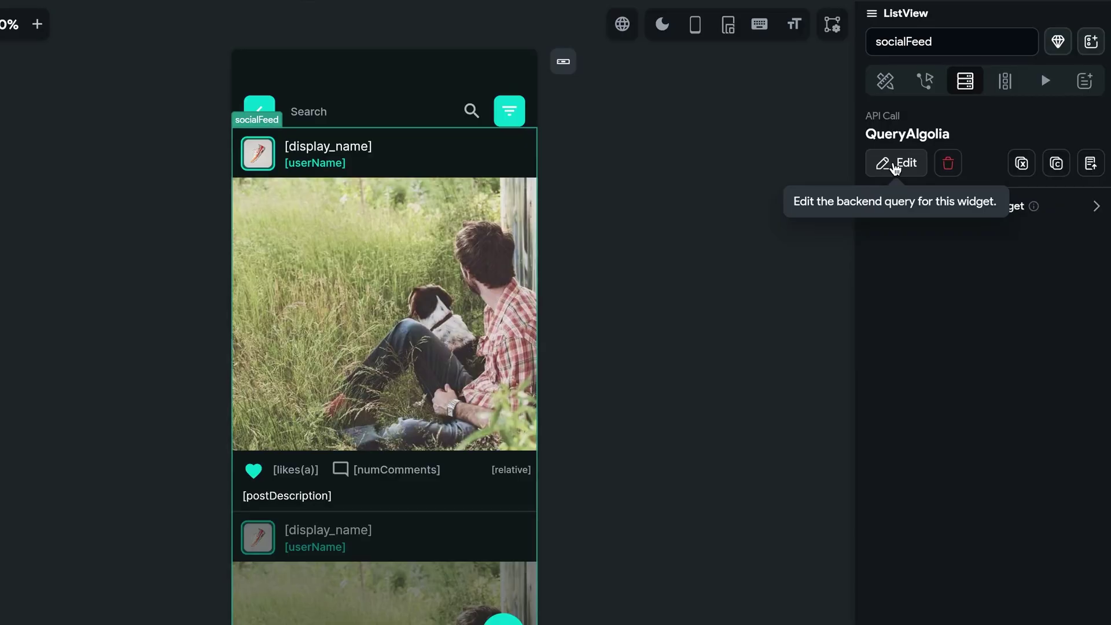
pyautogui.click(897, 163)
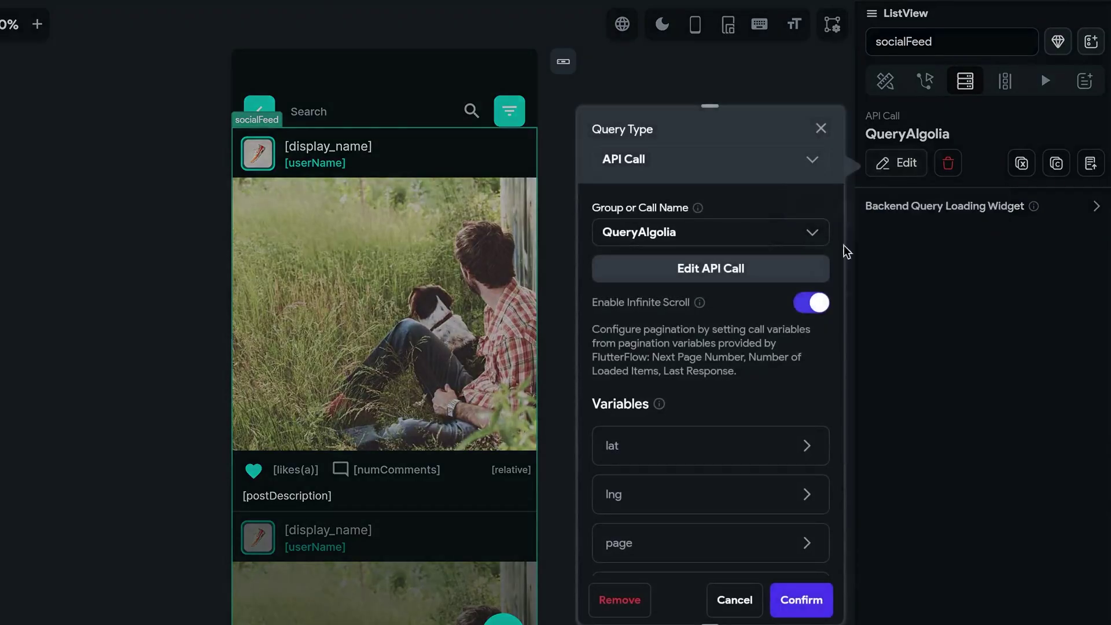
pyautogui.scroll(-5, 711, 347)
pyautogui.click(644, 387)
pyautogui.doubleClick(633, 521)
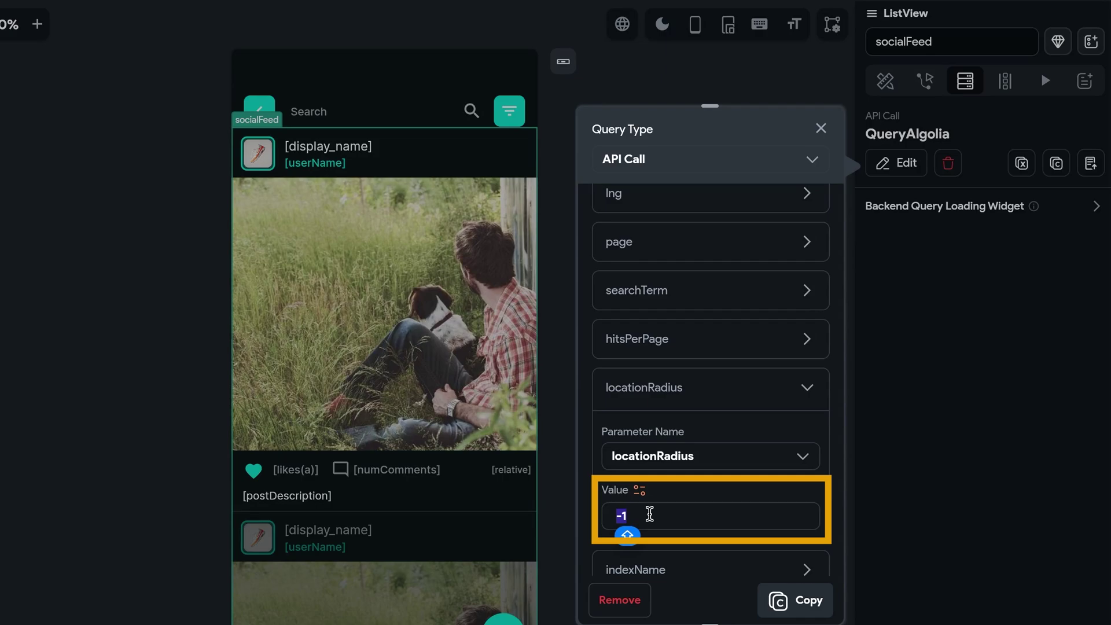
pyautogui.write('20')
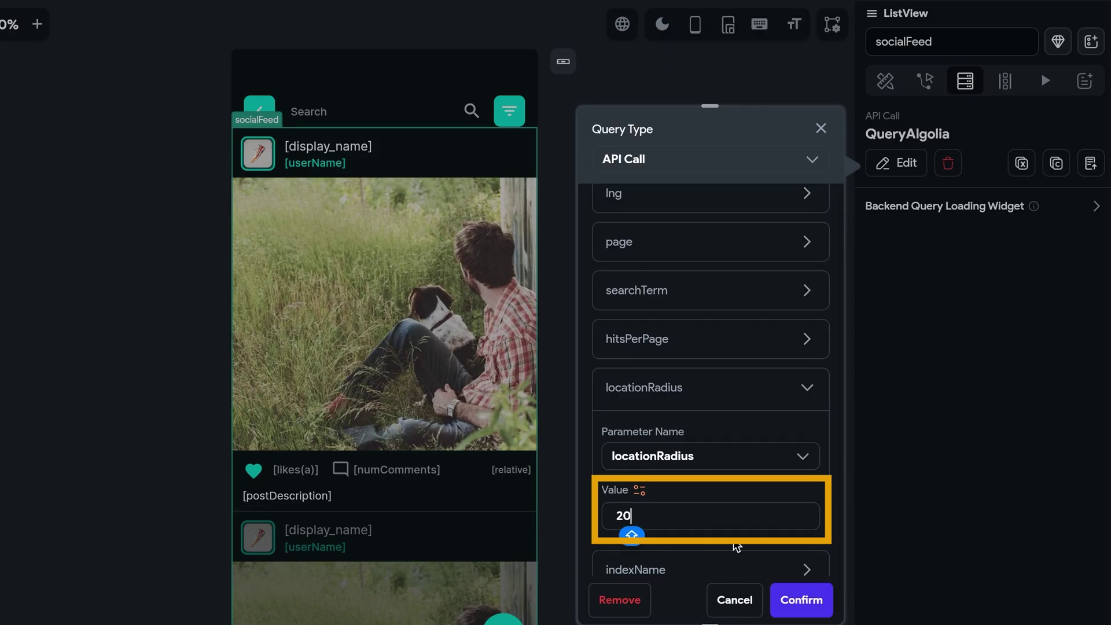
pyautogui.click(799, 605)
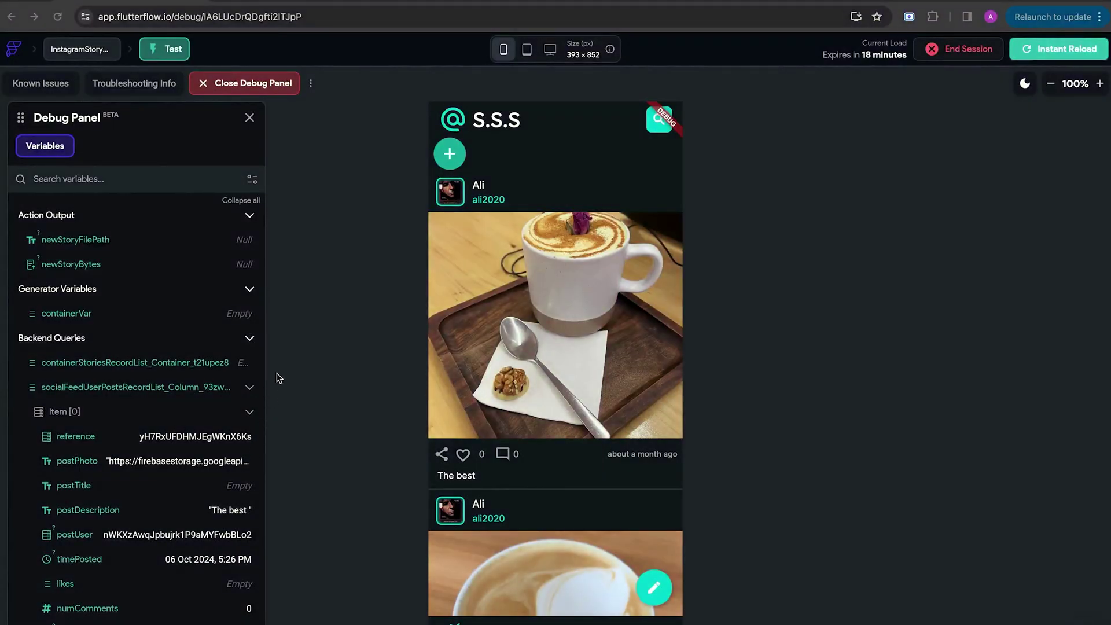
# - In the app's test session, open the search feed's filter page, select the Coffee tag and apply the filters
pyautogui.click(660, 125)
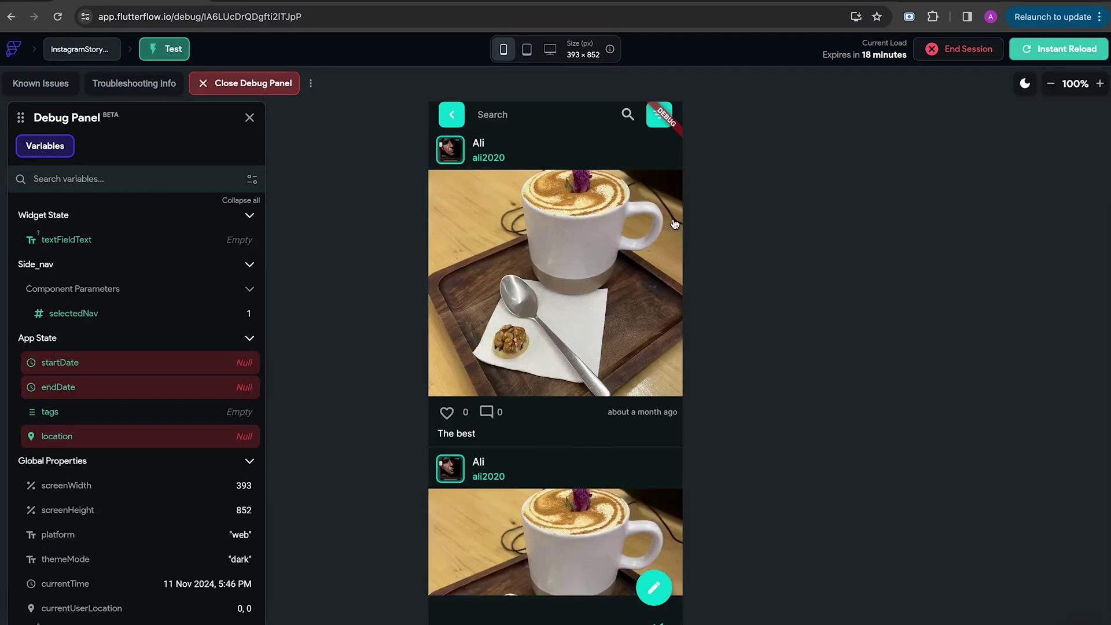
pyautogui.click(659, 131)
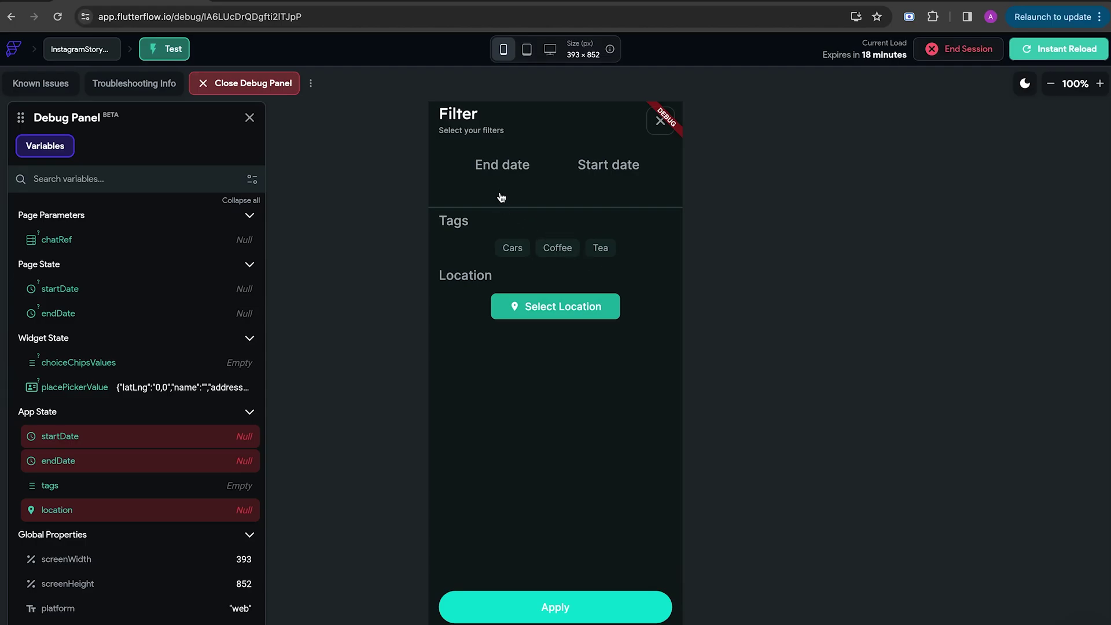
pyautogui.click(564, 256)
pyautogui.click(572, 612)
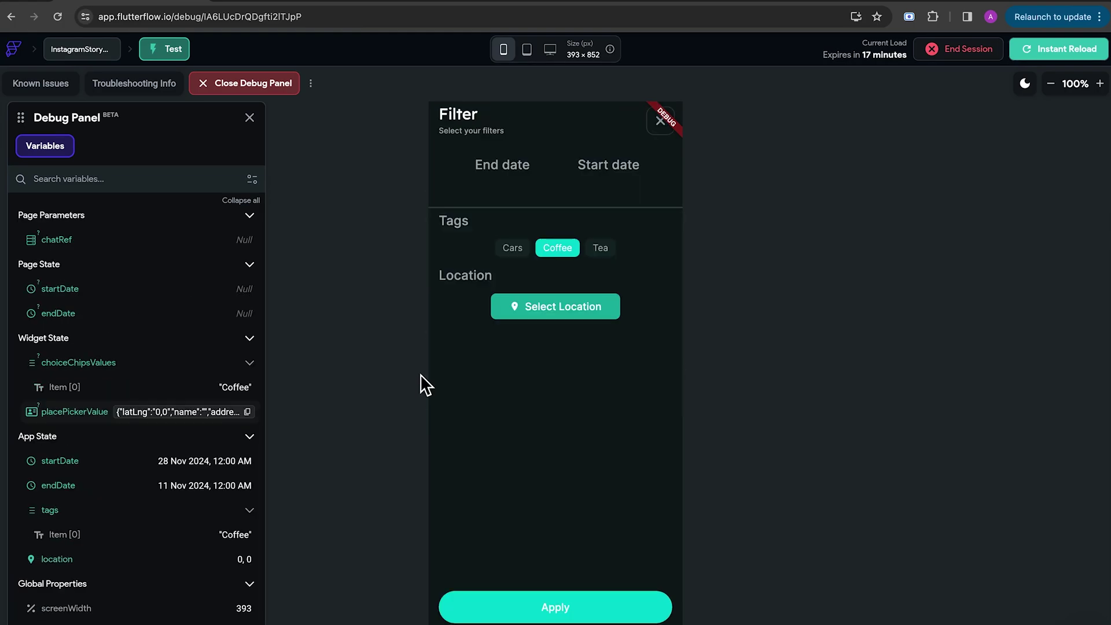
# - Set the filter page's start date to July 1, 2024
pyautogui.click(596, 186)
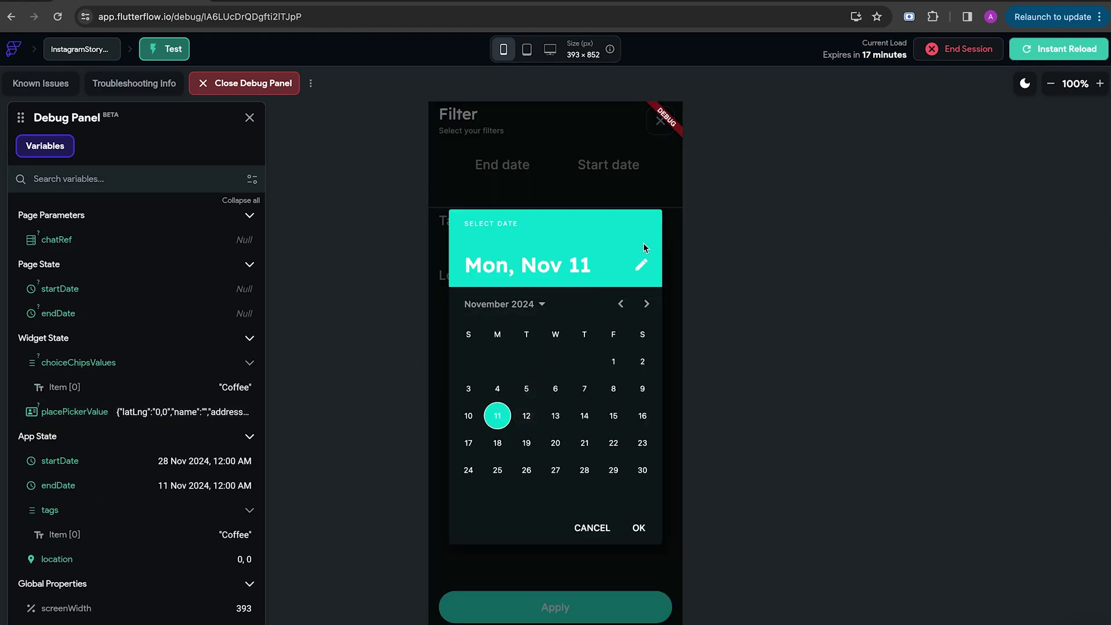
pyautogui.click(621, 304)
pyautogui.click(623, 304)
pyautogui.click(624, 305)
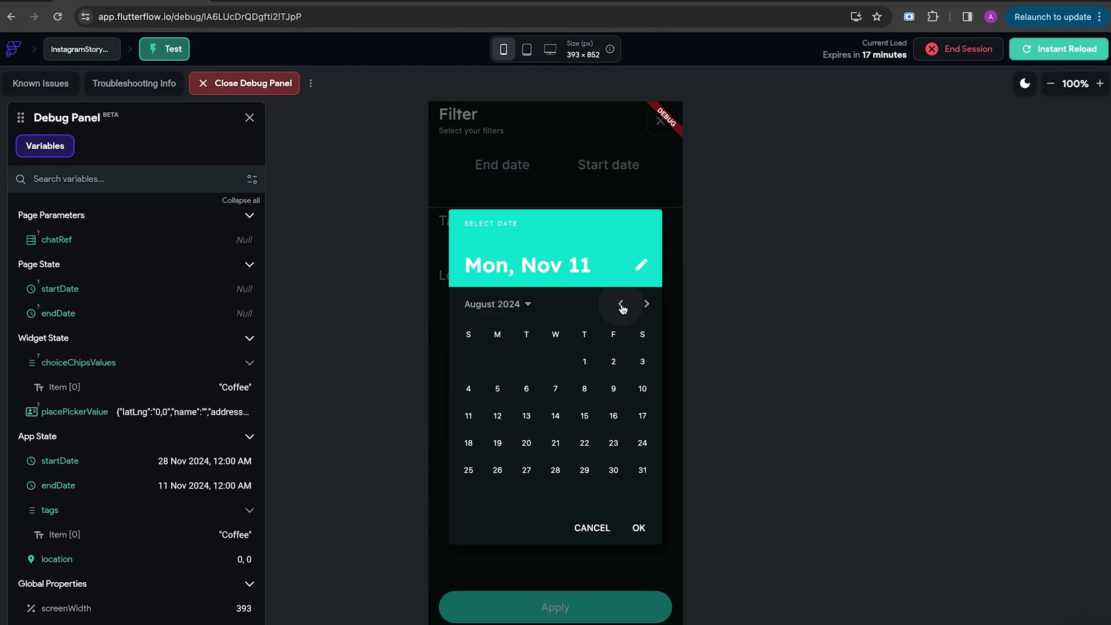
pyautogui.click(623, 305)
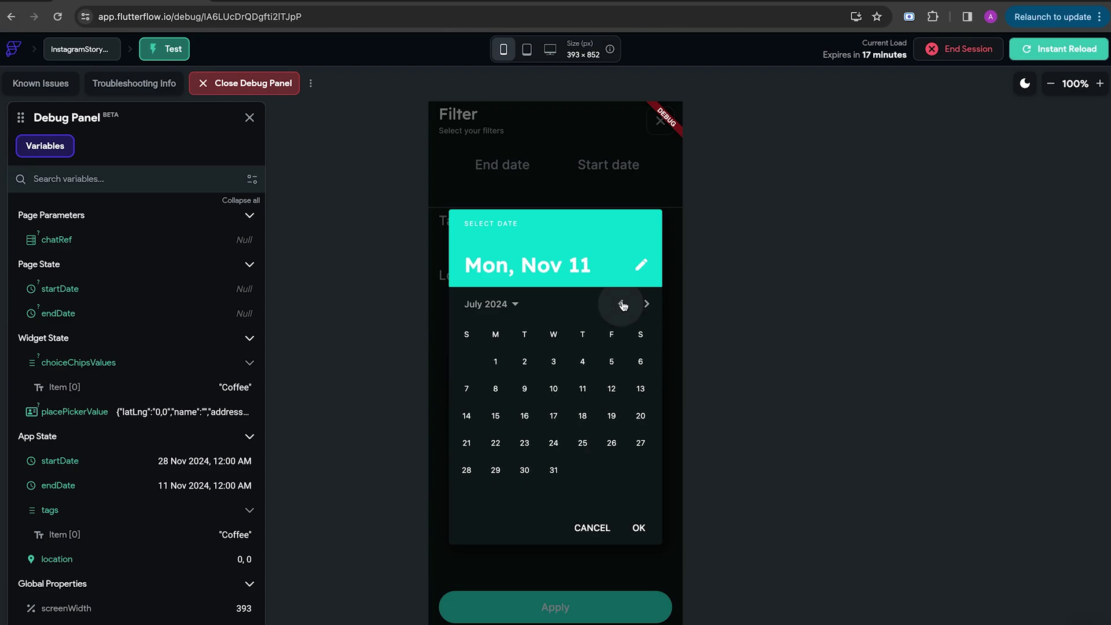
pyautogui.click(497, 361)
pyautogui.click(639, 528)
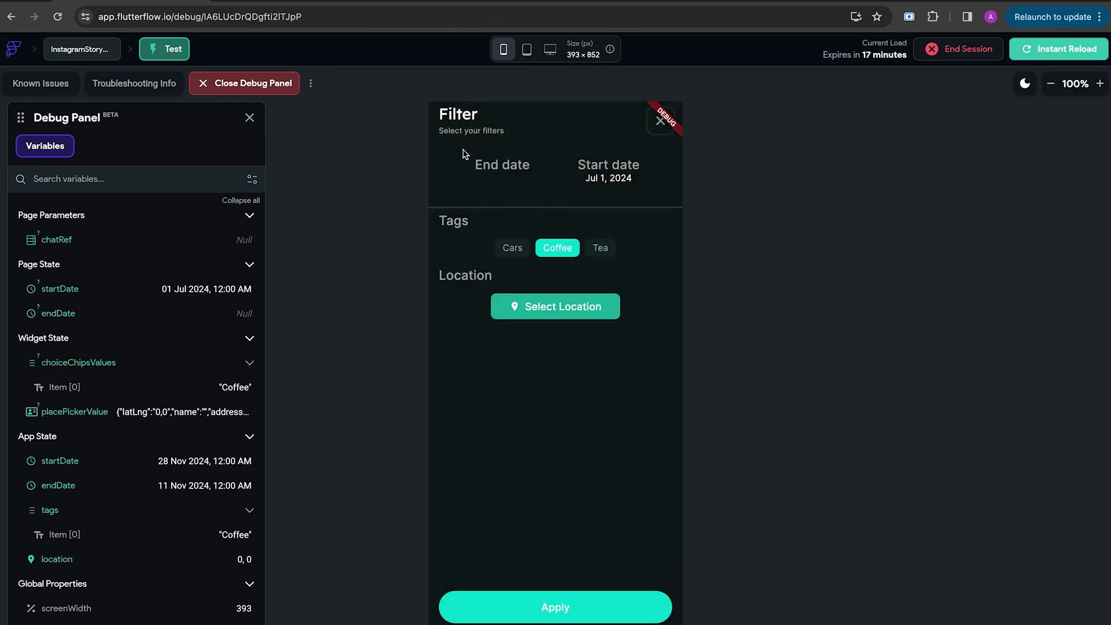
# - Set the filter page's end date to November 19, 2024 and apply the filters to the search feed
pyautogui.click(500, 173)
pyautogui.click(526, 443)
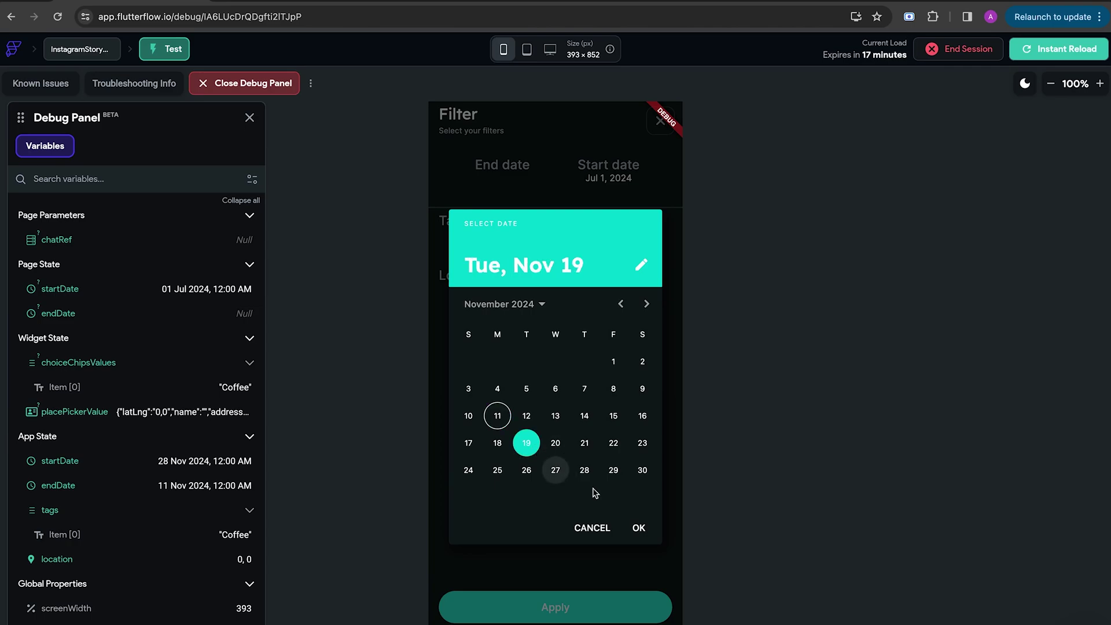
pyautogui.click(639, 528)
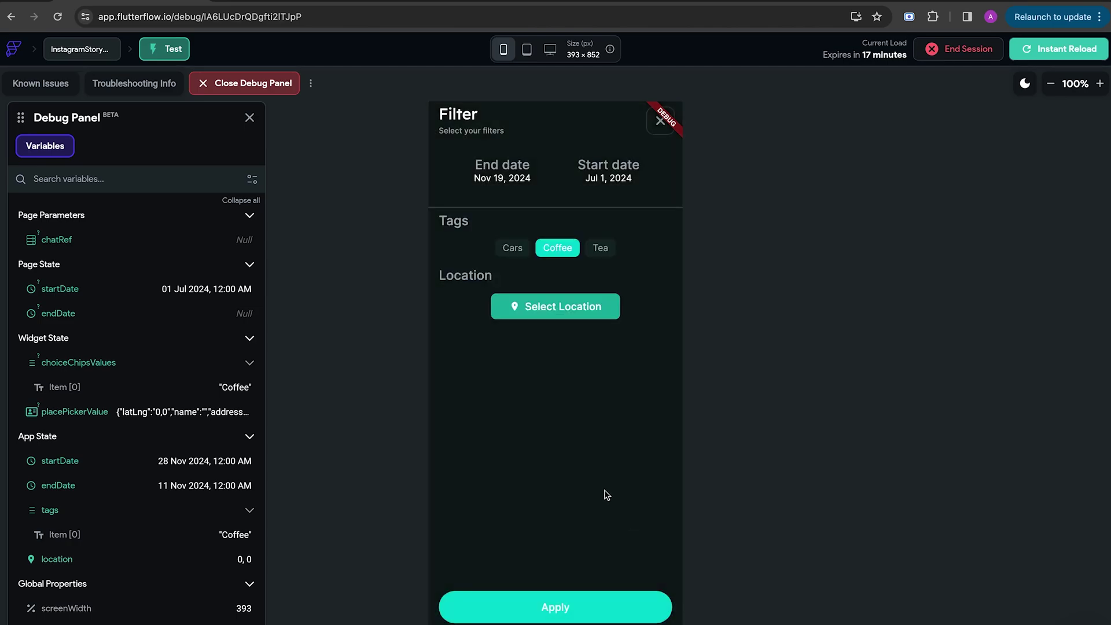
pyautogui.click(583, 614)
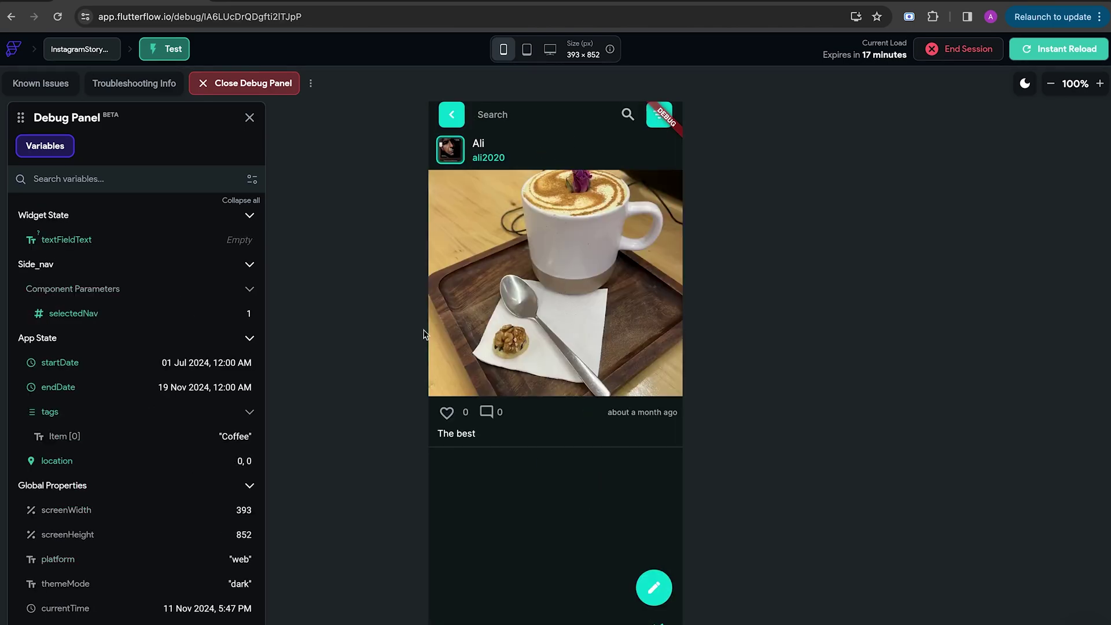